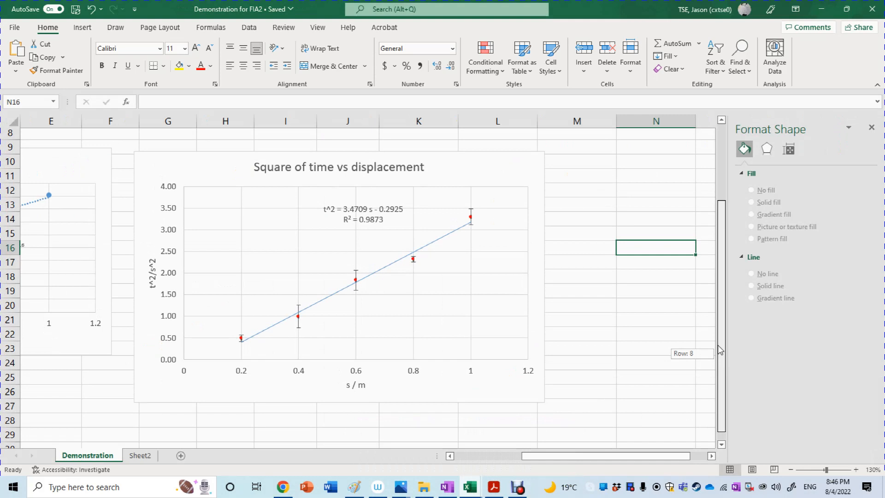
# Step: Switch to the data demonstration workbook and examine the velocity-time graph with its main, max slope and min slope lines
pyautogui.moveTo(720, 350); pyautogui.dragTo(720, 349)
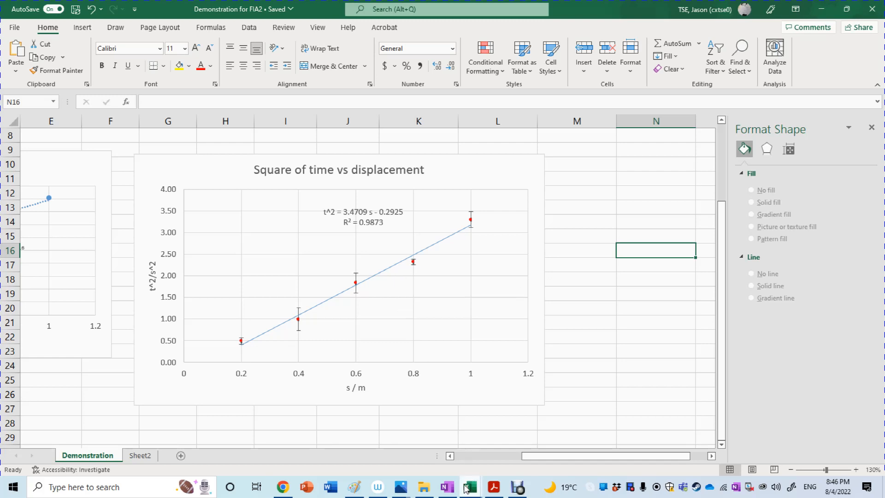
pyautogui.moveTo(466, 492)
pyautogui.click(445, 463)
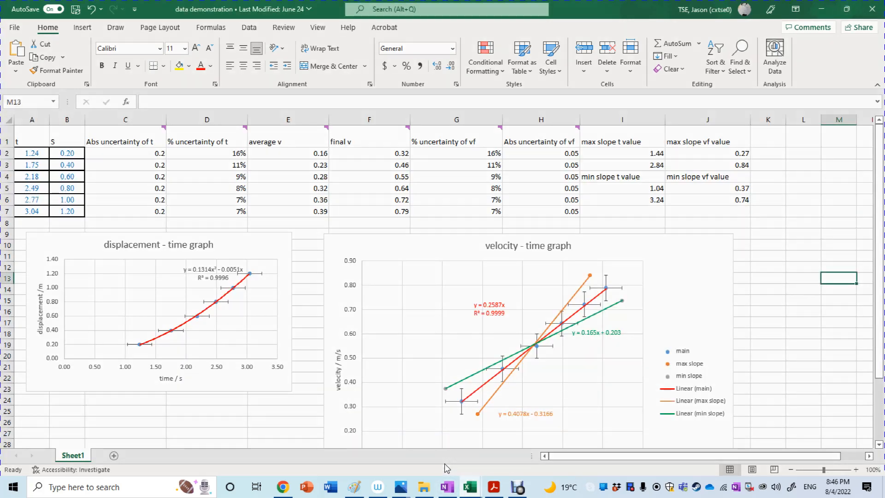
pyautogui.click(856, 469)
pyautogui.click(856, 469)
pyautogui.click(856, 469)
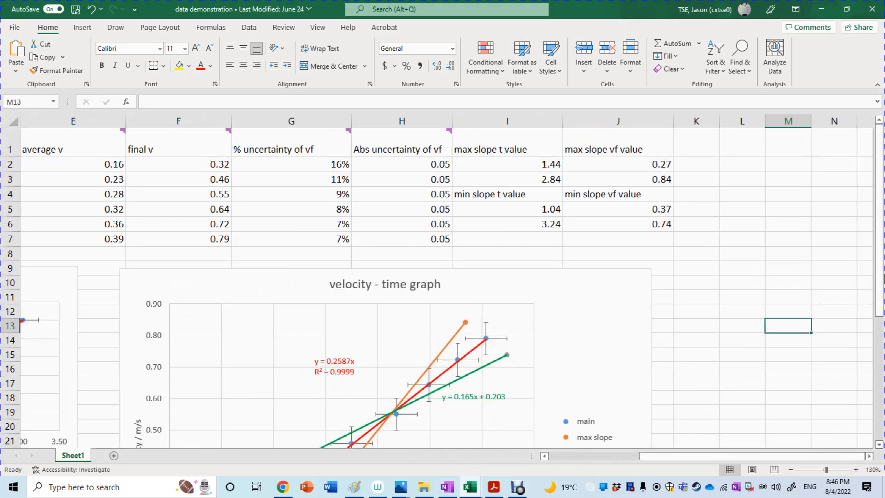
pyautogui.click(882, 360)
pyautogui.moveTo(881, 361); pyautogui.dragTo(879, 283)
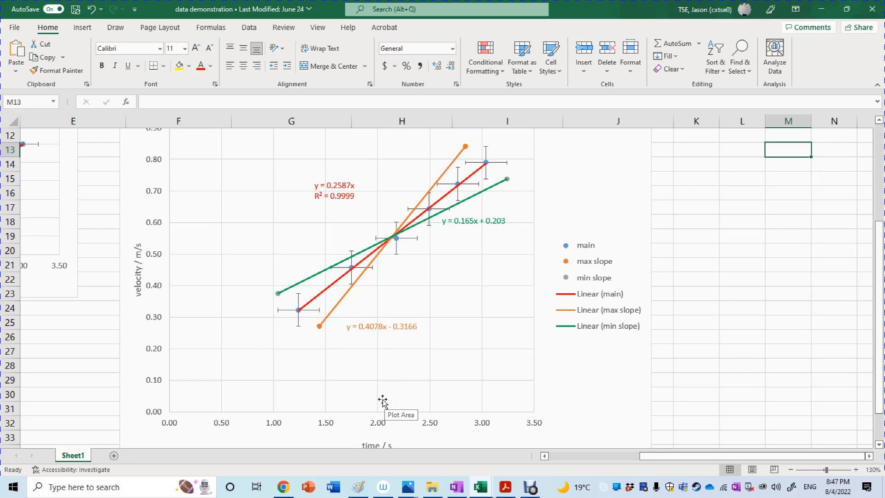
# Step: Switch to the demonstration image in Paint and brush indigo dots over the first and last main data points
pyautogui.moveTo(364, 489)
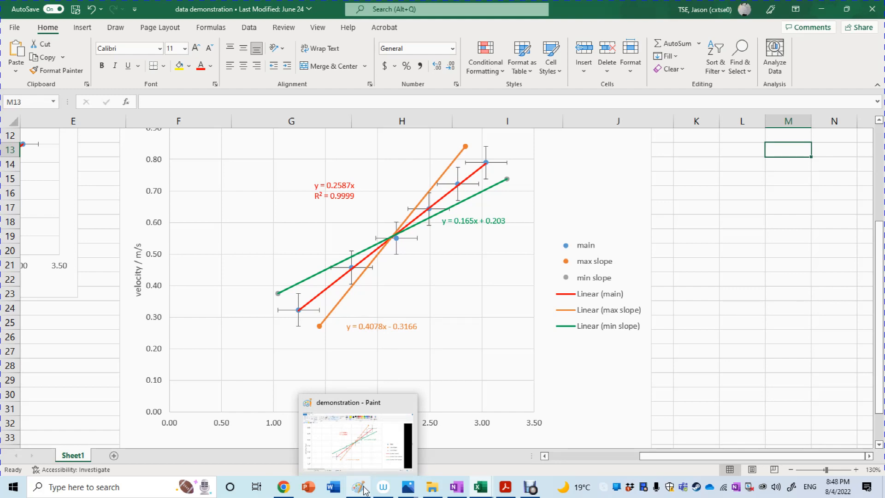
pyautogui.click(364, 489)
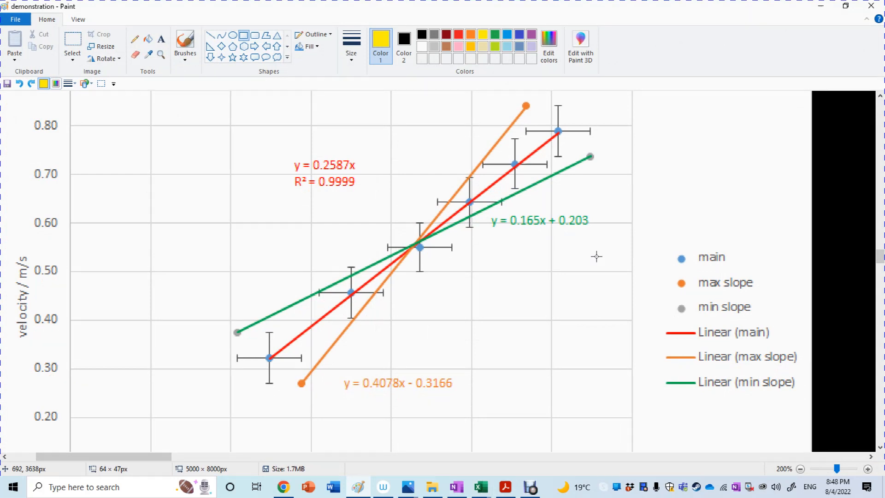
pyautogui.click(148, 39)
pyautogui.click(186, 42)
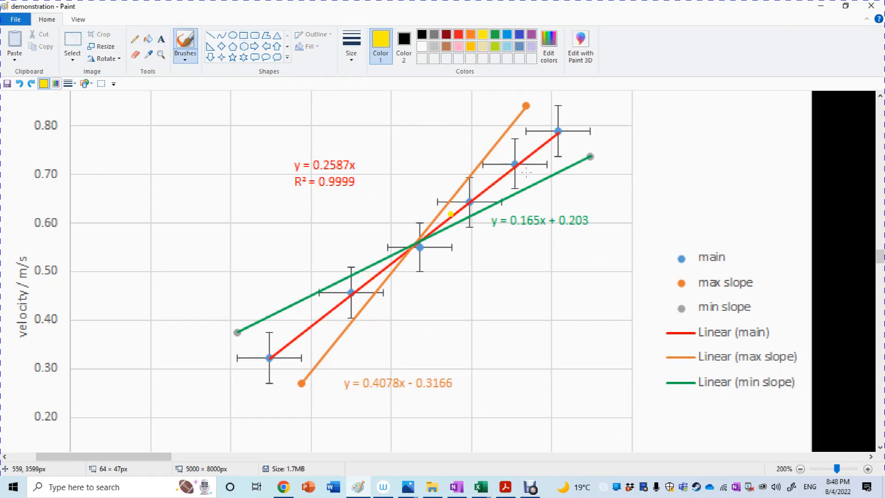
pyautogui.click(458, 34)
pyautogui.click(519, 34)
pyautogui.click(244, 328)
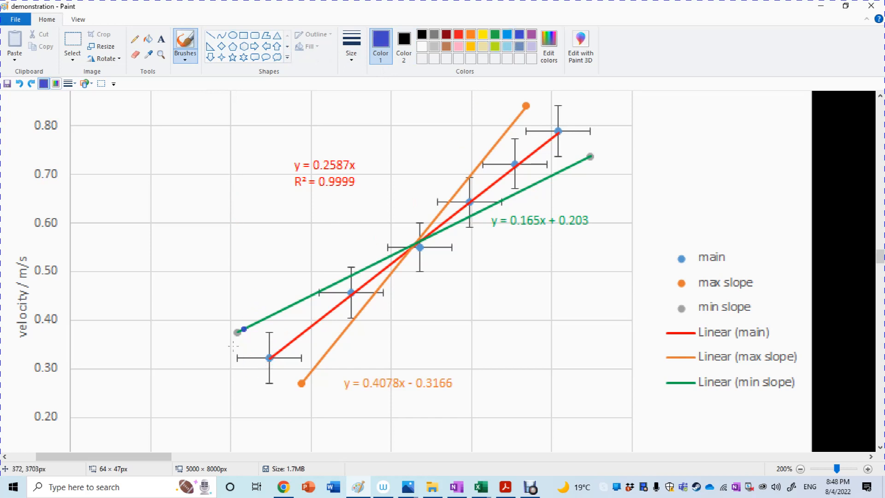
pyautogui.moveTo(269, 358); pyautogui.dragTo(269, 355)
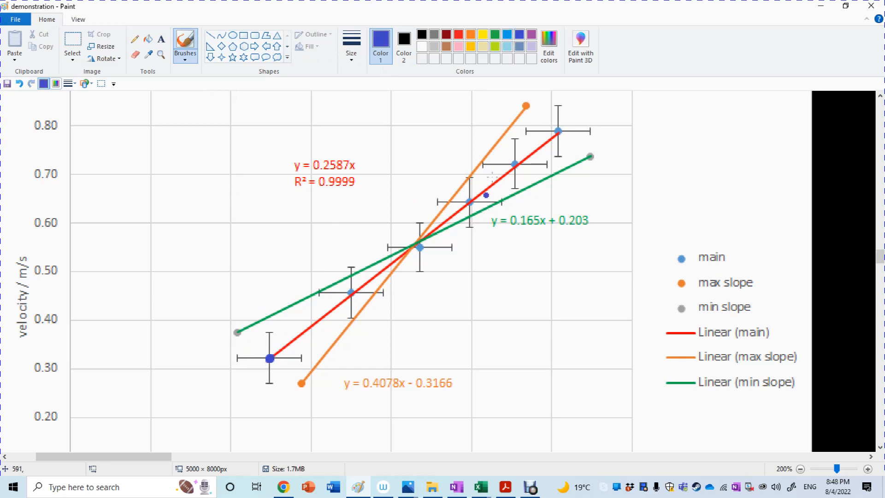
pyautogui.click(558, 131)
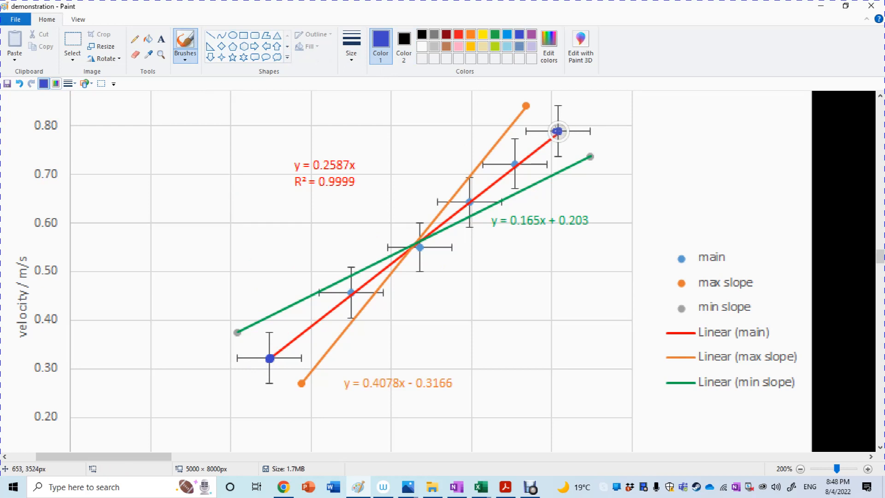
# Step: Draw a thin indigo rectangle of about 59 × 47 px enclosing the error bars of the first data point
pyautogui.click(244, 35)
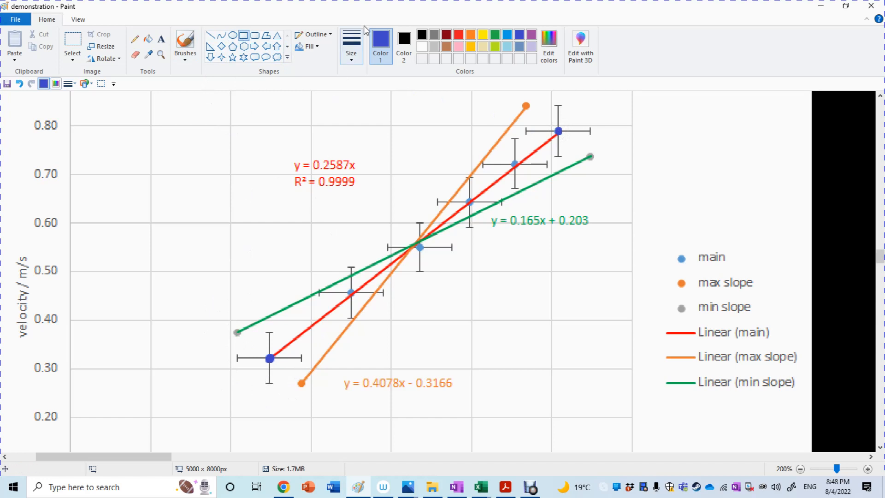
pyautogui.click(352, 46)
pyautogui.click(331, 95)
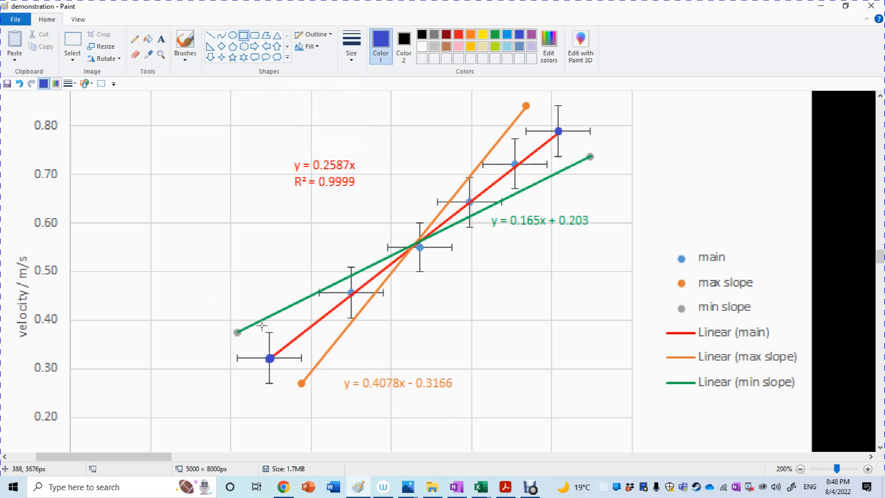
pyautogui.moveTo(237, 332); pyautogui.dragTo(301, 382)
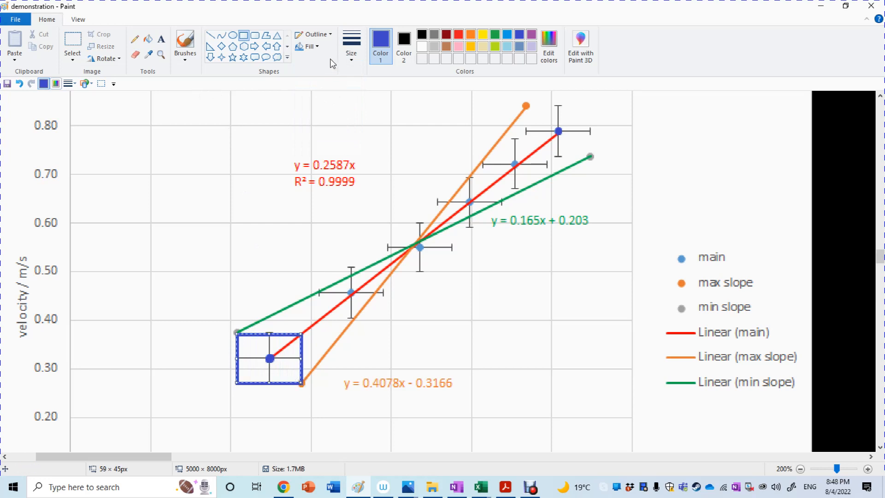
pyautogui.click(351, 48)
pyautogui.click(328, 92)
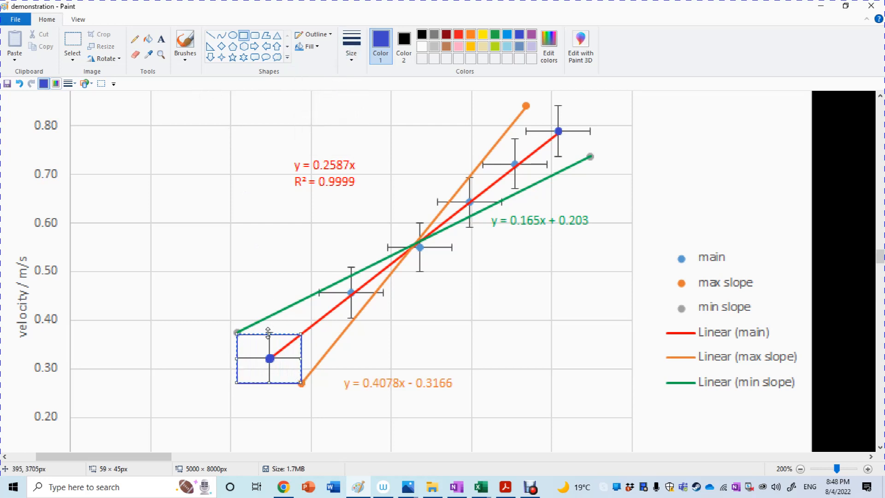
pyautogui.moveTo(269, 332); pyautogui.dragTo(269, 331)
pyautogui.rightClick(269, 335)
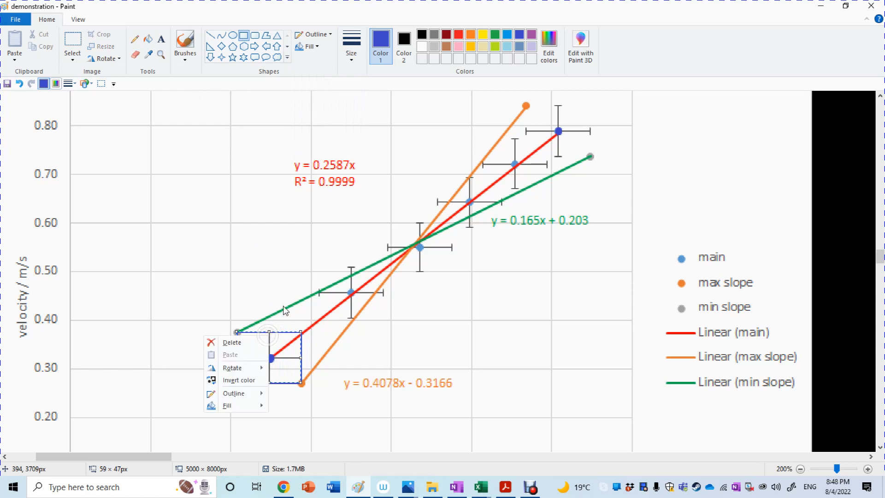
pyautogui.click(257, 279)
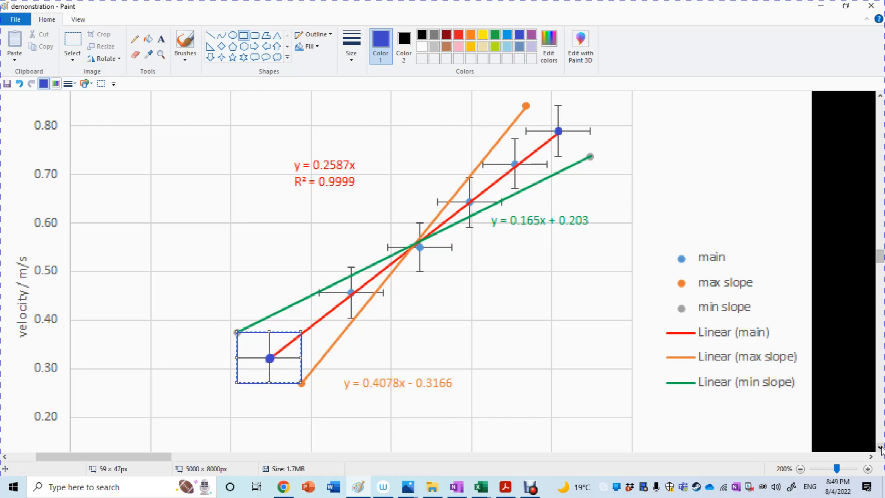
# Step: Draw a thin indigo rectangle of about 58 × 47 px enclosing the error bars of the last data point
pyautogui.scroll(-2, 880, 448)
pyautogui.click(185, 42)
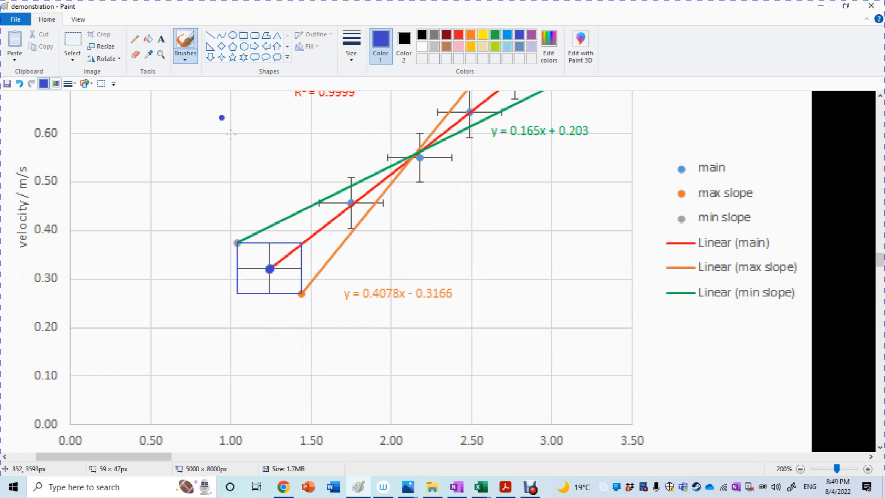
pyautogui.click(881, 103)
pyautogui.click(881, 339)
pyautogui.scroll(2, 881, 100)
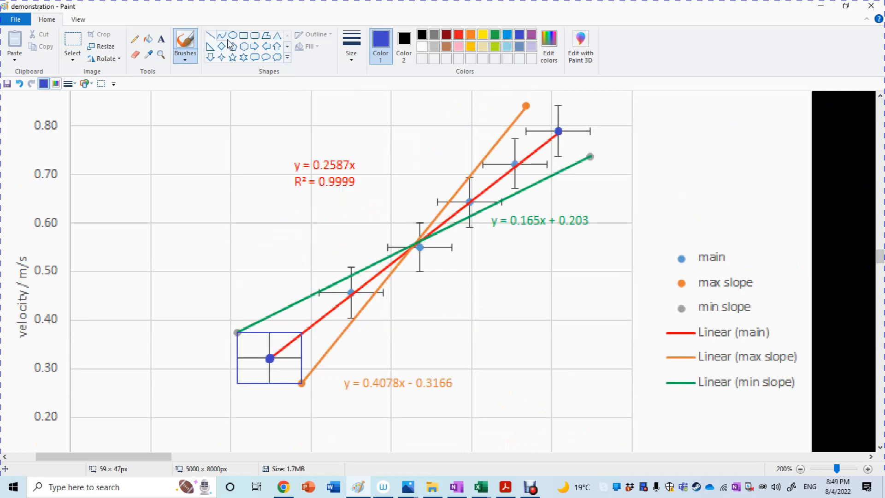
pyautogui.click(244, 35)
pyautogui.moveTo(526, 105); pyautogui.dragTo(590, 157)
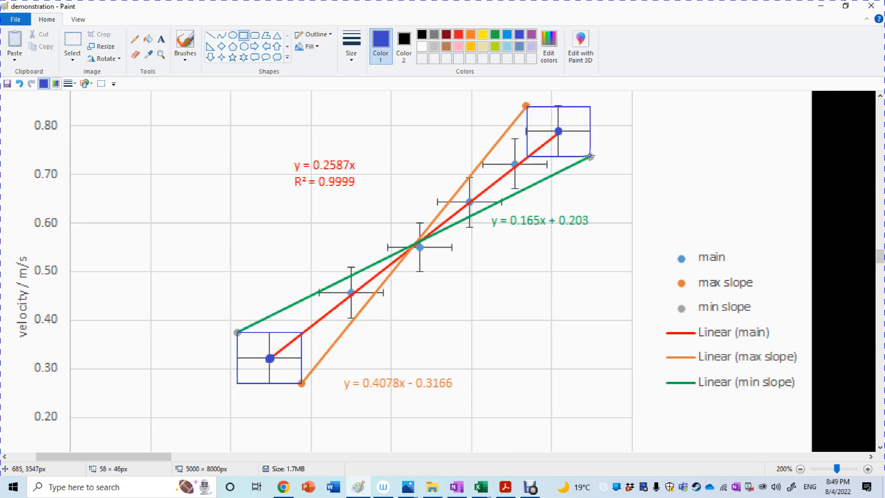
pyautogui.rightClick(558, 106)
pyautogui.click(683, 141)
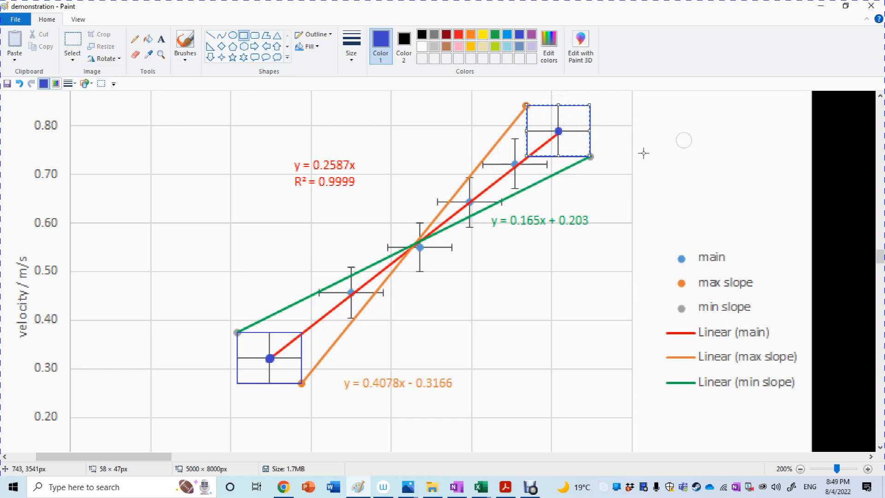
# Step: Brush pink dots over both endpoints of the orange max slope line
pyautogui.click(185, 41)
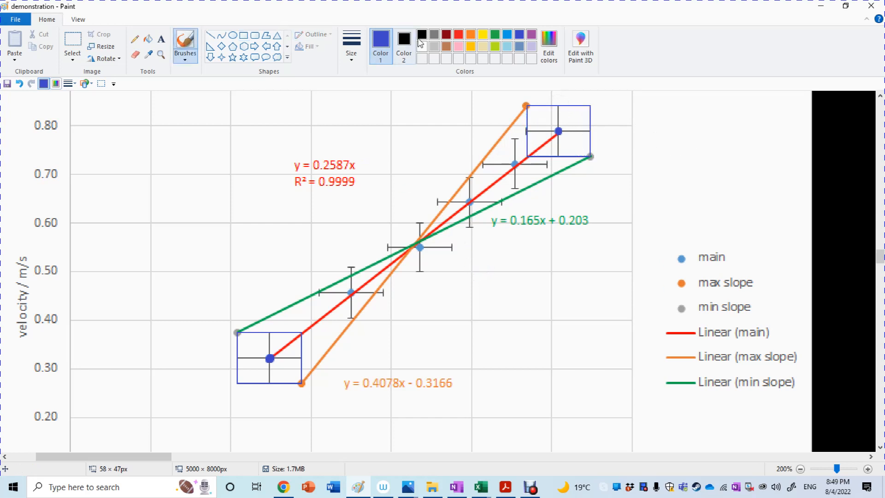
pyautogui.click(471, 37)
pyautogui.click(324, 317)
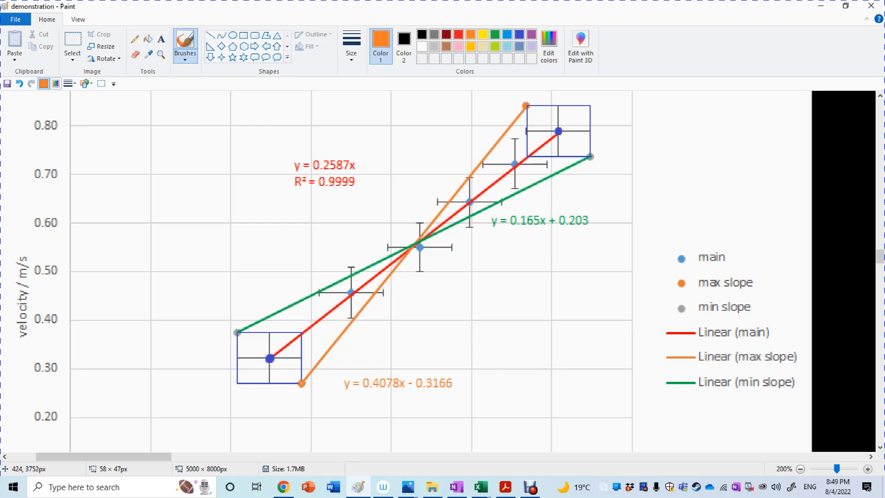
pyautogui.click(259, 383)
pyautogui.click(459, 47)
pyautogui.moveTo(301, 382); pyautogui.dragTo(300, 384)
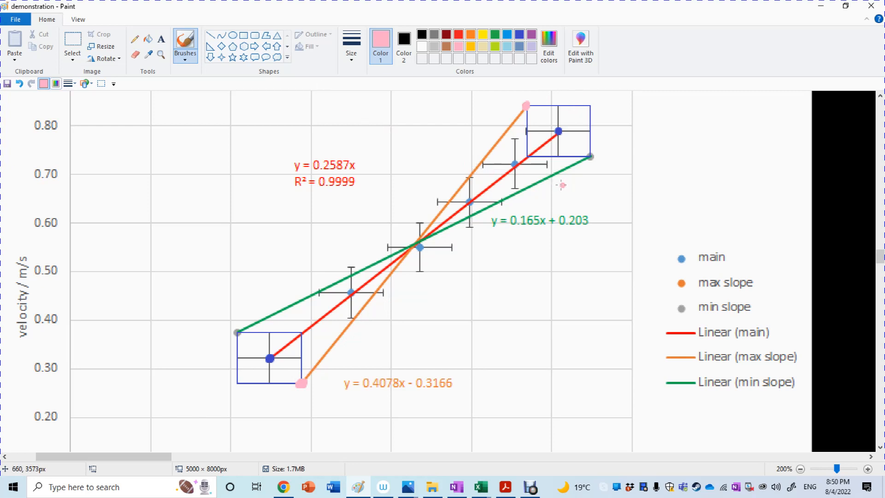
# Step: Brush lime dots over both endpoints of the green min slope line
pyautogui.click(494, 34)
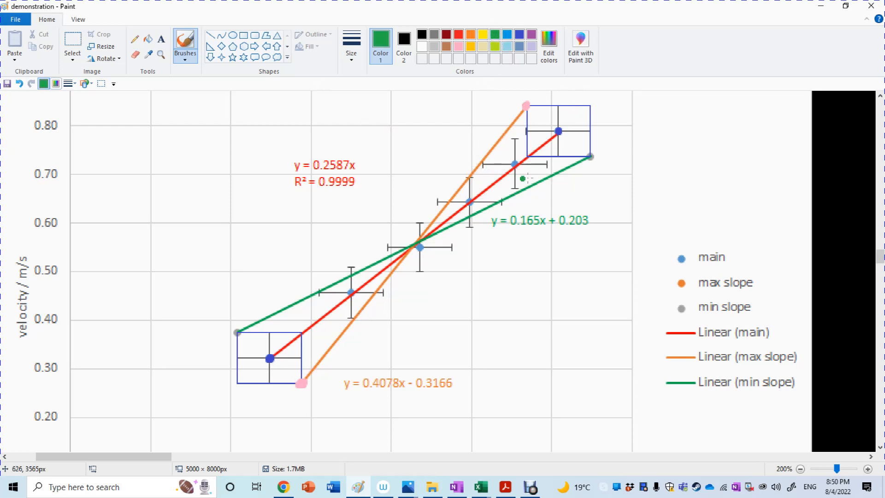
pyautogui.click(494, 46)
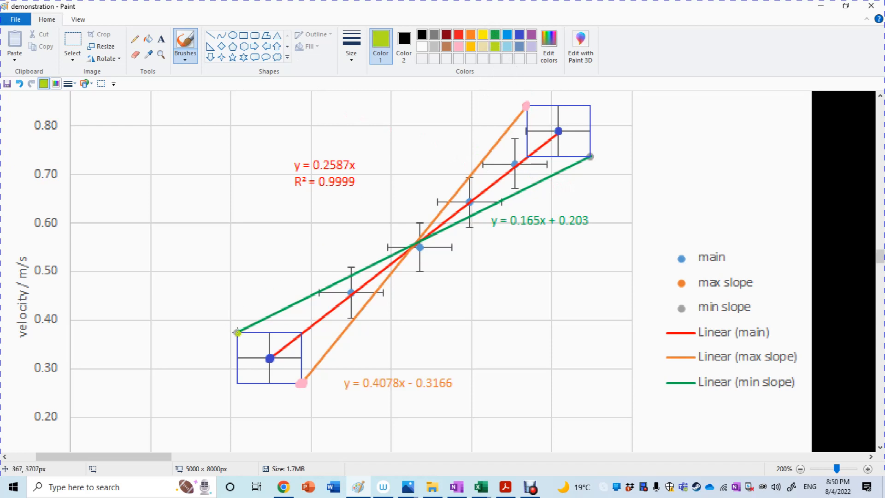
pyautogui.click(236, 332)
pyautogui.click(590, 157)
pyautogui.click(357, 335)
# Step: Handwrite the coordinate label (x₁, y₁) in black with the Pencil beside the first data point at 300% zoom
pyautogui.click(134, 39)
pyautogui.click(867, 468)
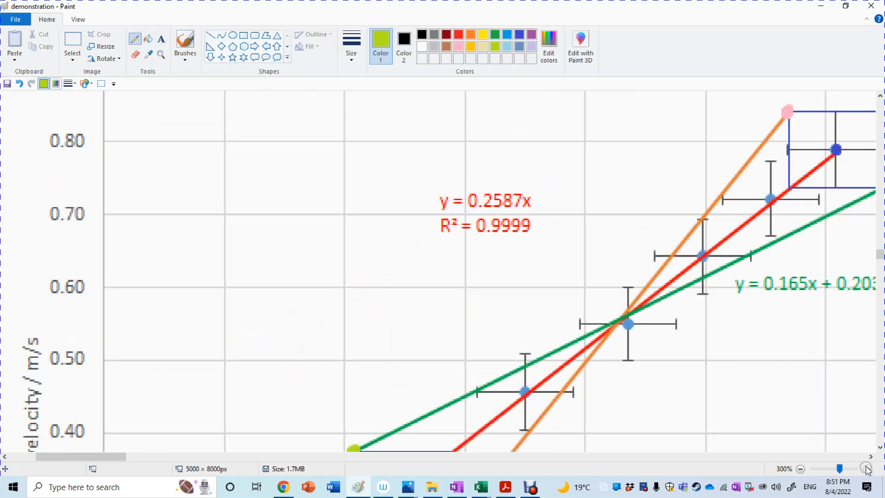
pyautogui.click(880, 446)
pyautogui.click(880, 445)
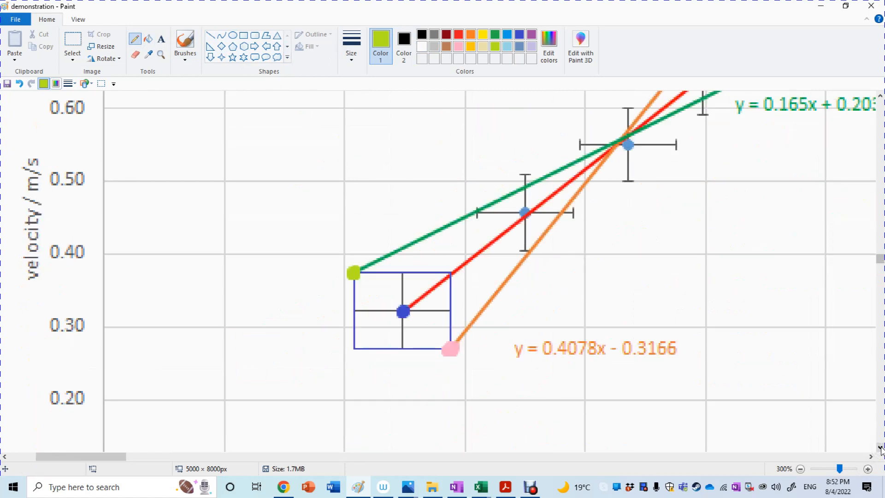
pyautogui.click(880, 445)
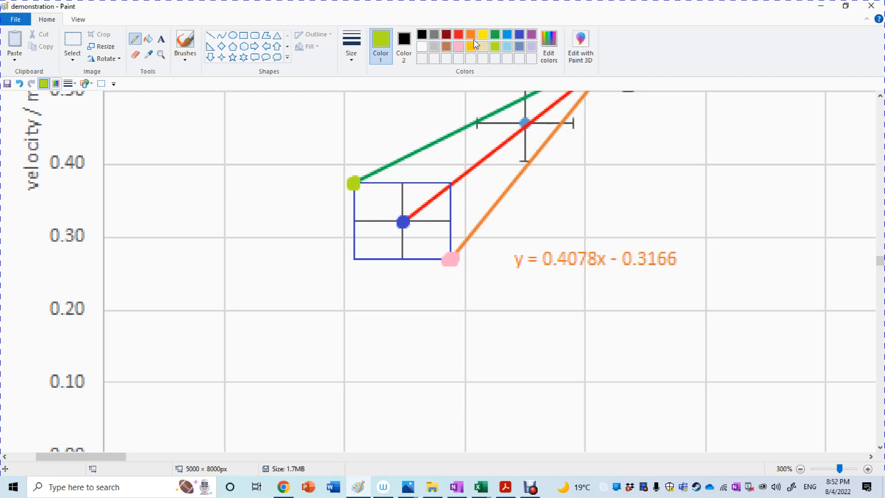
pyautogui.click(422, 35)
pyautogui.moveTo(412, 230); pyautogui.dragTo(450, 239)
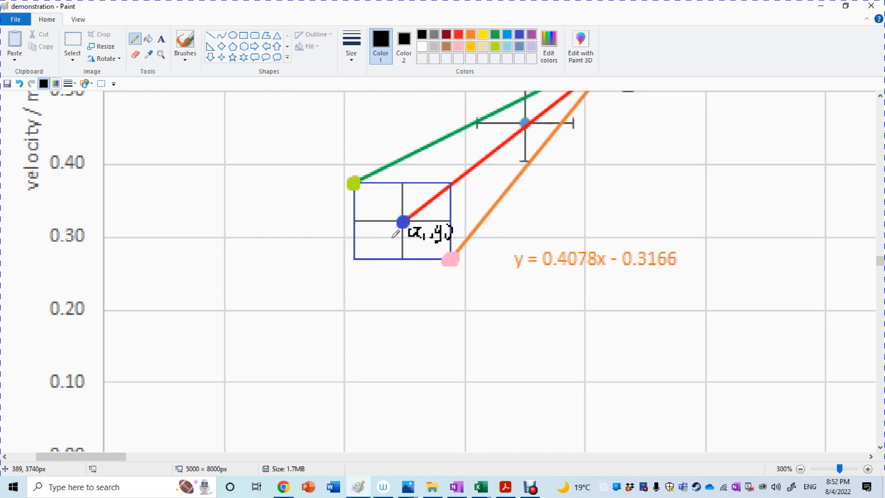
# Step: Handwrite Δy₁ beside the vertical error bar and Δx₁ above the horizontal error bar of the first data point
pyautogui.moveTo(392, 238)
pyautogui.mouseDown()
pyautogui.moveTo(381, 245)
pyautogui.moveTo(387, 236)
pyautogui.mouseUp()
pyautogui.moveTo(390, 236)
pyautogui.mouseDown()
pyautogui.moveTo(390, 250)
pyautogui.moveTo(399, 248)
pyautogui.mouseUp()
pyautogui.moveTo(426, 209)
pyautogui.mouseDown()
pyautogui.moveTo(421, 217)
pyautogui.moveTo(444, 218)
pyautogui.mouseUp()
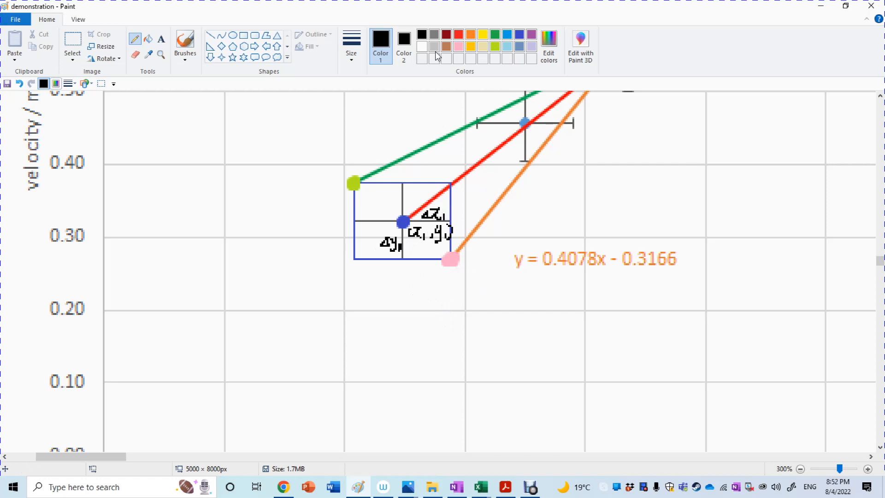
# Step: Handwrite the coordinates (x₁+Δx₁, y₁−Δy₁) in red below the pink lower endpoint of the max slope line
pyautogui.click(458, 47)
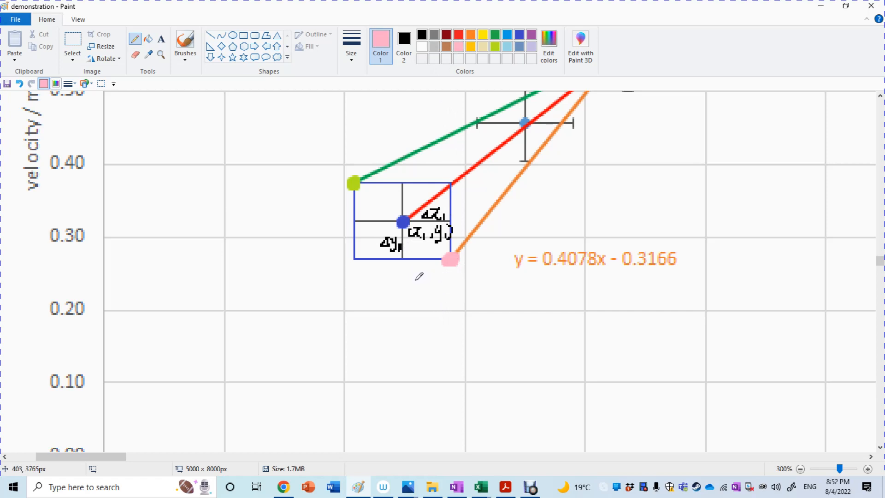
pyautogui.moveTo(414, 278)
pyautogui.mouseDown()
pyautogui.moveTo(412, 295)
pyautogui.moveTo(430, 292)
pyautogui.moveTo(412, 295)
pyautogui.moveTo(438, 297)
pyautogui.mouseUp()
pyautogui.click(459, 34)
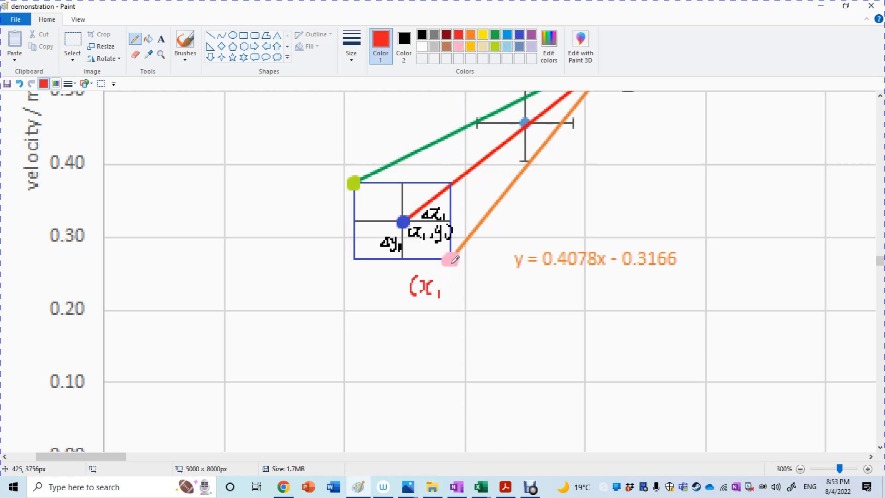
pyautogui.moveTo(444, 289)
pyautogui.mouseDown()
pyautogui.moveTo(456, 289)
pyautogui.moveTo(449, 295)
pyautogui.moveTo(465, 280)
pyautogui.moveTo(479, 293)
pyautogui.mouseUp()
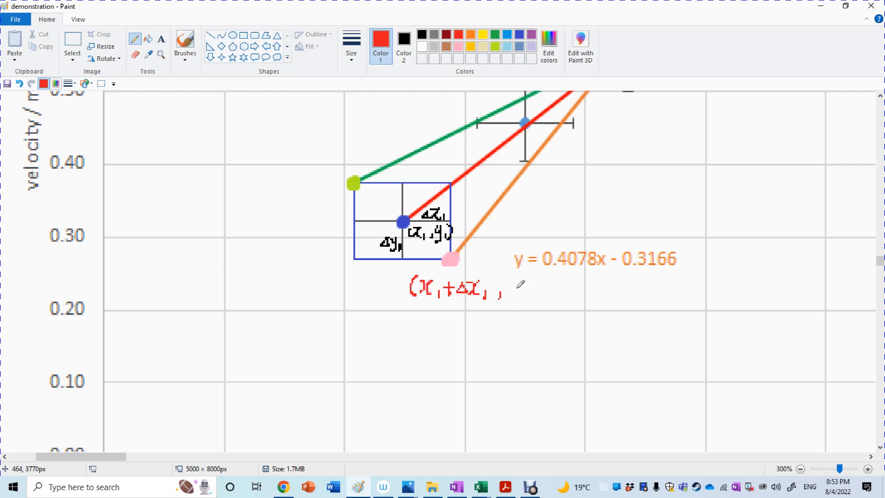
pyautogui.moveTo(517, 279)
pyautogui.mouseDown()
pyautogui.moveTo(524, 290)
pyautogui.moveTo(533, 286)
pyautogui.moveTo(530, 301)
pyautogui.moveTo(549, 290)
pyautogui.moveTo(586, 300)
pyautogui.moveTo(605, 285)
pyautogui.moveTo(598, 303)
pyautogui.mouseUp()
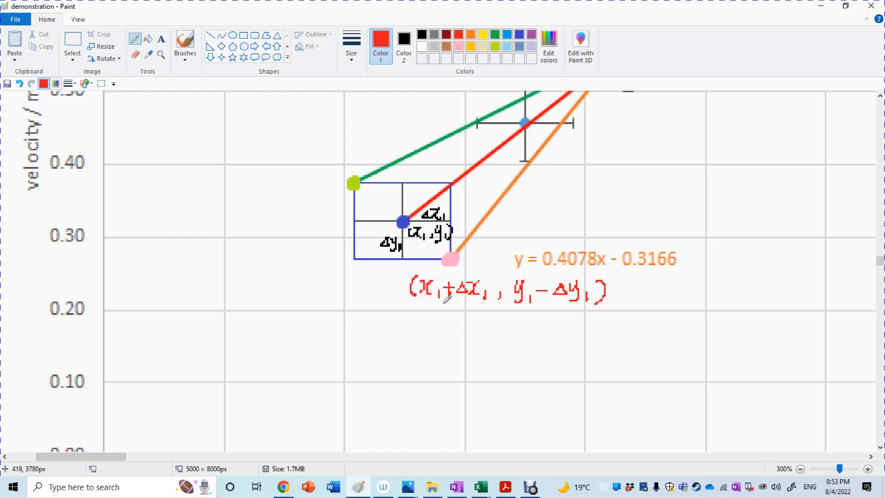
# Step: Handwrite the coordinates (x₁−Δx₁, y₁+Δy₁) in green above the lime lower endpoint of the min slope line
pyautogui.click(495, 37)
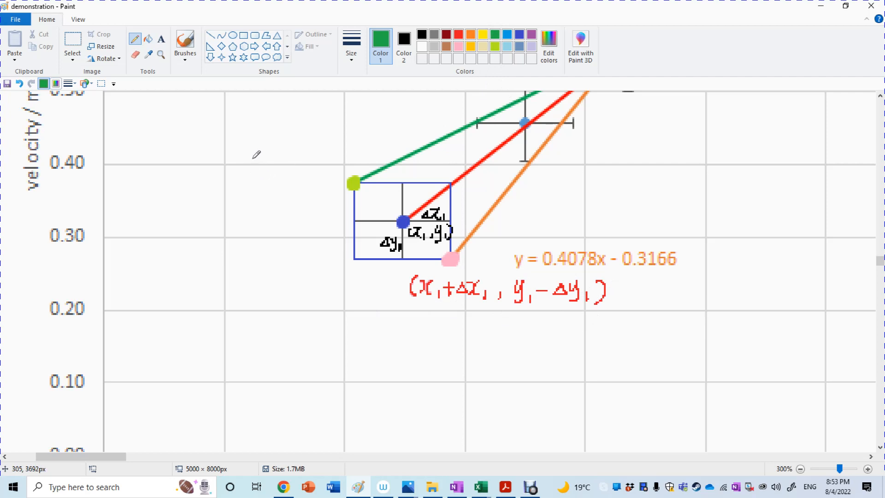
pyautogui.moveTo(253, 158)
pyautogui.mouseDown()
pyautogui.moveTo(249, 174)
pyautogui.moveTo(271, 177)
pyautogui.moveTo(285, 166)
pyautogui.moveTo(308, 173)
pyautogui.mouseUp()
pyautogui.moveTo(319, 163)
pyautogui.mouseDown()
pyautogui.moveTo(318, 173)
pyautogui.moveTo(392, 157)
pyautogui.mouseUp()
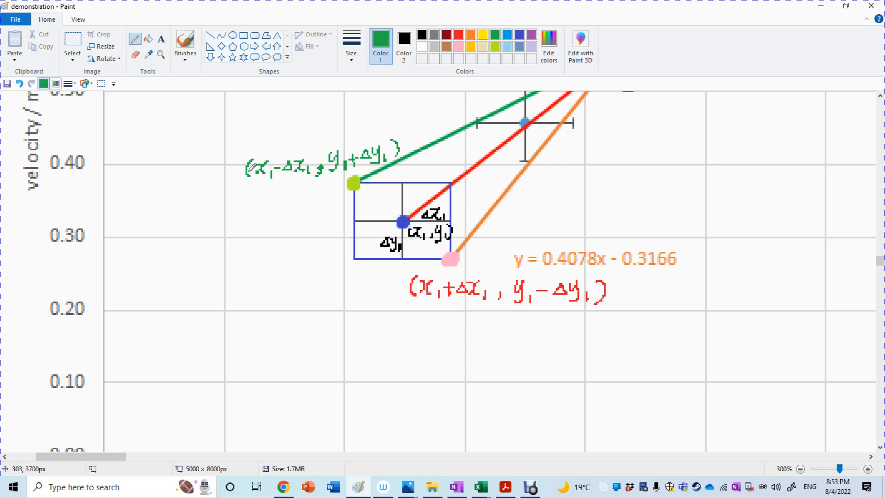
pyautogui.click(880, 127)
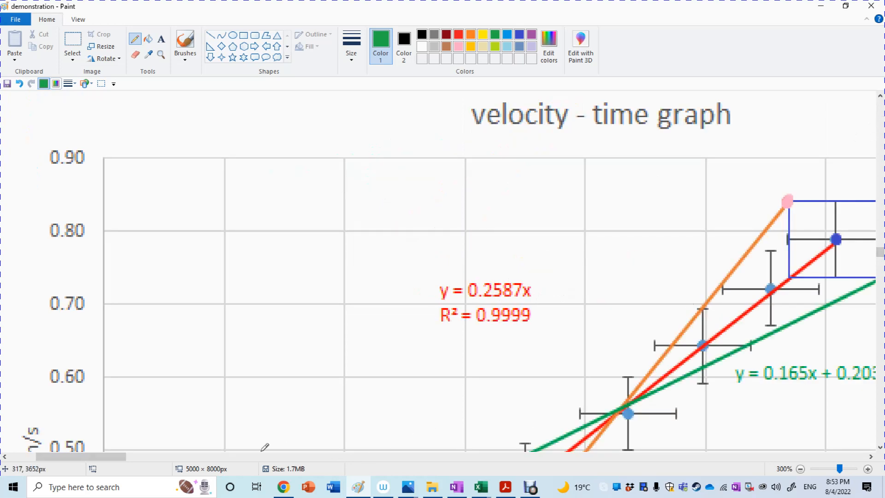
pyautogui.moveTo(104, 460); pyautogui.dragTo(140, 459)
pyautogui.click(518, 35)
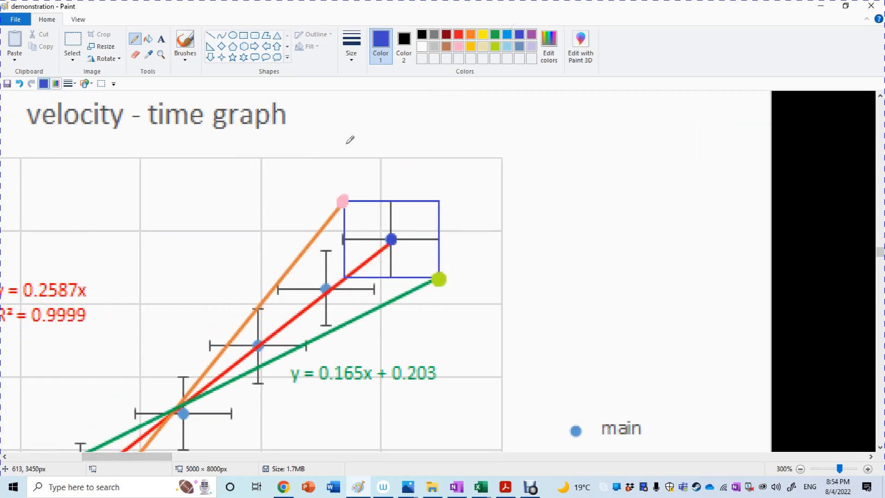
pyautogui.moveTo(405, 219)
pyautogui.mouseDown()
pyautogui.moveTo(447, 221)
pyautogui.moveTo(444, 229)
pyautogui.mouseUp()
pyautogui.hotkey('ctrl', 'z')
pyautogui.hotkey('ctrl', 'z')
pyautogui.hotkey('ctrl', 'z')
pyautogui.hotkey('ctrl', 'z')
pyautogui.hotkey('ctrl', 'z')
pyautogui.hotkey('ctrl', 'z')
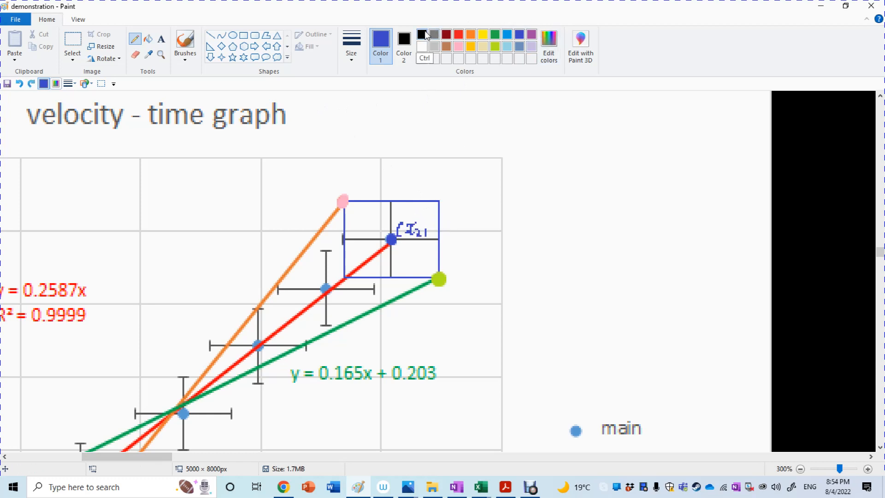
pyautogui.hotkey('ctrl', 'z')
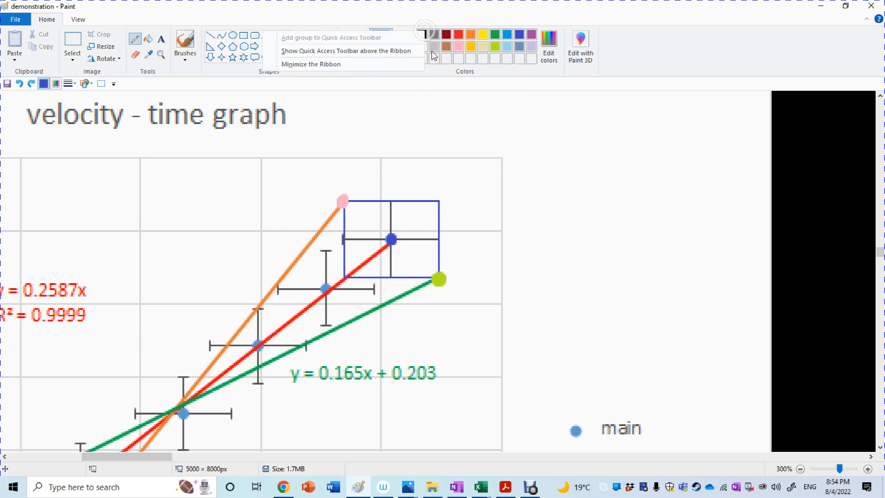
# Step: Handwrite (x₂, y₂) in black beside the last data point, with Δy₂ by its vertical error bar and Δx₂ below its horizontal error bar
pyautogui.click(422, 35)
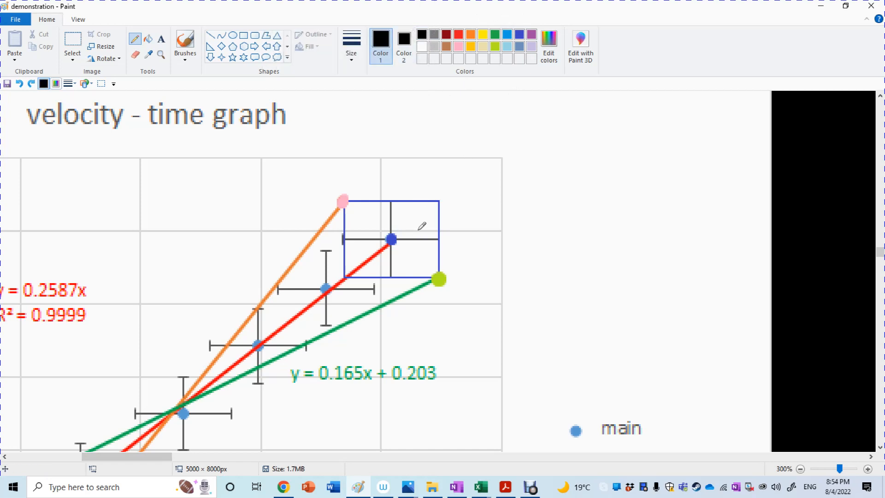
pyautogui.moveTo(401, 223)
pyautogui.mouseDown()
pyautogui.moveTo(400, 236)
pyautogui.moveTo(415, 222)
pyautogui.moveTo(453, 236)
pyautogui.mouseUp()
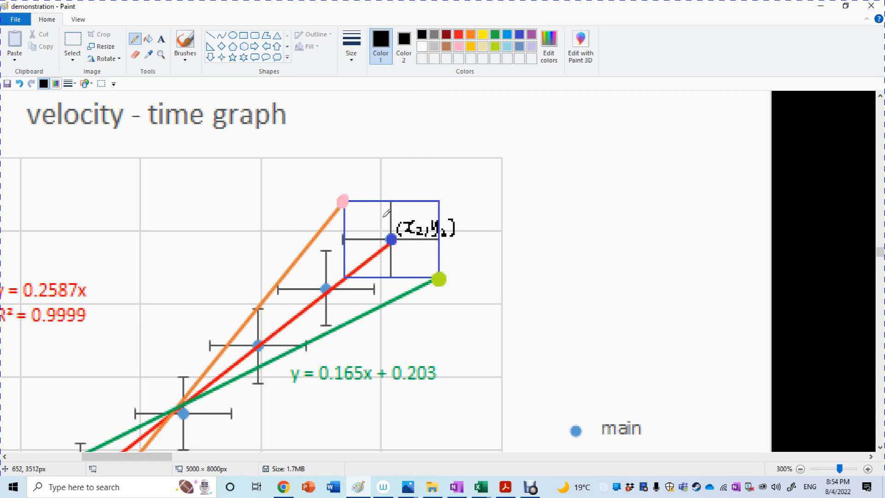
pyautogui.moveTo(386, 213); pyautogui.dragTo(425, 252)
pyautogui.moveTo(424, 244); pyautogui.dragTo(416, 253)
pyautogui.scroll(-5, 872, 364)
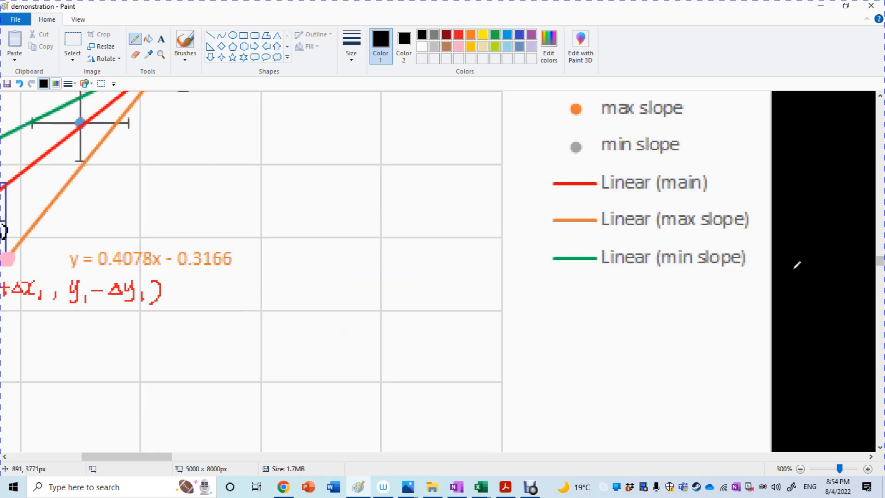
pyautogui.scroll(5, 872, 364)
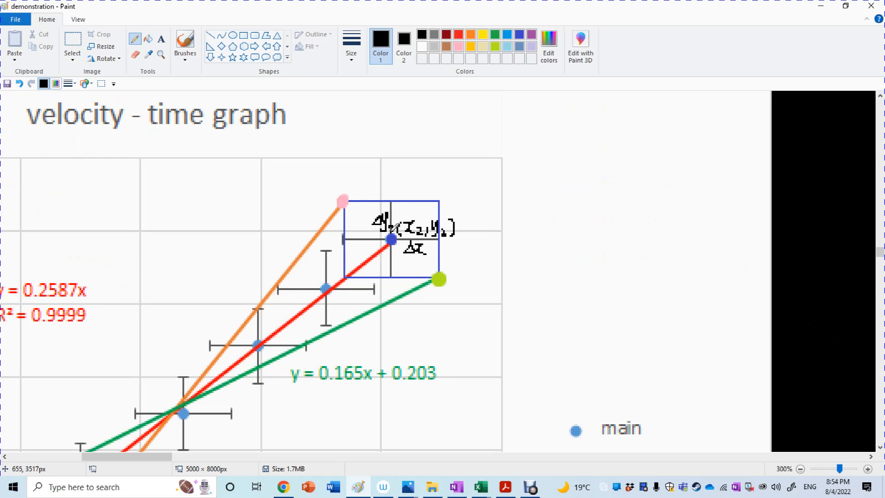
pyautogui.moveTo(395, 225); pyautogui.dragTo(395, 231)
# Step: Handwrite the coordinates (x₂+Δx₂, y₂−Δy₂) in green beside the lime upper endpoint of the min slope line
pyautogui.click(495, 35)
pyautogui.moveTo(457, 276); pyautogui.dragTo(456, 293)
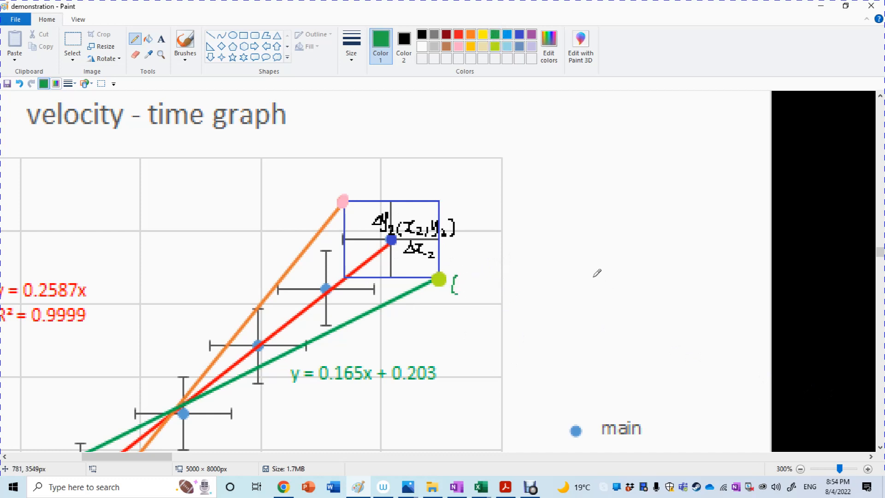
pyautogui.moveTo(583, 267); pyautogui.dragTo(581, 287)
pyautogui.moveTo(523, 292); pyautogui.dragTo(519, 300)
pyautogui.moveTo(463, 279)
pyautogui.mouseDown()
pyautogui.moveTo(479, 295)
pyautogui.moveTo(514, 278)
pyautogui.moveTo(516, 289)
pyautogui.moveTo(568, 277)
pyautogui.moveTo(586, 289)
pyautogui.mouseUp()
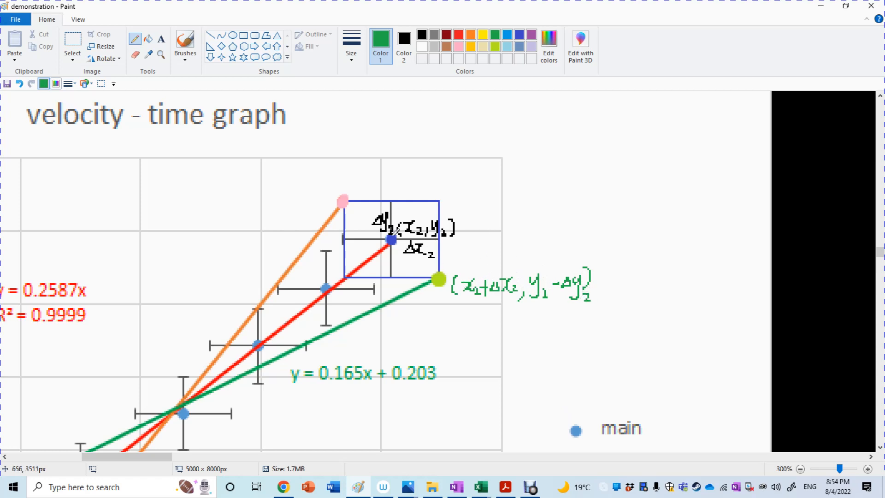
# Step: Handwrite the coordinates (x₂−Δx₂, y₂+Δy₂) in red above the pink upper endpoint of the max slope line and save the picture
pyautogui.click(458, 35)
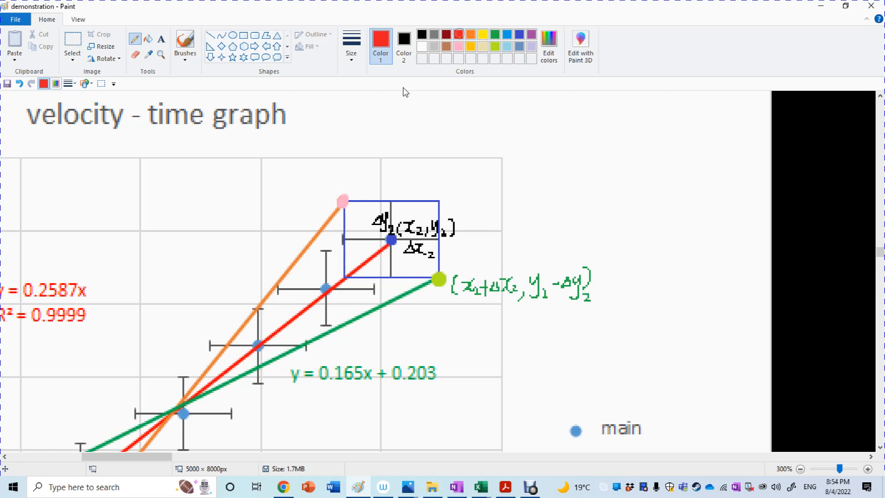
pyautogui.moveTo(251, 162); pyautogui.dragTo(250, 183)
pyautogui.moveTo(362, 149)
pyautogui.mouseDown()
pyautogui.moveTo(360, 172)
pyautogui.moveTo(308, 183)
pyautogui.mouseUp()
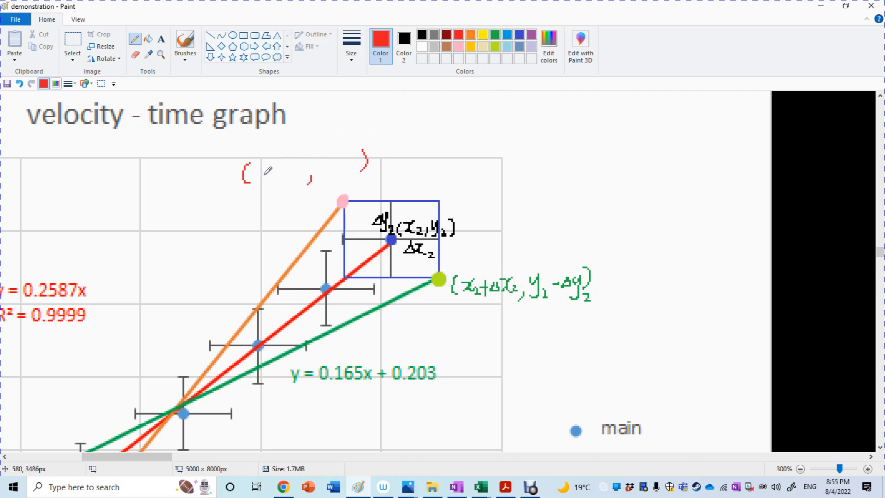
pyautogui.moveTo(267, 169)
pyautogui.mouseDown()
pyautogui.moveTo(261, 173)
pyautogui.moveTo(272, 177)
pyautogui.moveTo(305, 162)
pyautogui.moveTo(318, 173)
pyautogui.moveTo(347, 165)
pyautogui.moveTo(363, 171)
pyautogui.mouseUp()
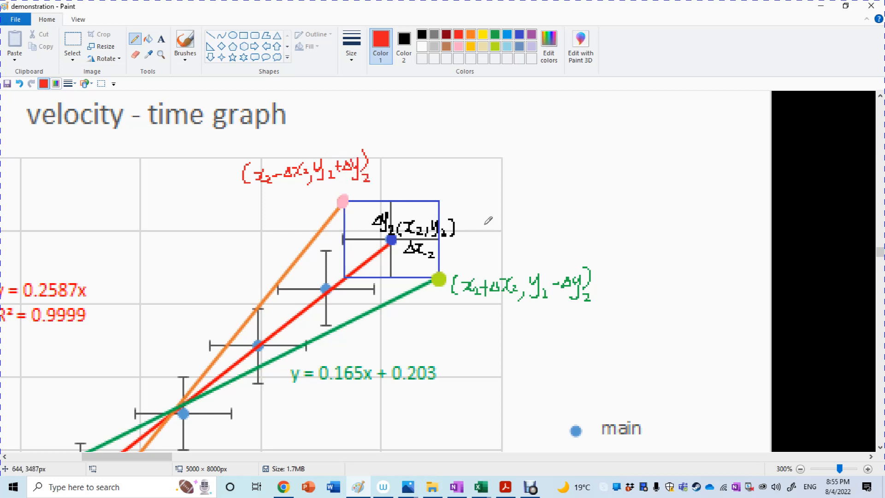
pyautogui.moveTo(260, 174)
pyautogui.mouseDown()
pyautogui.moveTo(270, 166)
pyautogui.moveTo(266, 178)
pyautogui.mouseUp()
pyautogui.hotkey('ctrl', 'z')
pyautogui.click(6, 84)
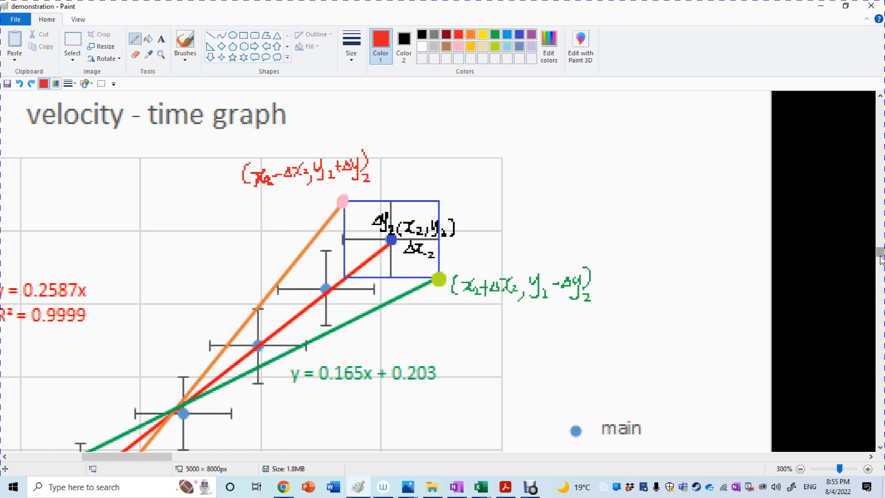
# Step: Review the handwritten endpoint coordinates of the max and min slope lines at both ends of the whole velocity-time graph
pyautogui.click(880, 447)
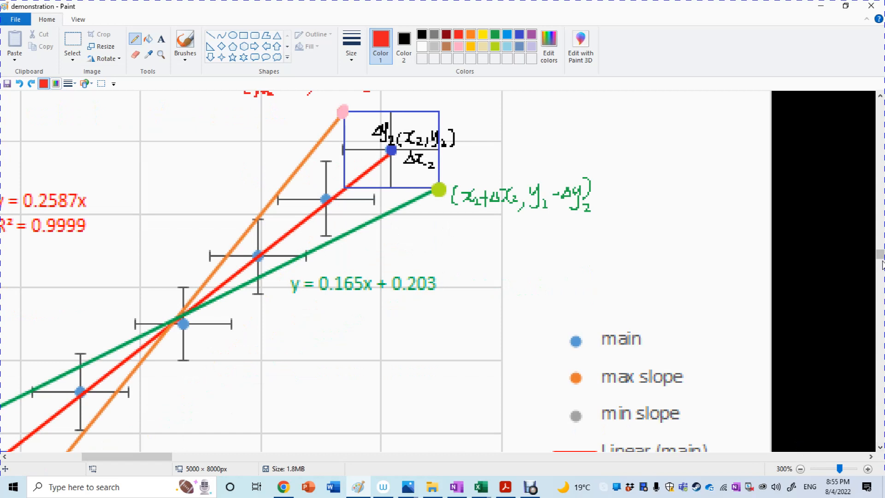
pyautogui.scroll(2, 882, 264)
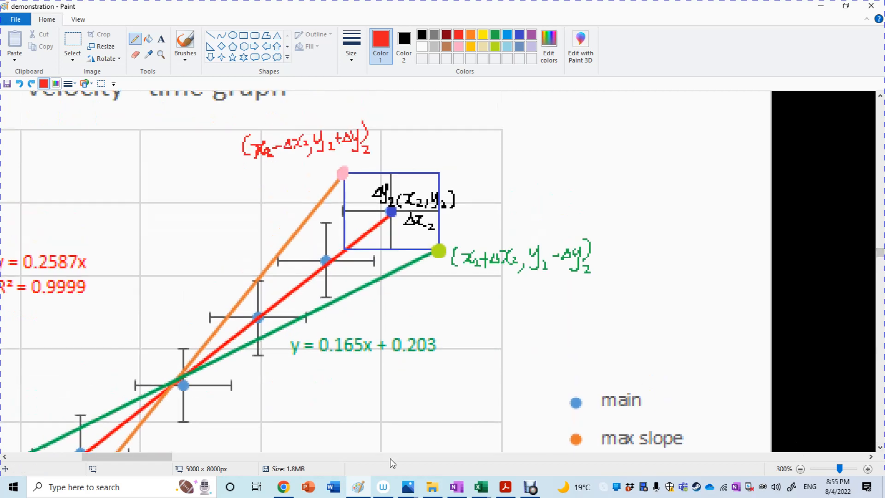
pyautogui.moveTo(134, 455); pyautogui.dragTo(117, 458)
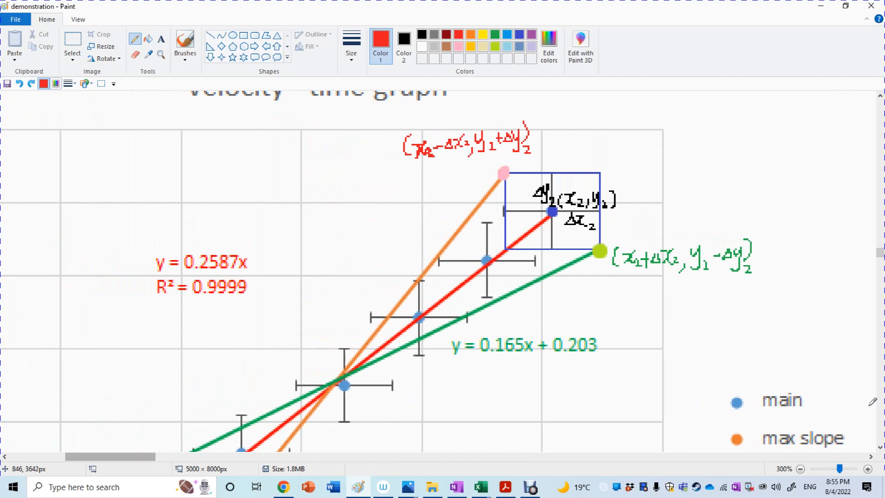
pyautogui.click(880, 447)
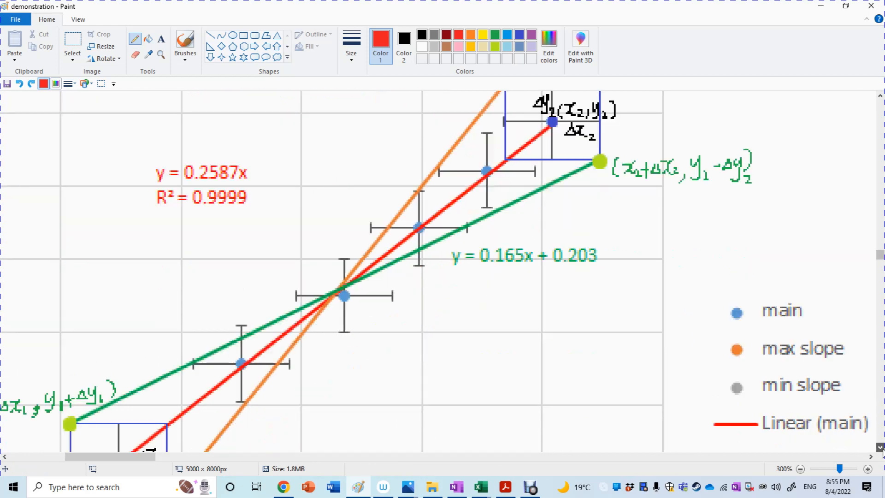
pyautogui.click(880, 447)
pyautogui.click(881, 447)
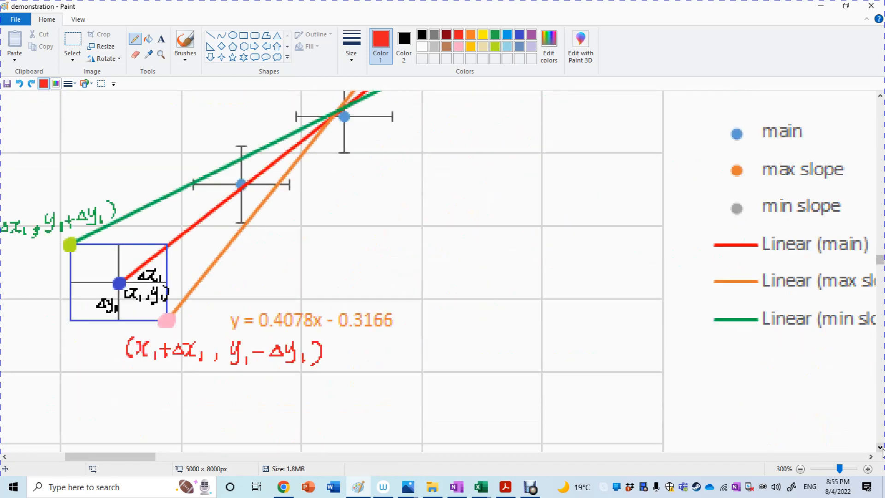
pyautogui.click(835, 469)
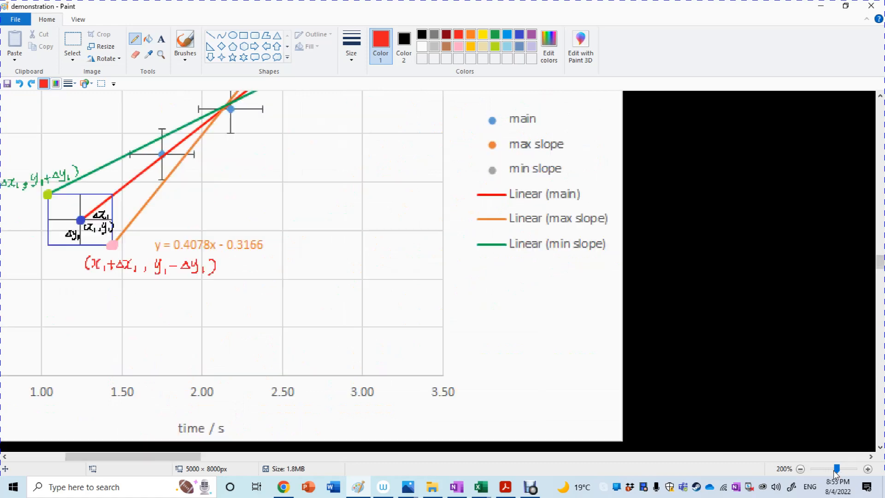
pyautogui.click(830, 469)
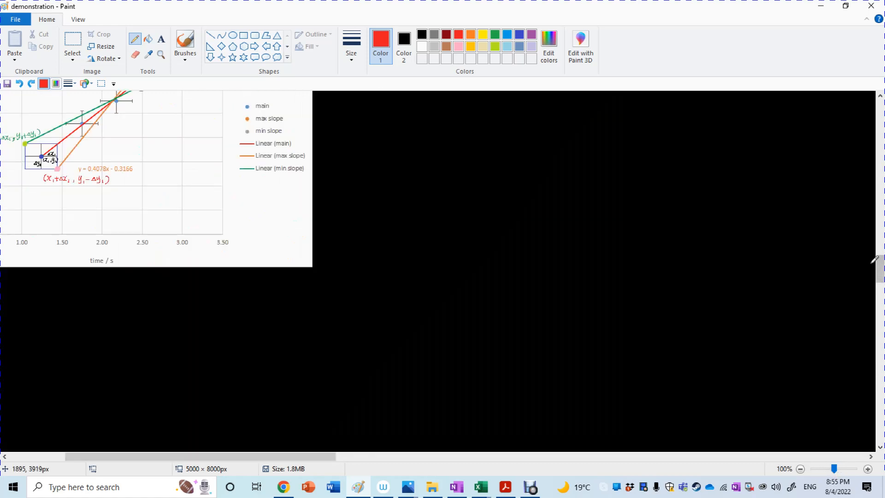
pyautogui.moveTo(880, 276)
pyautogui.mouseDown()
pyautogui.moveTo(880, 248)
pyautogui.moveTo(881, 260)
pyautogui.mouseUp()
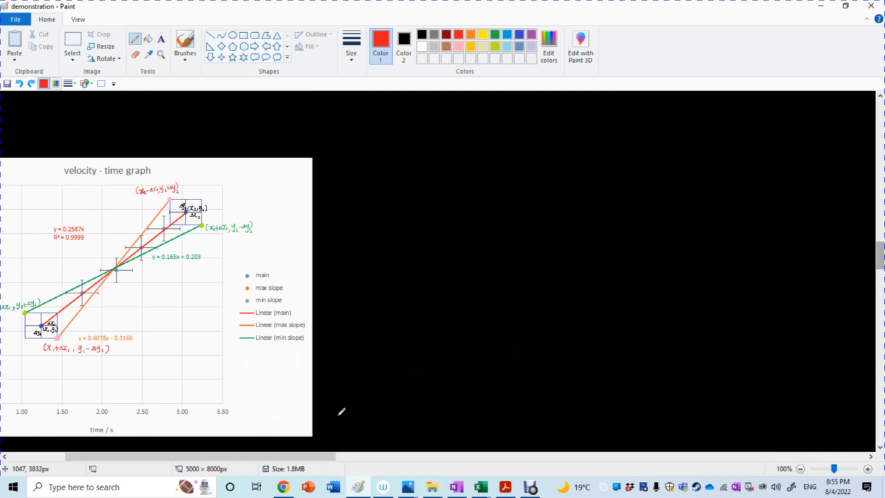
pyautogui.moveTo(247, 456); pyautogui.dragTo(197, 456)
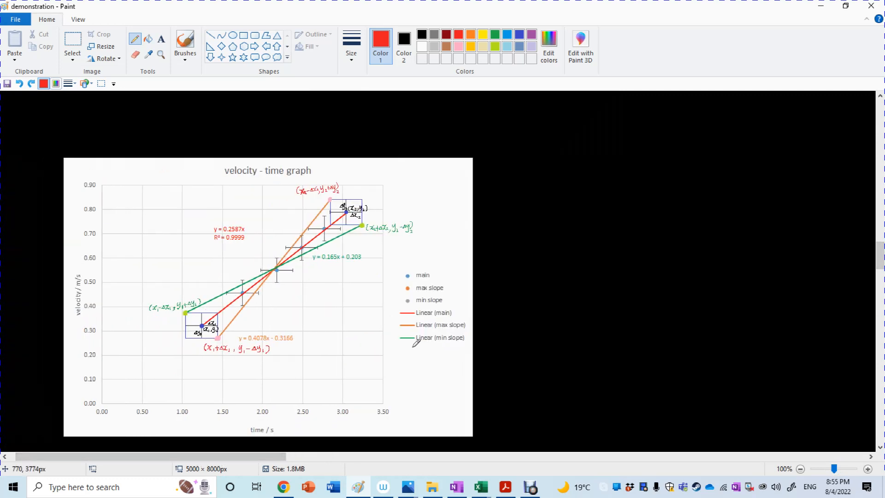
pyautogui.click(868, 469)
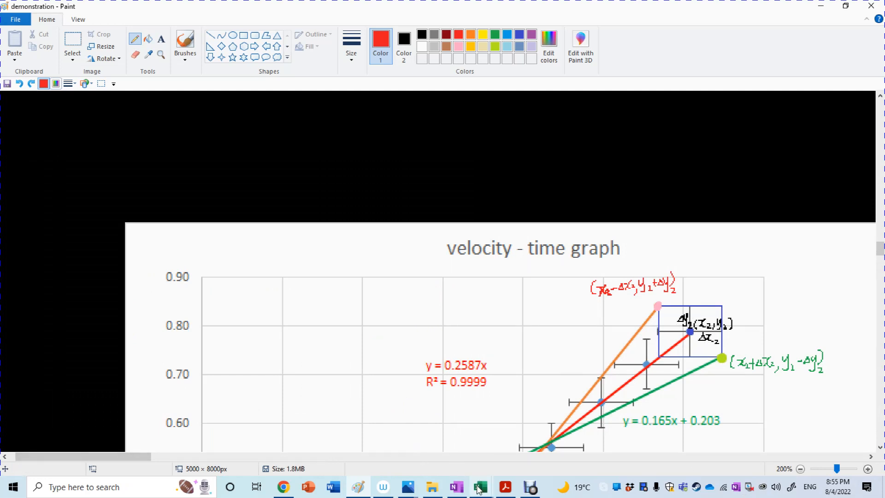
# Step: Switch to the Demonstration for FIA2 workbook in Excel and examine its uncertainty and slope columns and the Square of time vs displacement chart
pyautogui.moveTo(479, 488)
pyautogui.click(502, 449)
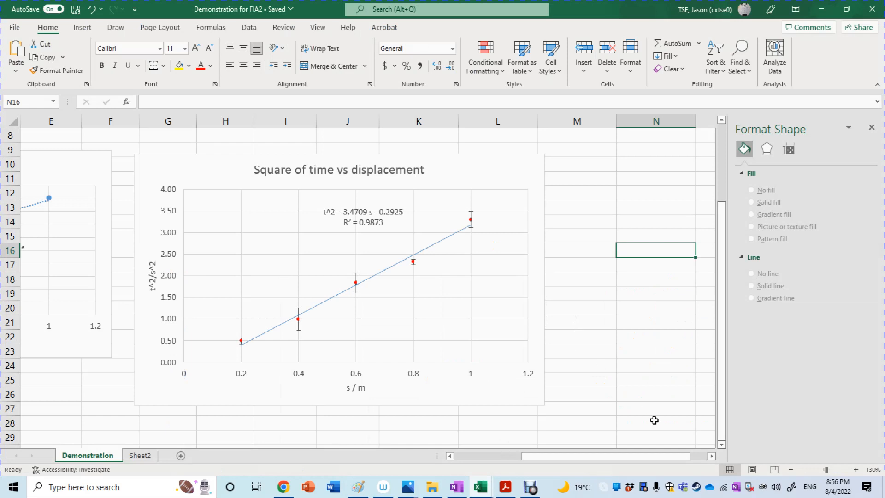
pyautogui.click(853, 471)
pyautogui.click(850, 472)
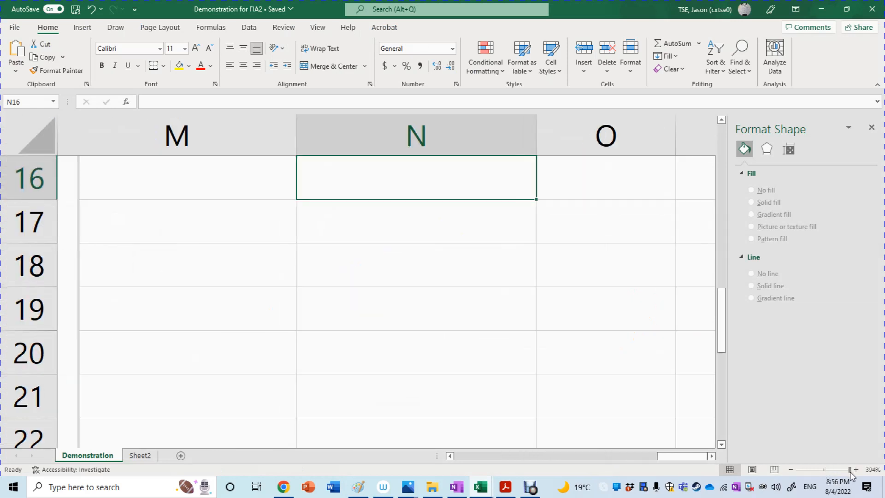
pyautogui.click(820, 470)
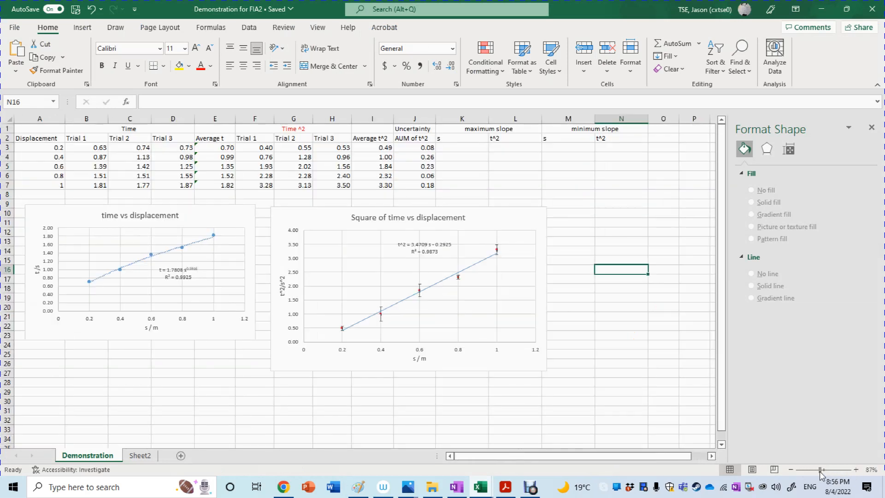
pyautogui.click(832, 469)
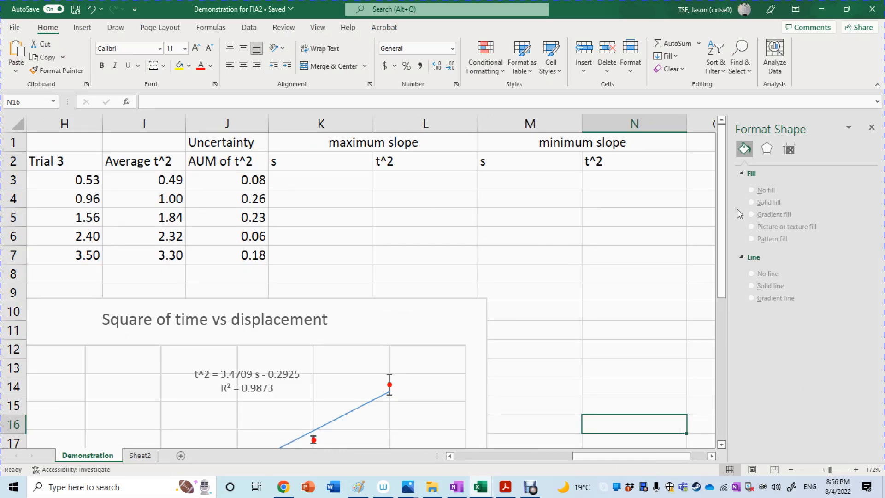
pyautogui.moveTo(726, 211); pyautogui.dragTo(734, 320)
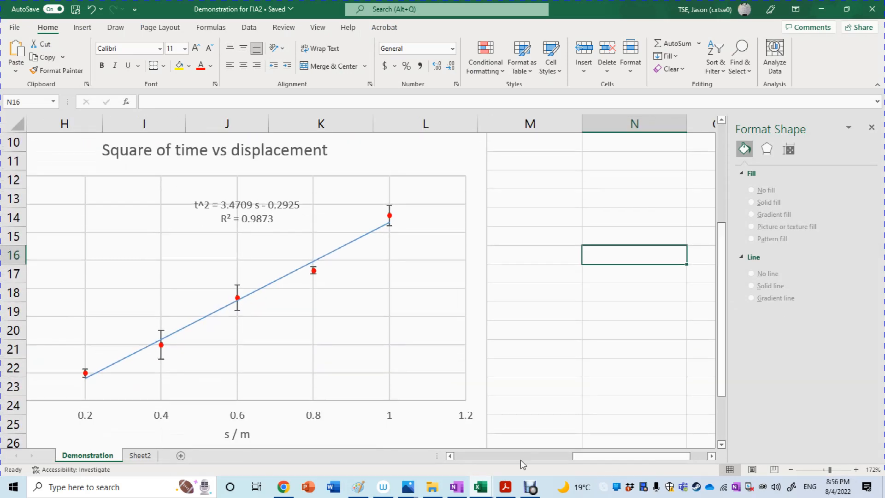
pyautogui.moveTo(588, 456); pyautogui.dragTo(555, 457)
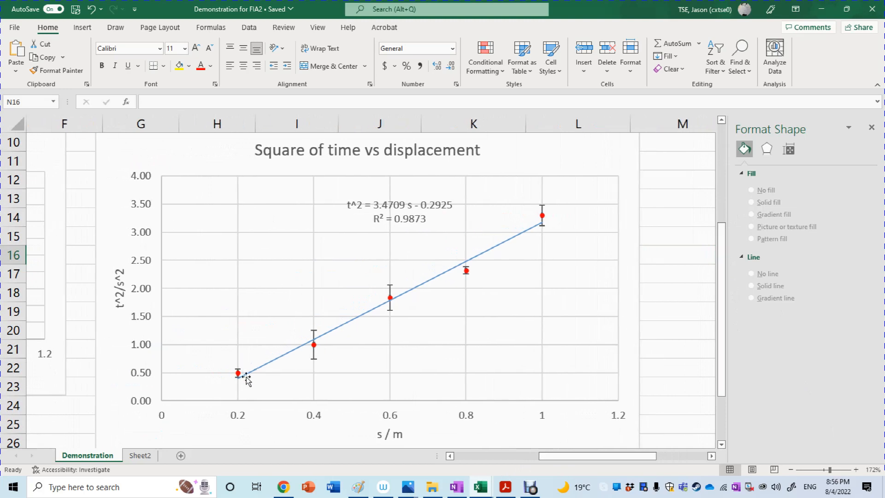
pyautogui.click(722, 172)
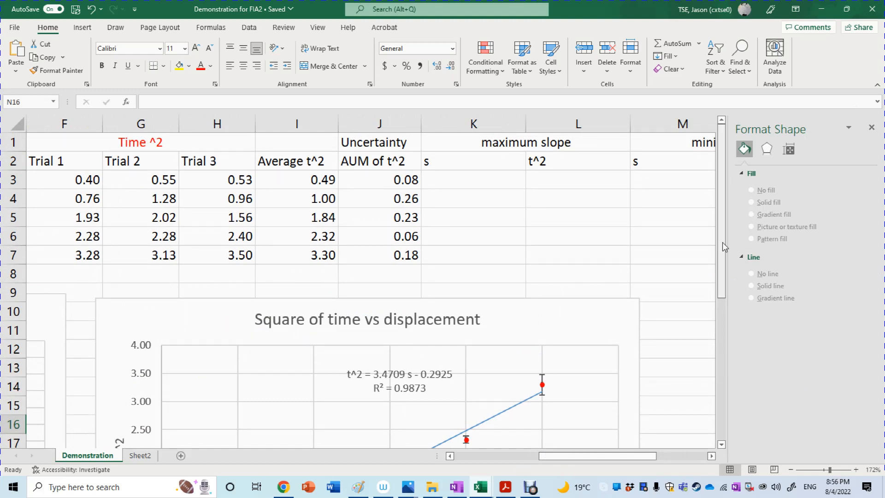
pyautogui.moveTo(723, 242); pyautogui.dragTo(722, 350)
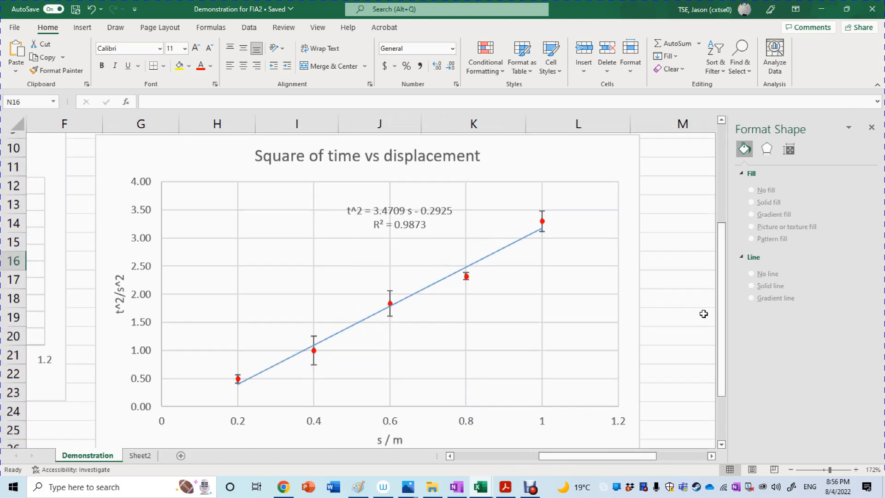
# Step: Add data labels to the Square of time vs displacement chart, positioned to the right of the points
pyautogui.click(636, 241)
pyautogui.click(654, 142)
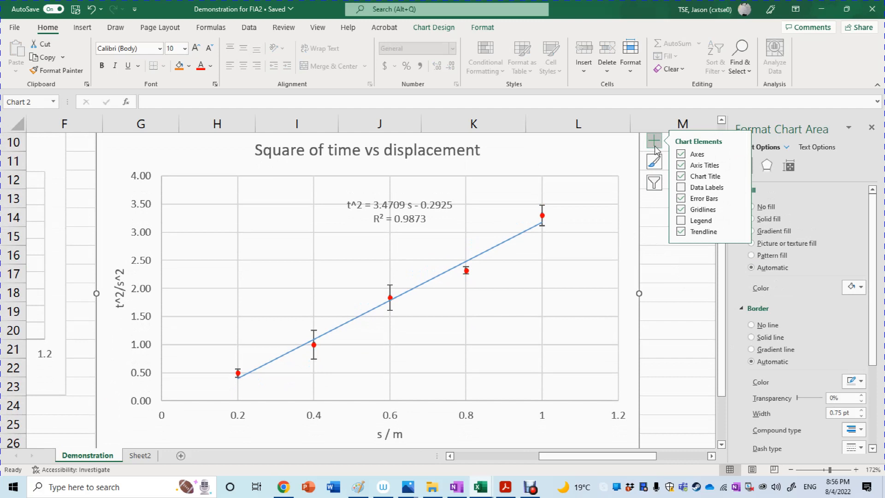
pyautogui.click(709, 187)
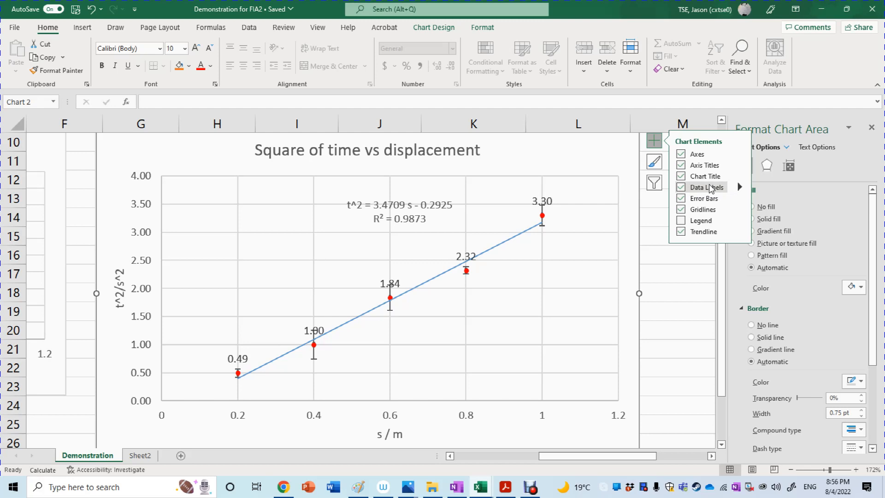
pyautogui.click(739, 187)
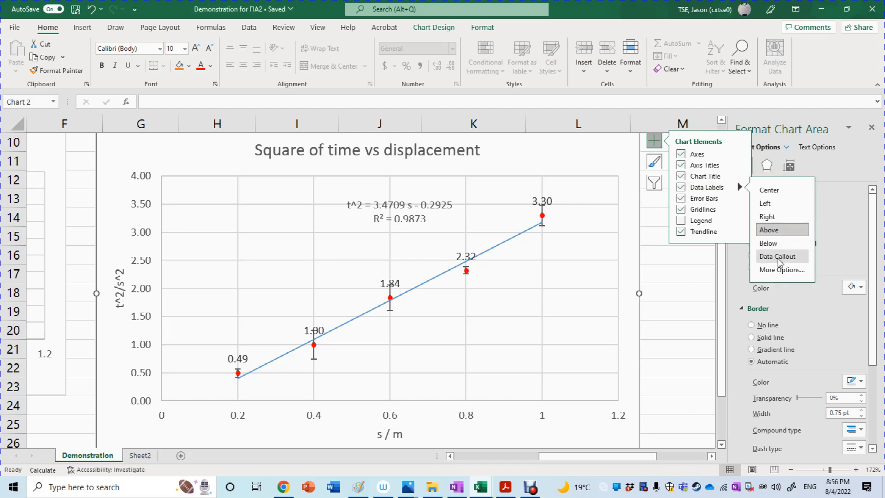
pyautogui.click(774, 217)
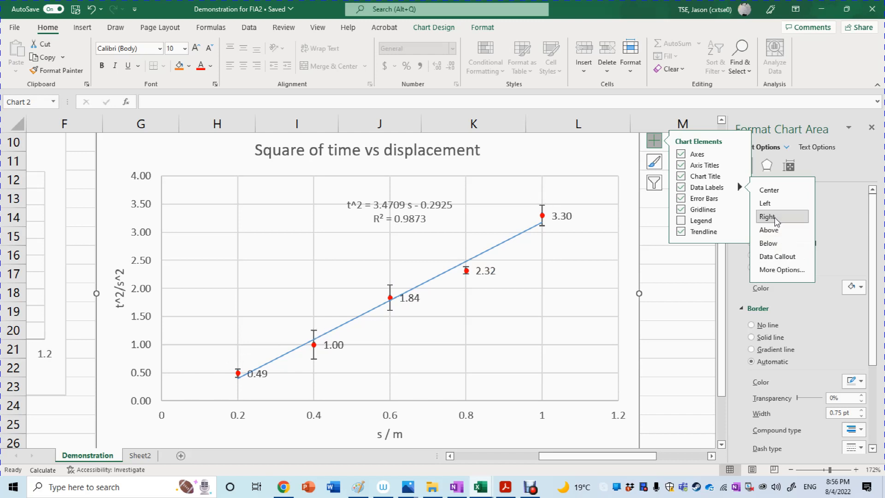
# Step: Include the X values alongside the Y values in the data labels of the Square of time vs displacement chart
pyautogui.click(777, 269)
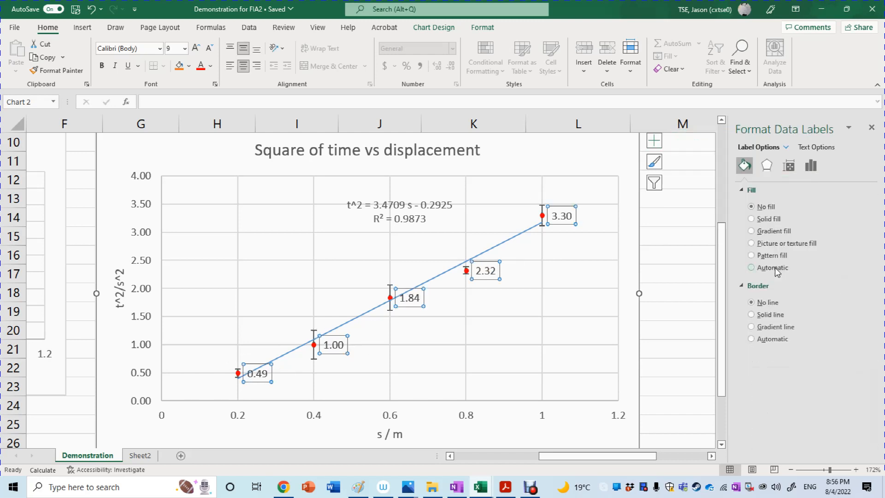
pyautogui.click(809, 166)
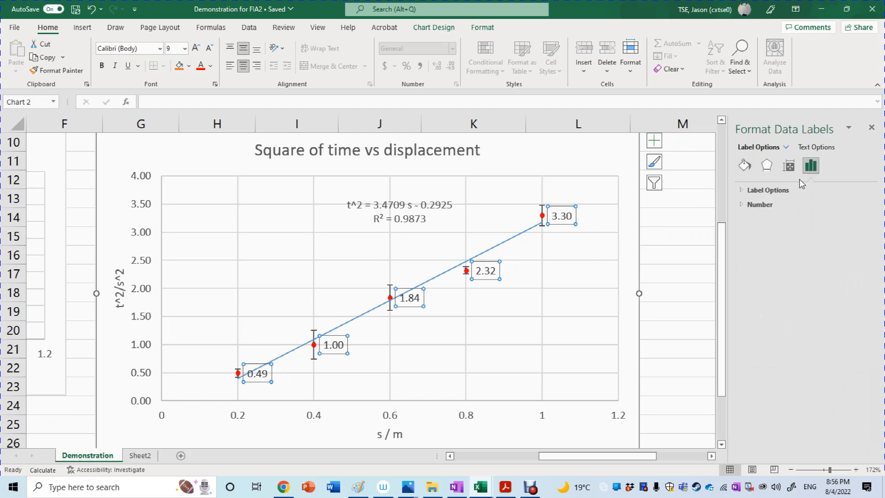
pyautogui.click(775, 189)
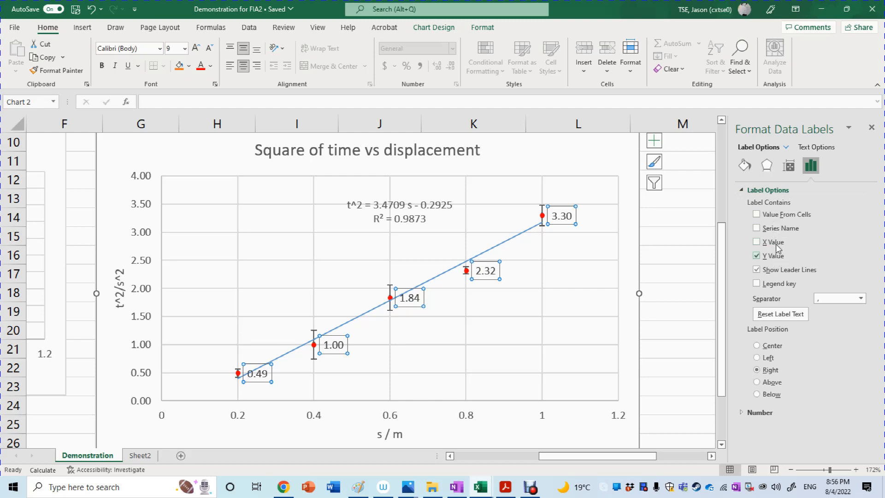
pyautogui.click(774, 243)
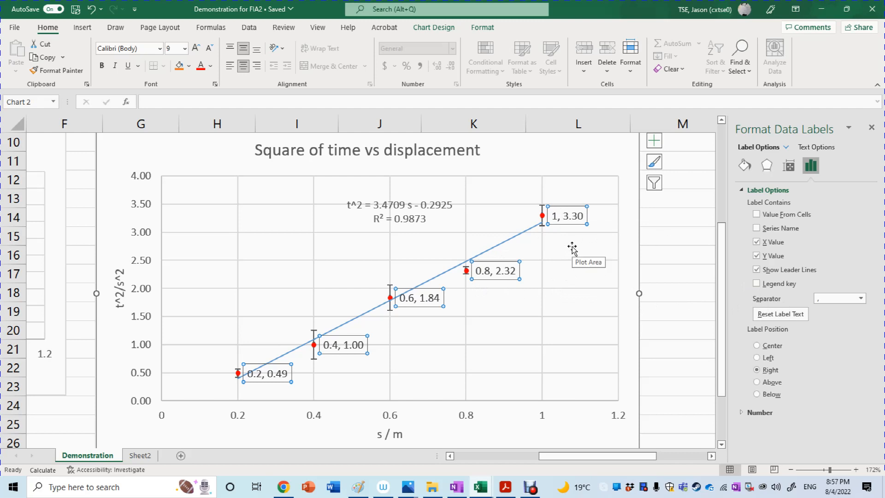
# Step: Copy the Square of time vs displacement chart and paste it into the demonstration picture in Paint, on the blank area below the velocity-time graph
pyautogui.click(639, 248)
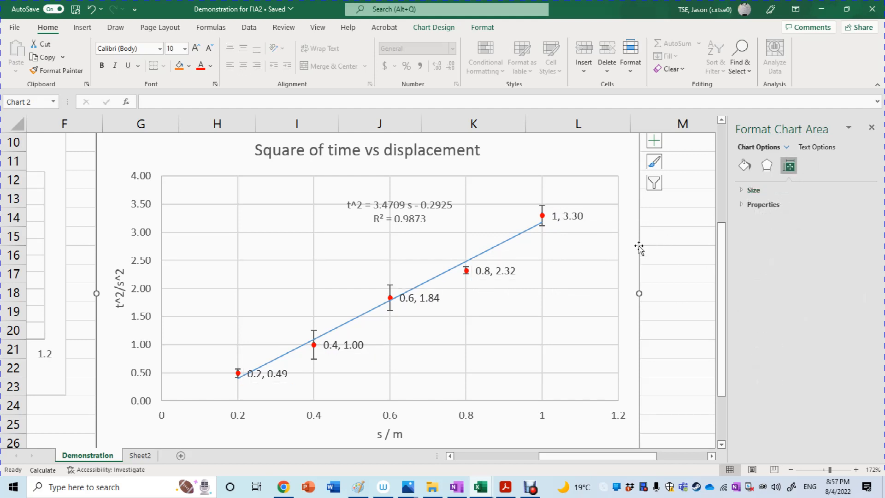
pyautogui.rightClick(639, 247)
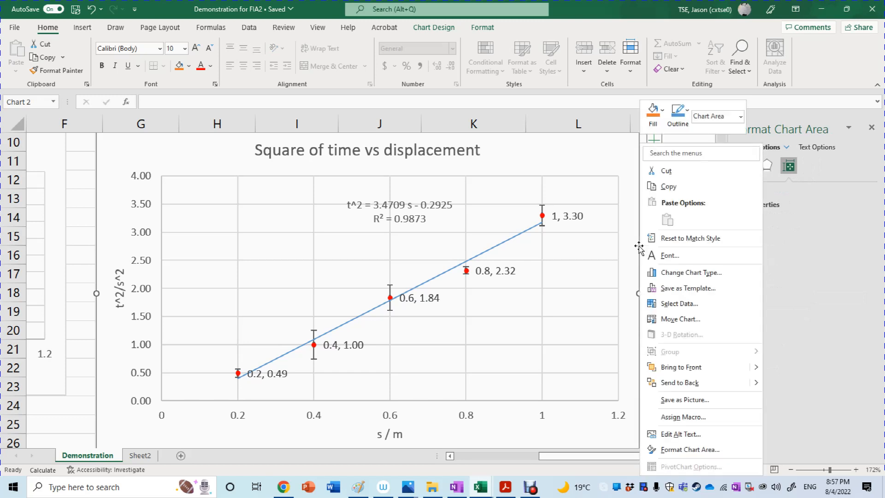
pyautogui.click(676, 189)
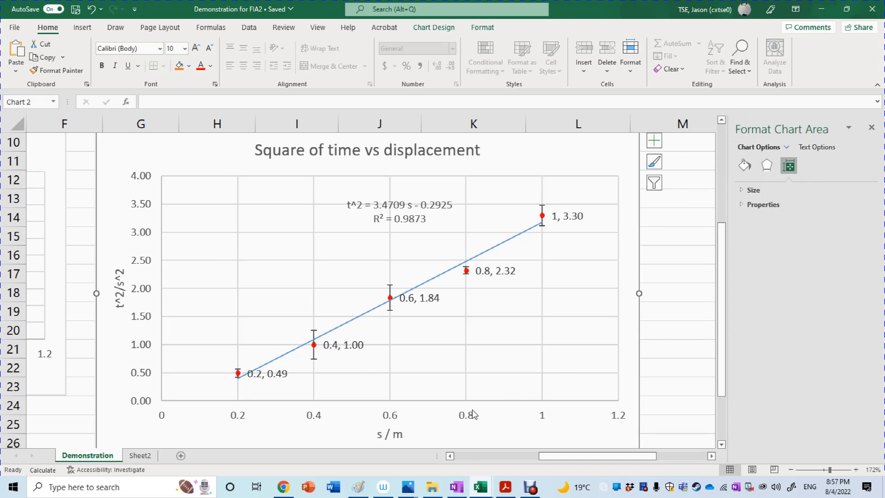
pyautogui.click(359, 486)
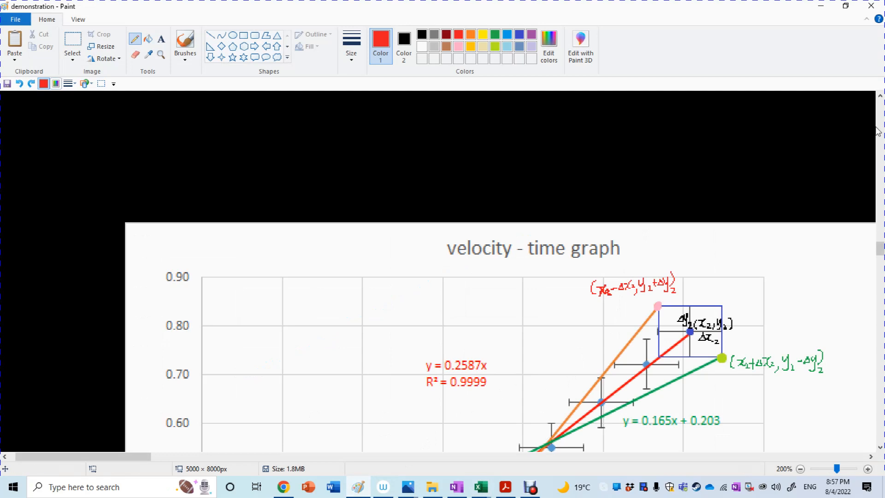
pyautogui.moveTo(880, 251); pyautogui.dragTo(880, 279)
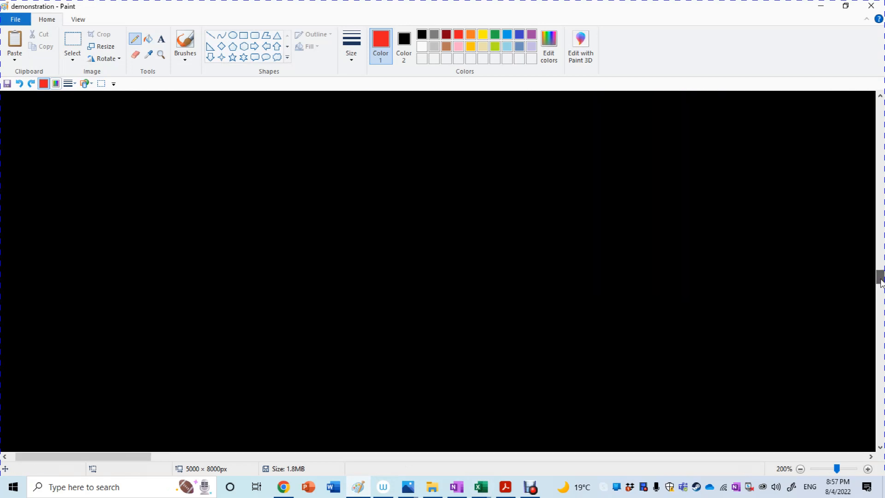
pyautogui.click(14, 39)
pyautogui.moveTo(85, 181); pyautogui.dragTo(187, 192)
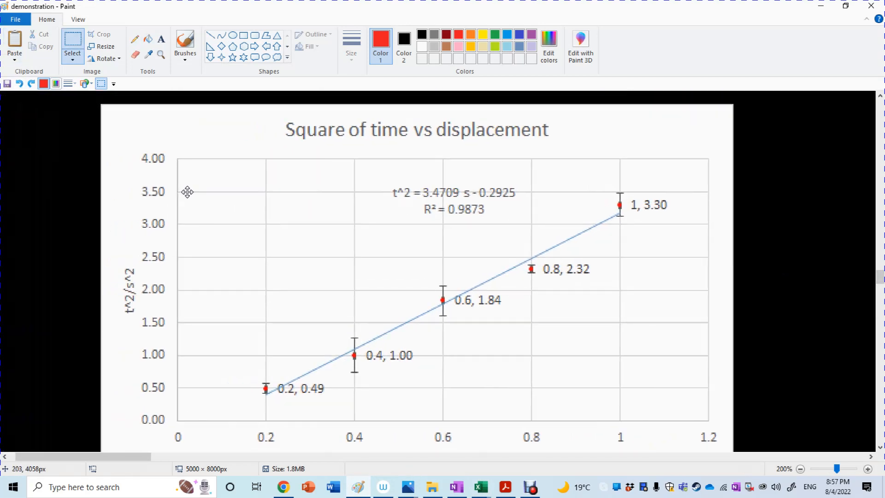
pyautogui.click(880, 447)
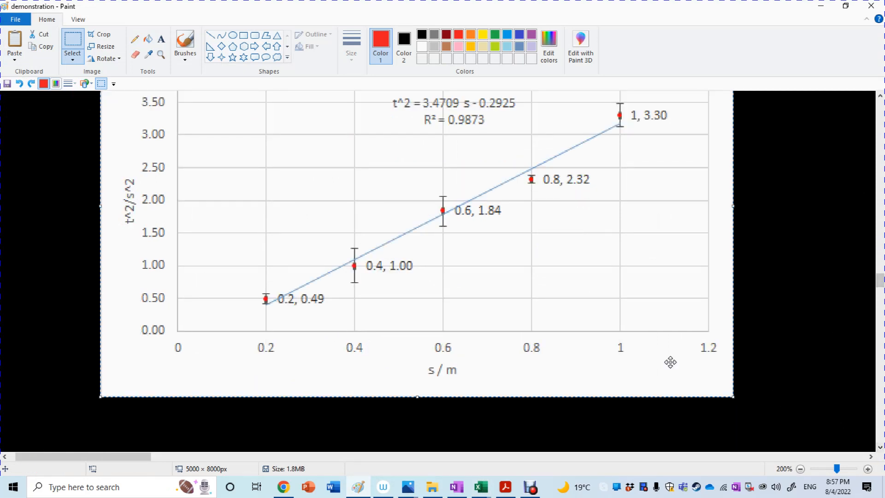
pyautogui.click(868, 469)
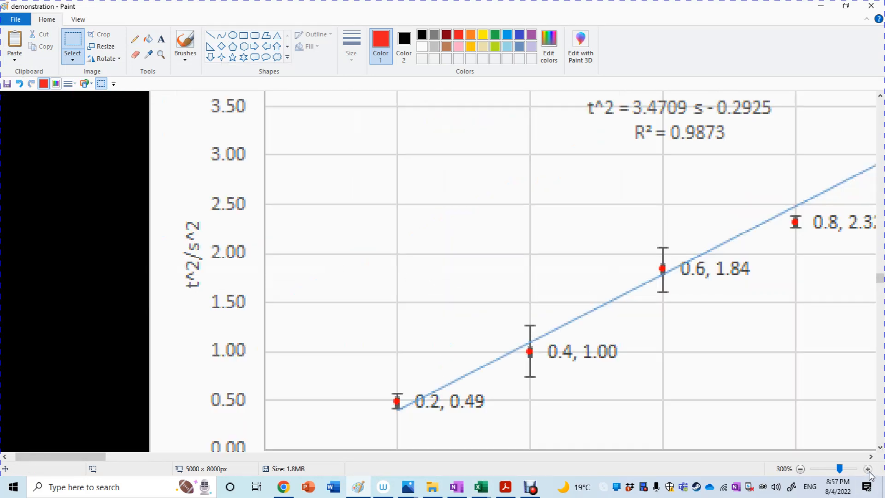
pyautogui.click(880, 447)
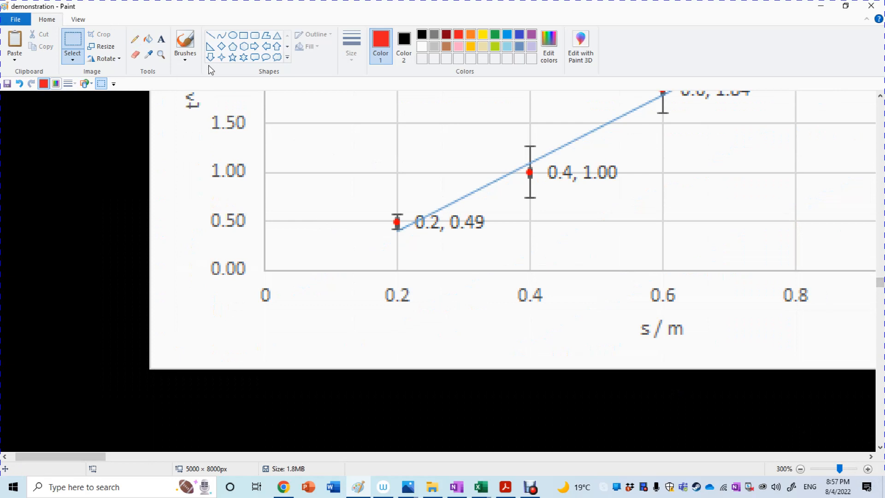
pyautogui.click(210, 35)
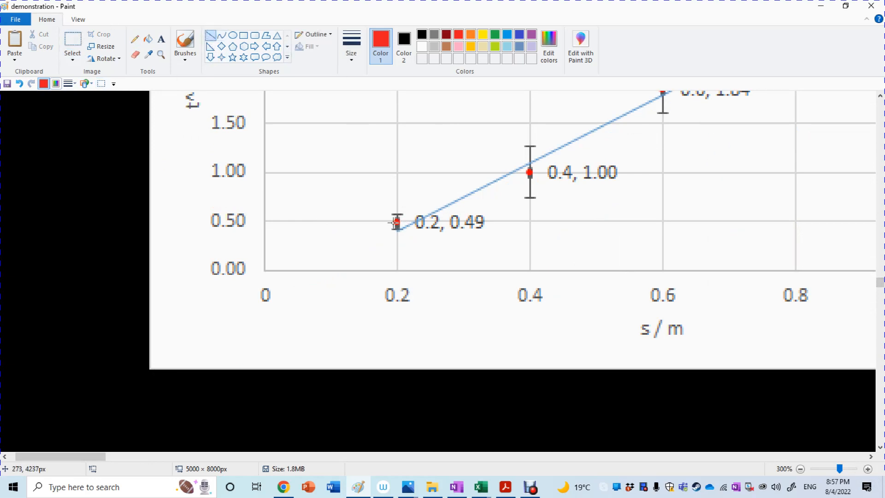
pyautogui.click(470, 34)
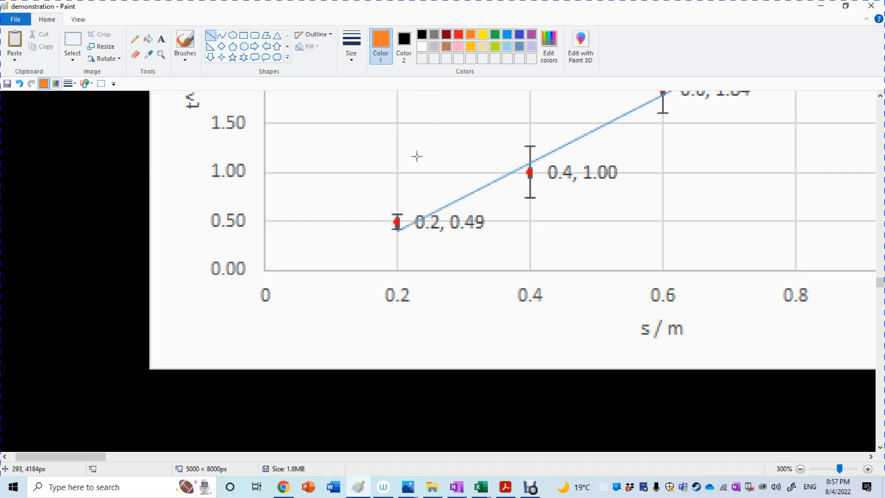
pyautogui.click(185, 42)
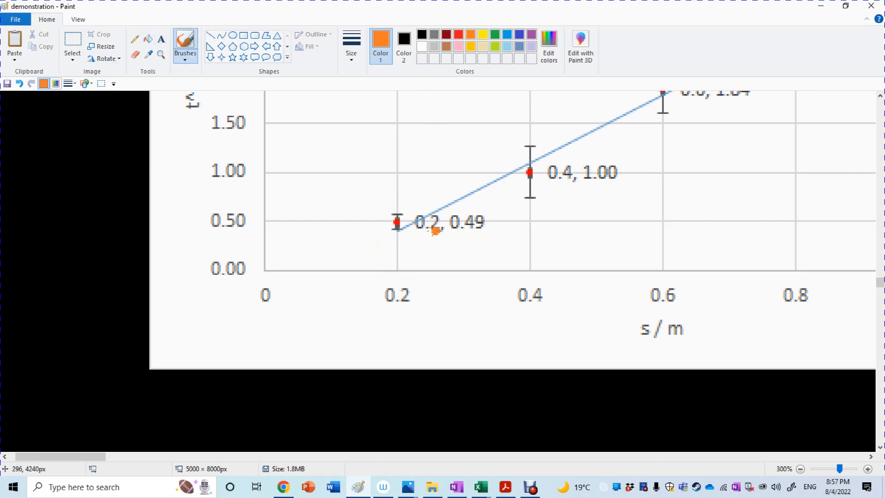
# Step: Handwrite ΔS = 0.002 in black with the pencil above the first data point of the pasted chart
pyautogui.click(134, 39)
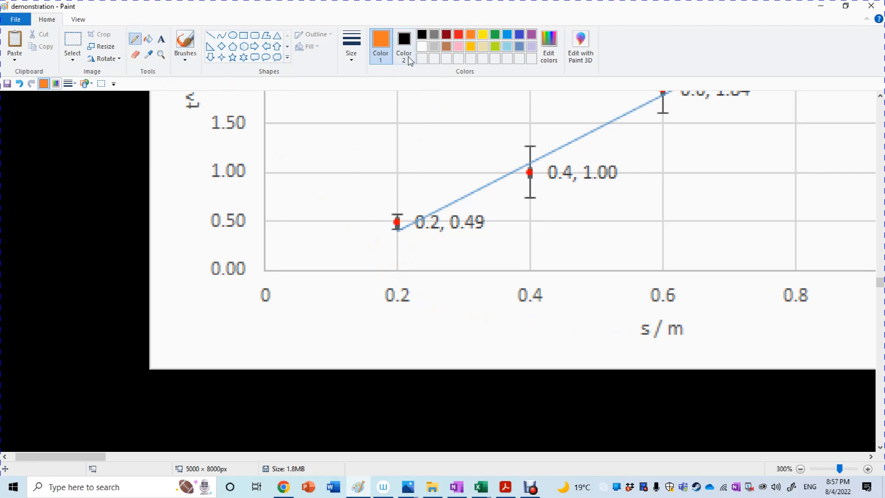
pyautogui.click(421, 35)
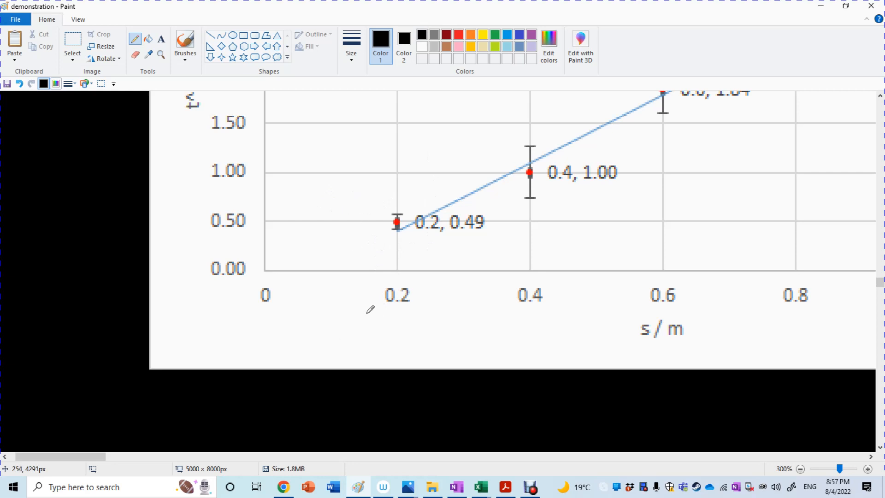
pyautogui.moveTo(341, 191); pyautogui.dragTo(363, 194)
pyautogui.hotkey('ctrl', 'z')
pyautogui.moveTo(365, 181)
pyautogui.mouseDown()
pyautogui.moveTo(355, 195)
pyautogui.moveTo(395, 181)
pyautogui.moveTo(437, 191)
pyautogui.mouseUp()
pyautogui.click(401, 190)
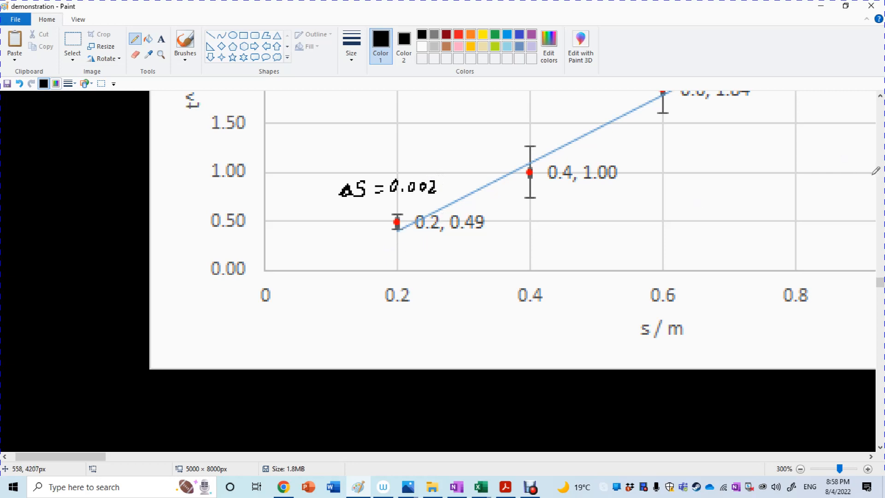
# Step: Draw an indigo rectangle of about 8 × 12 px around the error bar of the first data point at (0.2, 0.49)
pyautogui.click(880, 171)
pyautogui.click(880, 171)
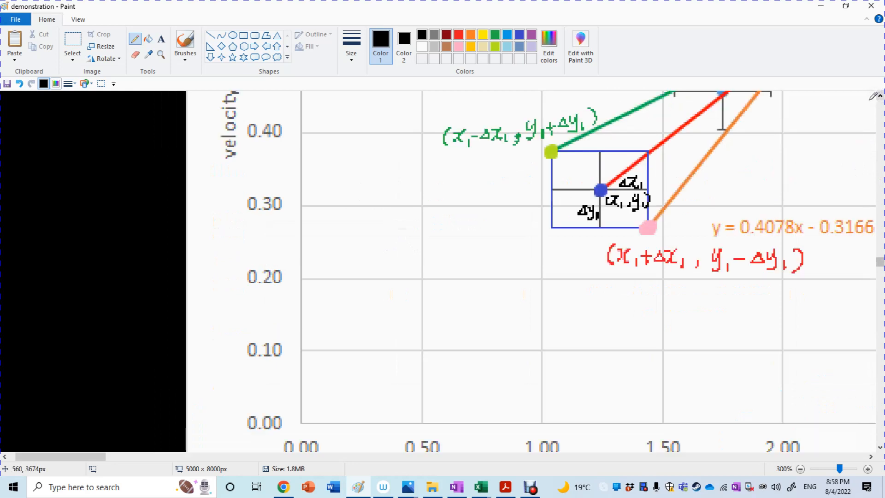
pyautogui.scroll(2, 868, 137)
pyautogui.scroll(-10, 590, 297)
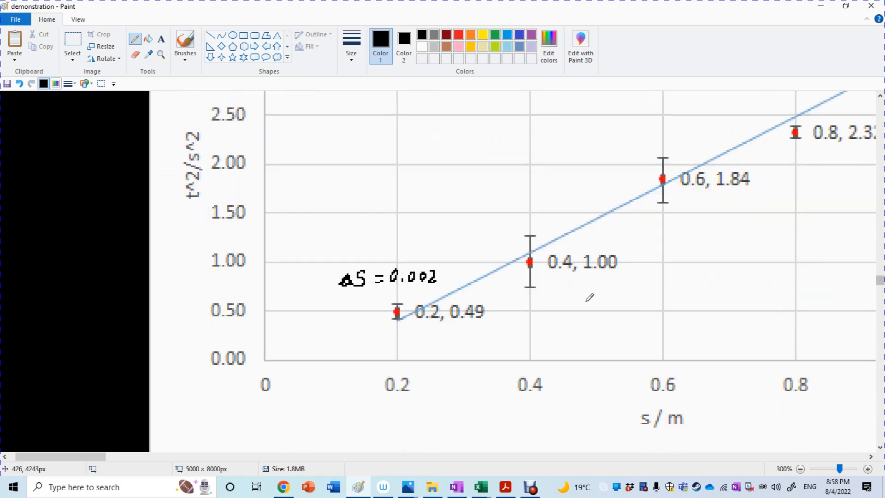
pyautogui.click(244, 35)
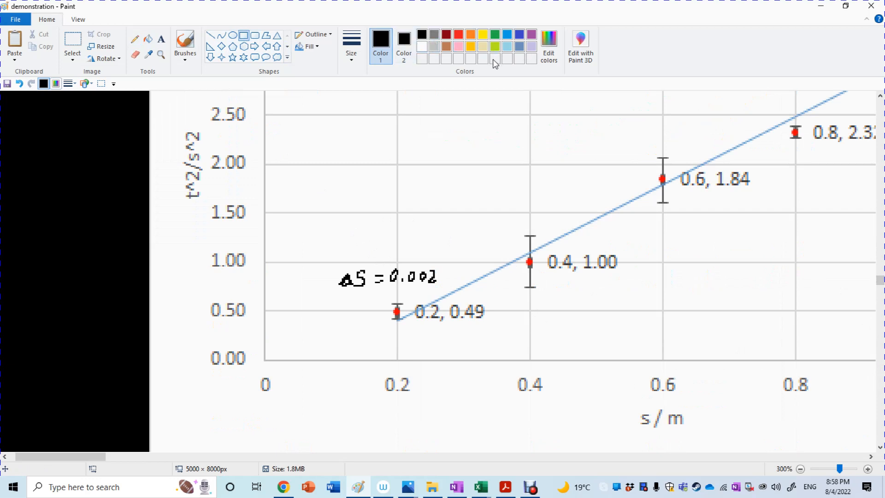
pyautogui.click(519, 36)
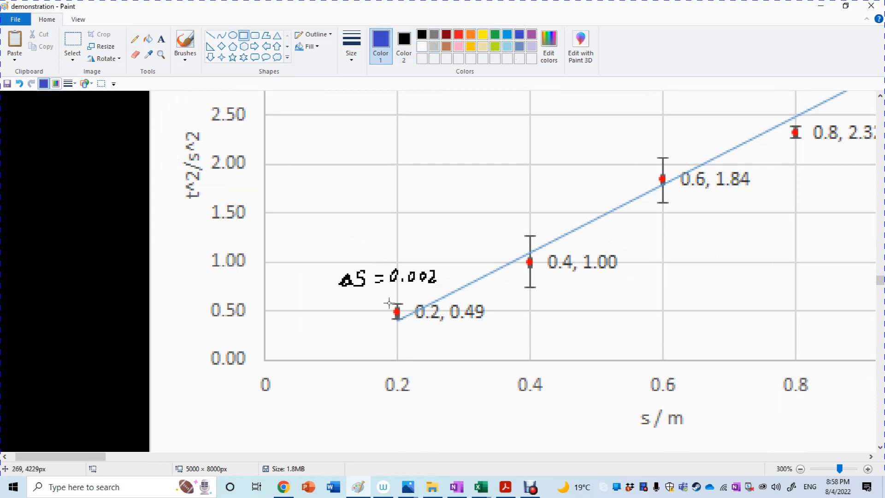
pyautogui.moveTo(390, 303); pyautogui.dragTo(403, 318)
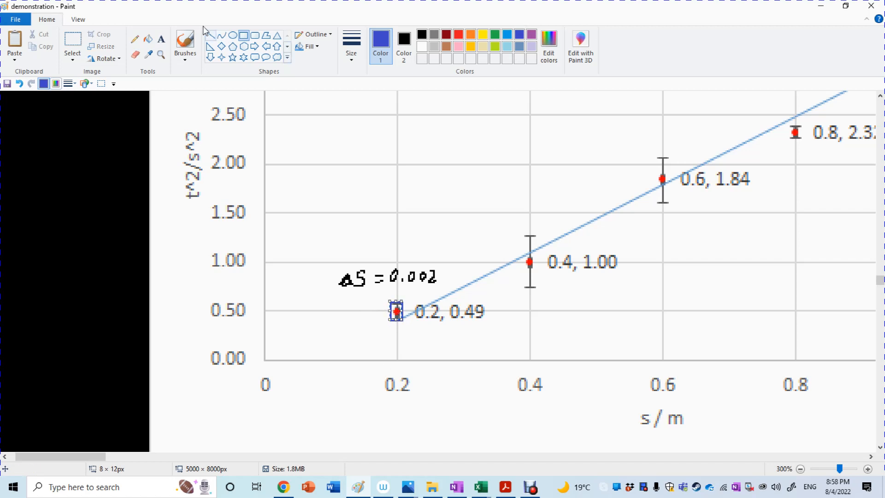
# Step: Mark the lower-right corner of the first point's rectangle in green and handwrite (0.2+0.002, 0.49− beside it with the pencil
pyautogui.click(185, 41)
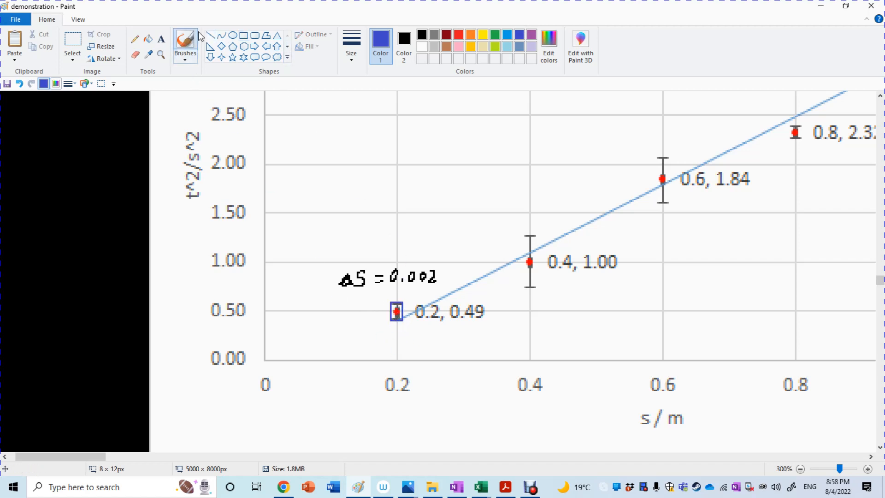
pyautogui.click(135, 39)
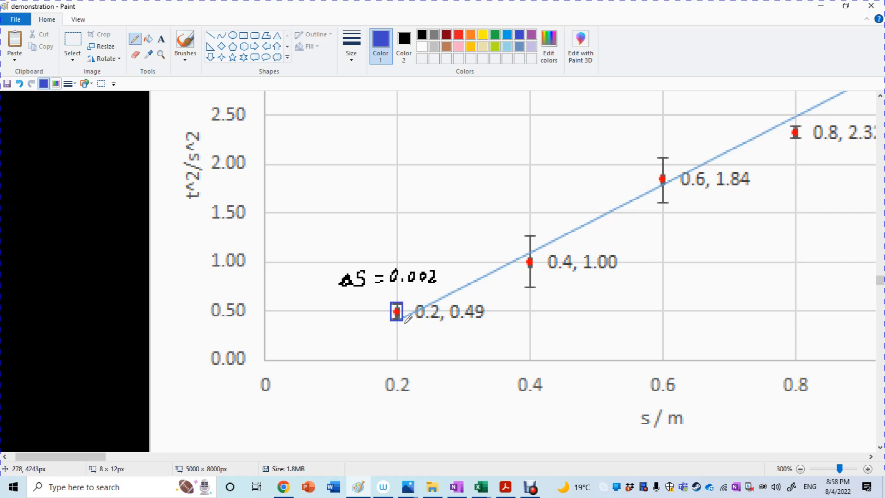
pyautogui.click(458, 35)
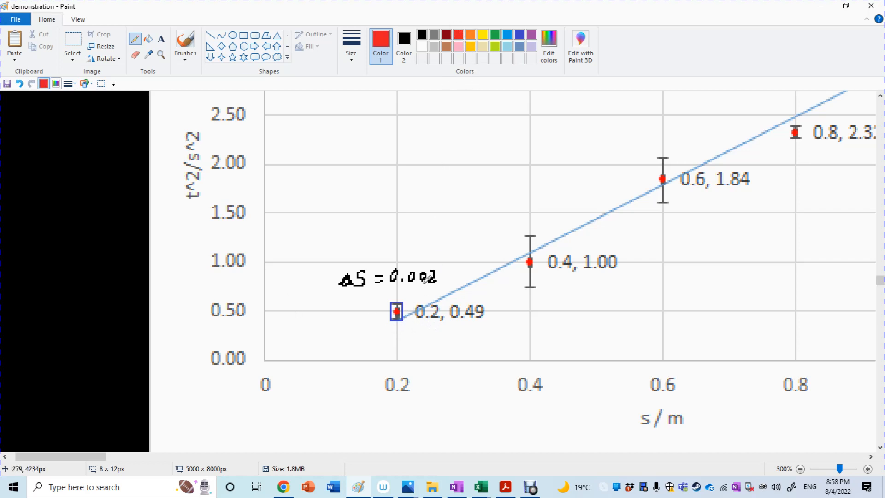
pyautogui.click(494, 35)
pyautogui.click(403, 321)
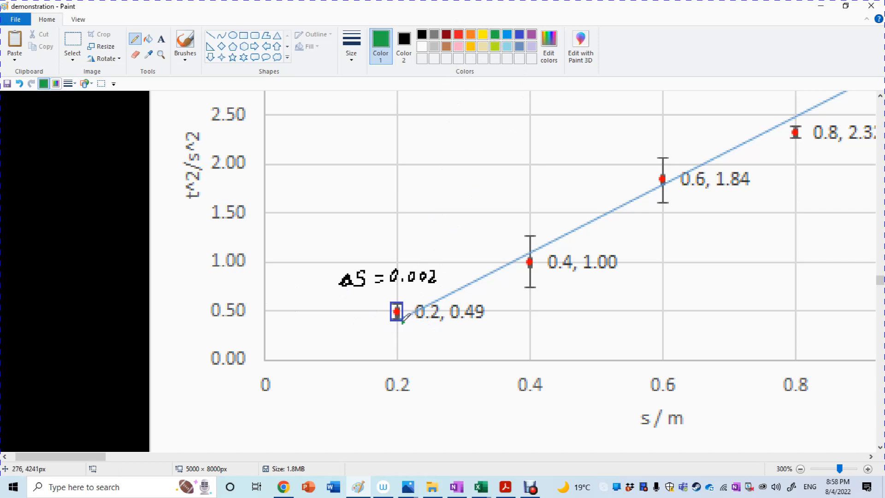
pyautogui.moveTo(402, 322)
pyautogui.mouseDown()
pyautogui.moveTo(408, 339)
pyautogui.moveTo(475, 328)
pyautogui.moveTo(495, 341)
pyautogui.mouseUp()
pyautogui.click(421, 338)
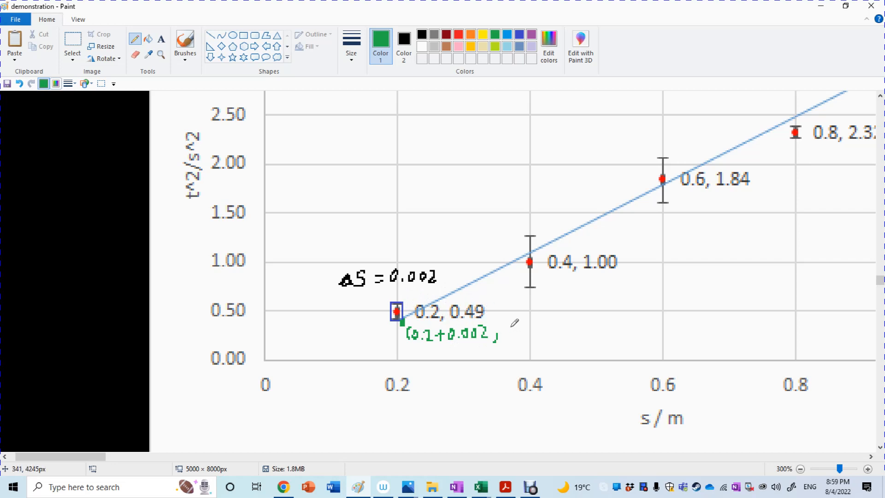
pyautogui.moveTo(509, 327)
pyautogui.mouseDown()
pyautogui.moveTo(533, 340)
pyautogui.moveTo(551, 333)
pyautogui.mouseUp()
pyautogui.click(515, 337)
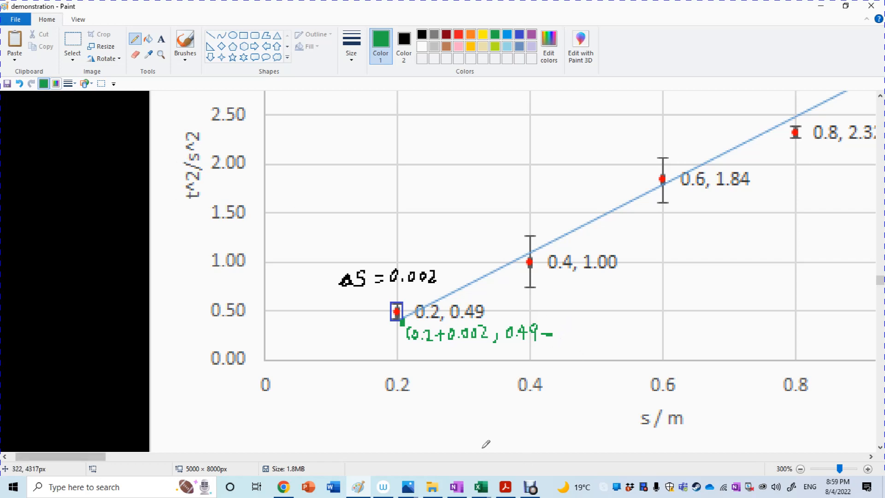
# Step: Look up the first point's AUM of t^2 in cell J3 of the Demonstration for FIA2 workbook in Excel and return to the Paint picture
pyautogui.moveTo(482, 491)
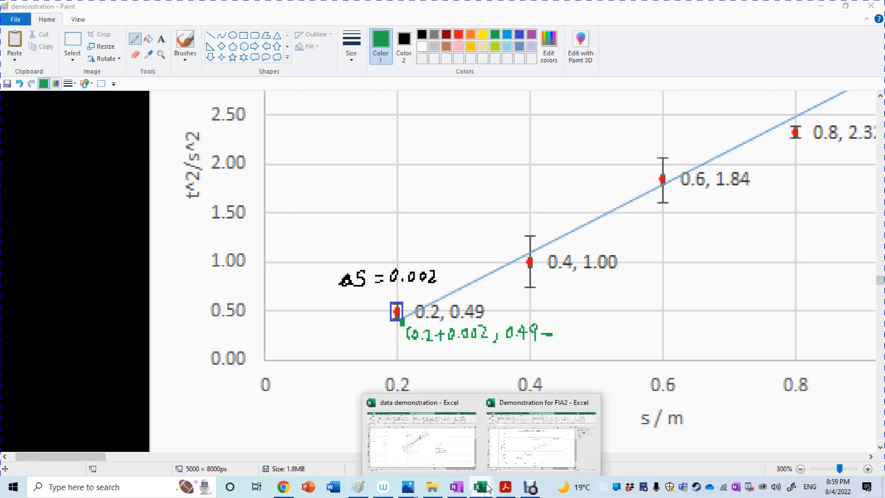
pyautogui.click(541, 440)
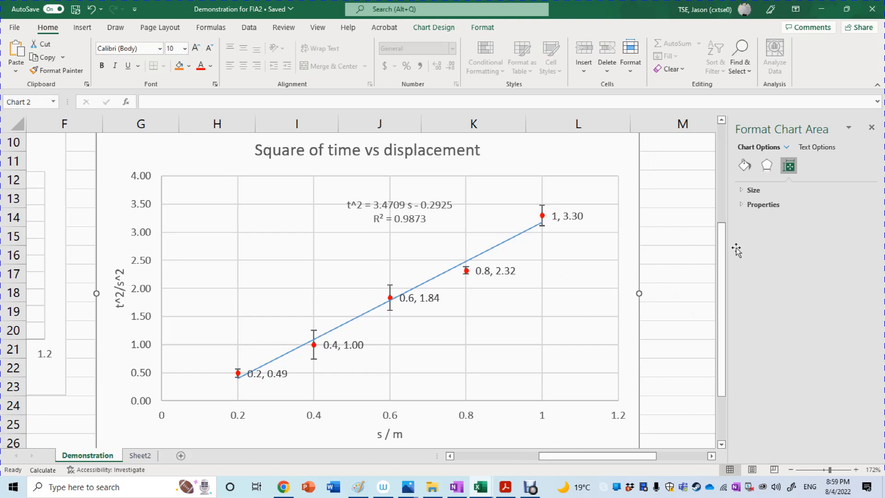
pyautogui.moveTo(722, 262); pyautogui.dragTo(728, 151)
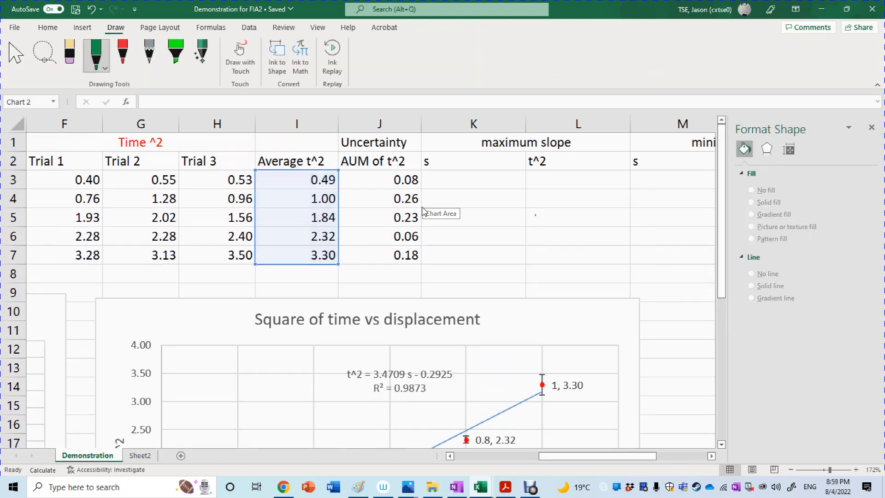
pyautogui.click(403, 184)
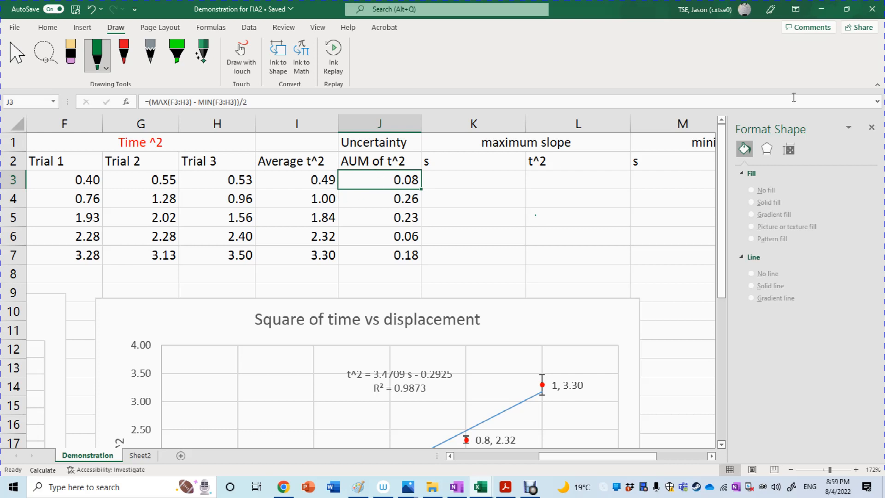
pyautogui.click(361, 488)
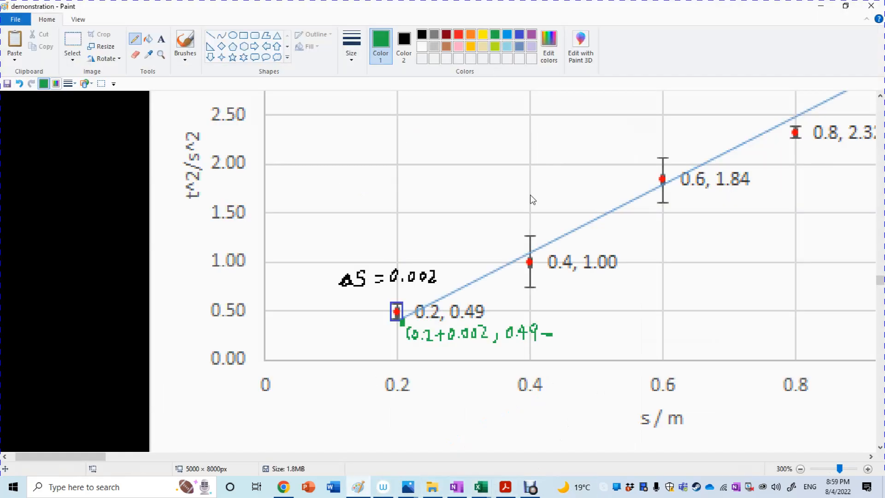
pyautogui.click(355, 326)
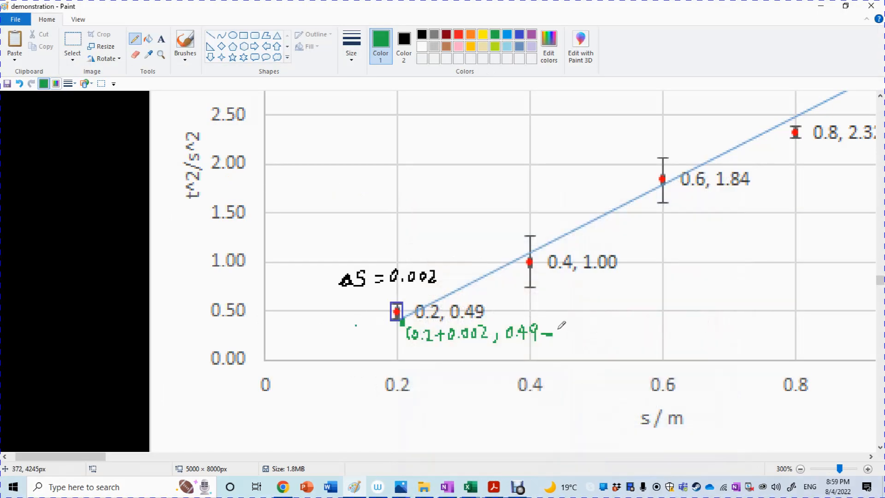
# Step: Finish the green label with 0.08), then mark the first rectangle's upper-left corner in orange and handwrite (0.2−0.002, 0.49+0.08) with an arrow to it
pyautogui.moveTo(563, 327)
pyautogui.mouseDown()
pyautogui.moveTo(593, 326)
pyautogui.moveTo(602, 339)
pyautogui.mouseUp()
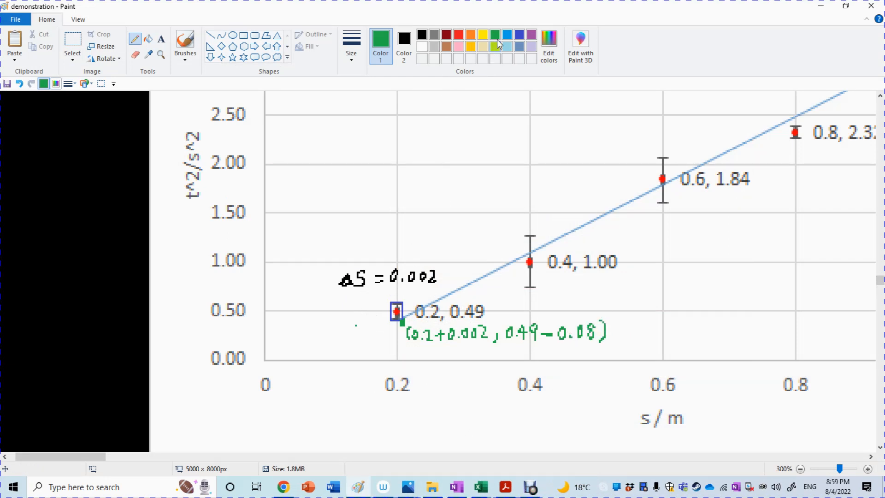
pyautogui.click(470, 34)
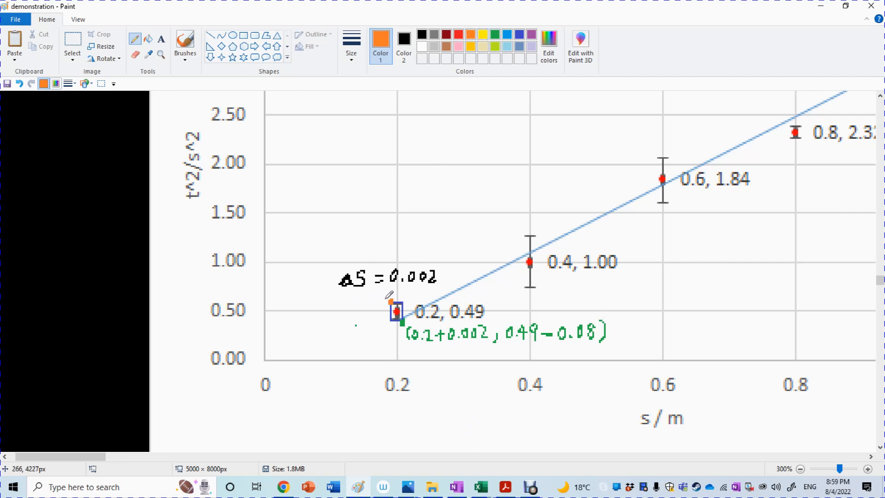
pyautogui.moveTo(382, 298); pyautogui.dragTo(353, 236)
pyautogui.moveTo(298, 221)
pyautogui.mouseDown()
pyautogui.moveTo(312, 229)
pyautogui.moveTo(345, 215)
pyautogui.moveTo(405, 215)
pyautogui.moveTo(466, 198)
pyautogui.moveTo(467, 215)
pyautogui.moveTo(499, 200)
pyautogui.moveTo(507, 207)
pyautogui.moveTo(536, 197)
pyautogui.moveTo(539, 209)
pyautogui.mouseUp()
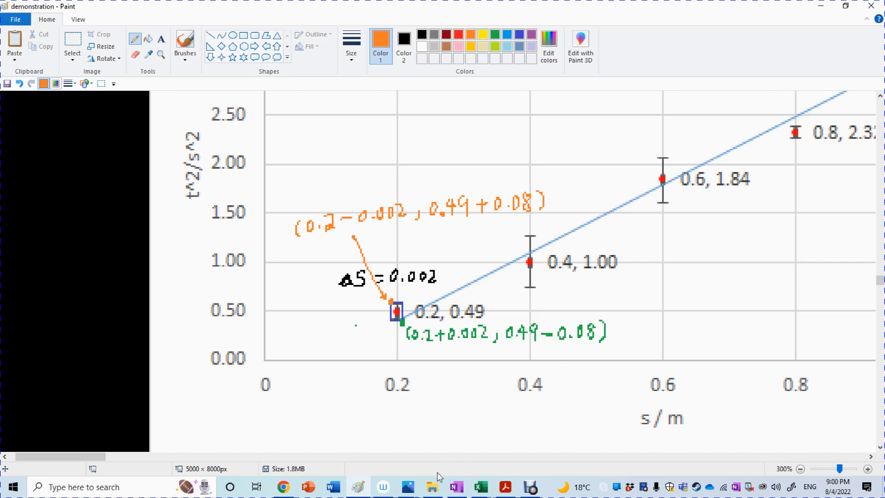
# Step: Set the Rectangle shape with an indigo outline for the last data point at (1, 3.30) of the t^2 chart
pyautogui.moveTo(103, 456); pyautogui.dragTo(125, 467)
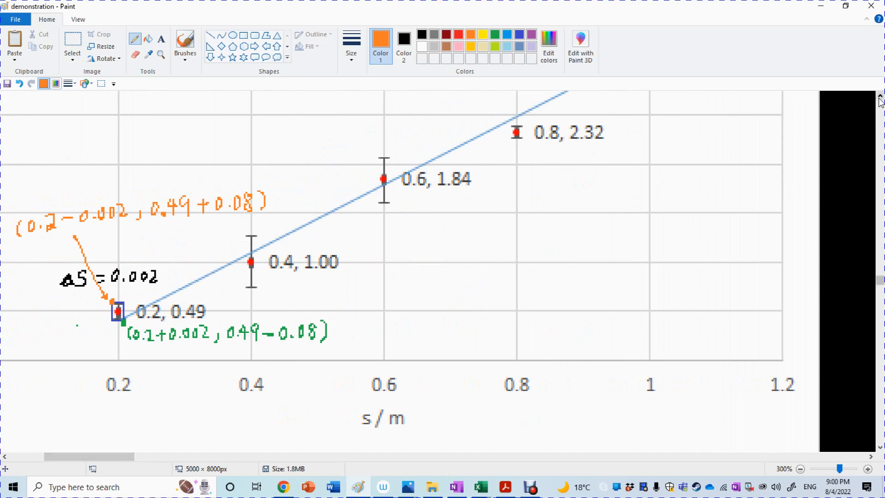
pyautogui.click(880, 96)
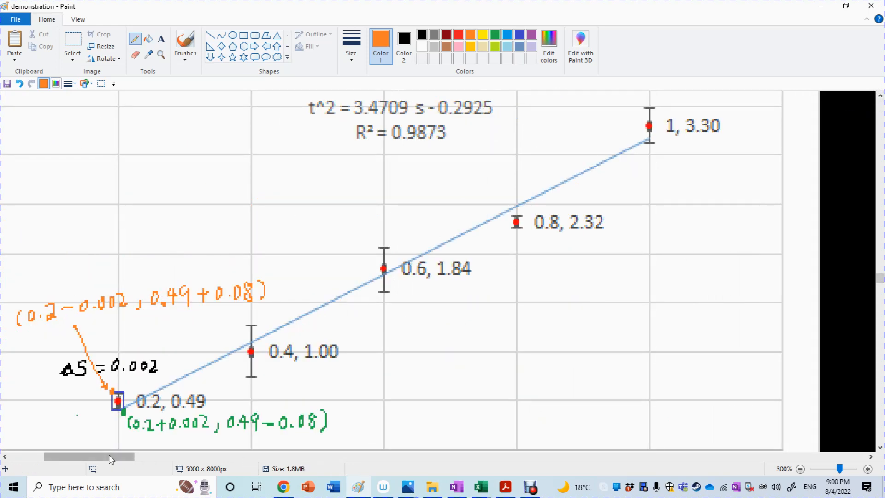
pyautogui.moveTo(106, 454); pyautogui.dragTo(143, 455)
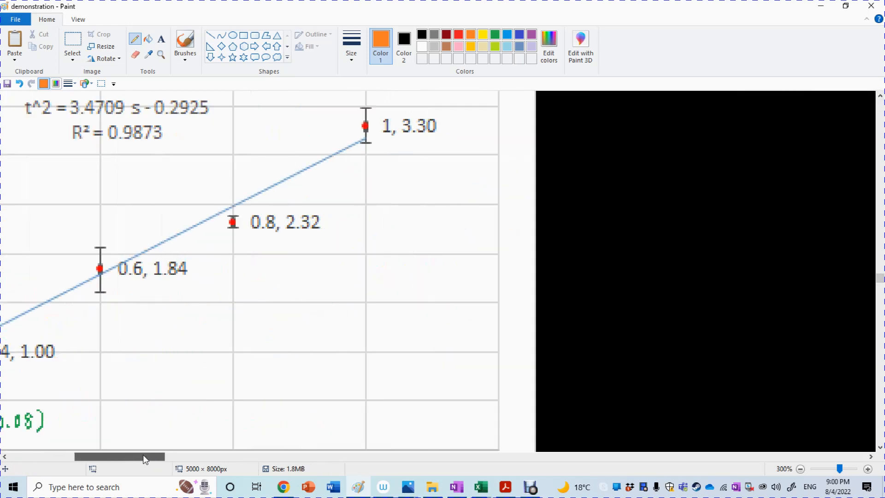
pyautogui.click(880, 96)
pyautogui.click(243, 35)
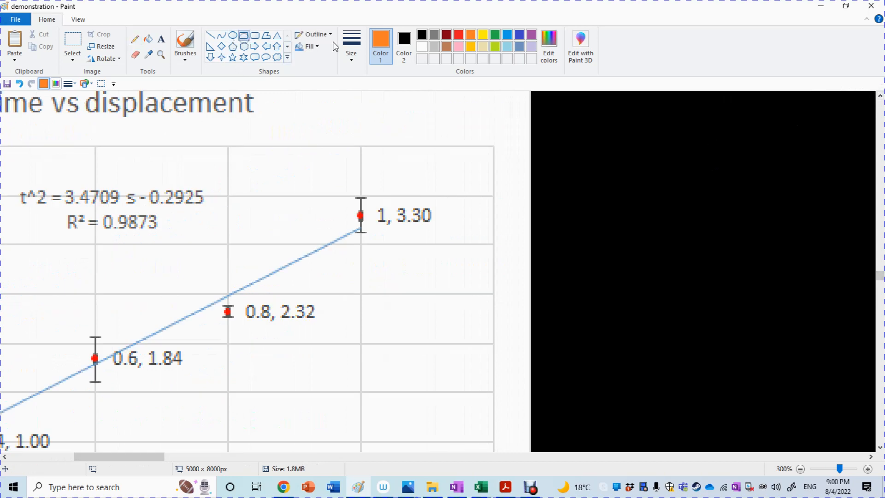
pyautogui.click(519, 35)
pyautogui.moveTo(359, 198); pyautogui.dragTo(371, 233)
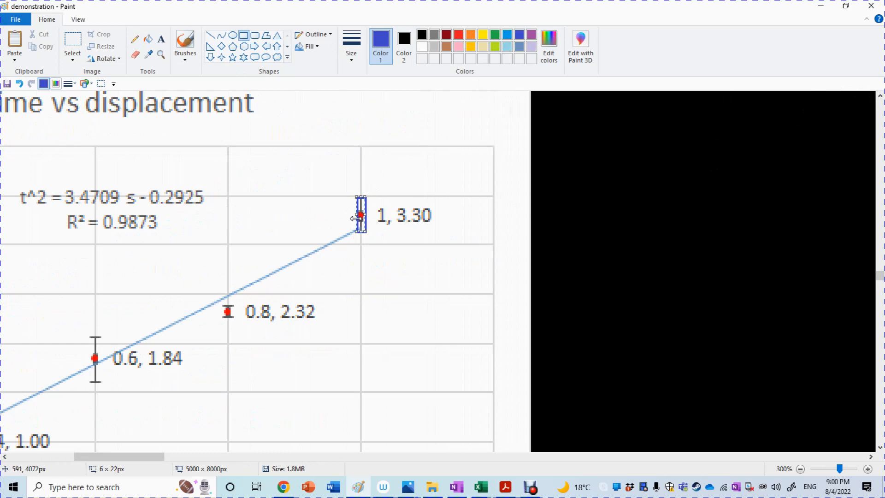
pyautogui.rightClick(358, 216)
pyautogui.click(371, 215)
pyautogui.rightClick(370, 215)
pyautogui.click(382, 213)
pyautogui.click(399, 214)
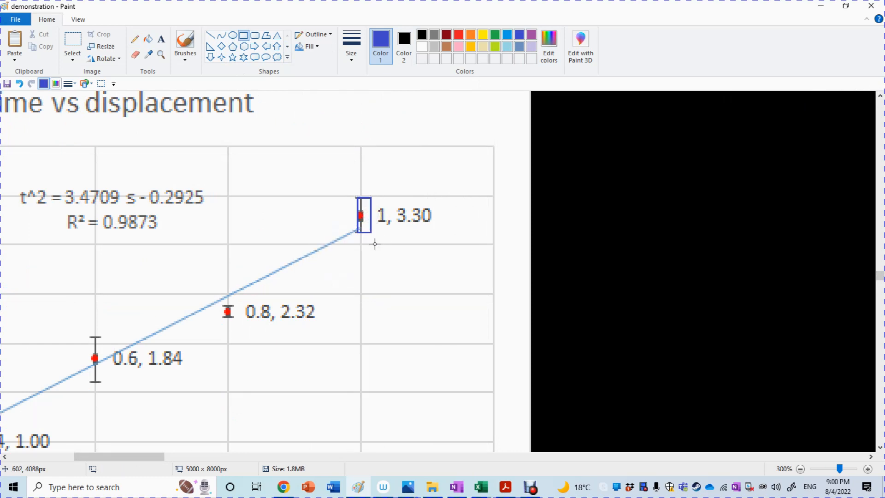
pyautogui.hotkey('ctrl', 'z')
# Step: Draw an indigo rectangle of about 7 × 22 px around the error bar of the last data point at (1, 3.30)
pyautogui.moveTo(354, 197); pyautogui.dragTo(366, 232)
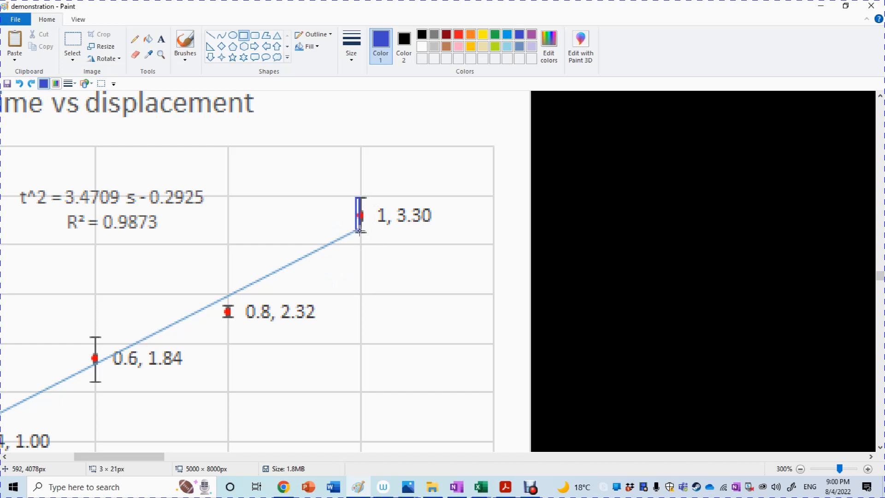
pyautogui.click(184, 42)
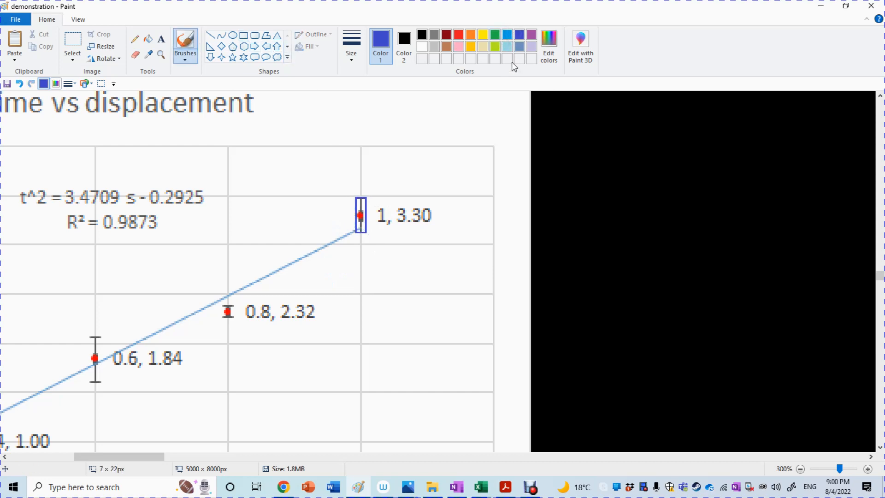
# Step: Review the corner labels at the last point of the velocity - time graph and return to the t^2 vs displacement chart
pyautogui.click(495, 37)
pyautogui.click(470, 35)
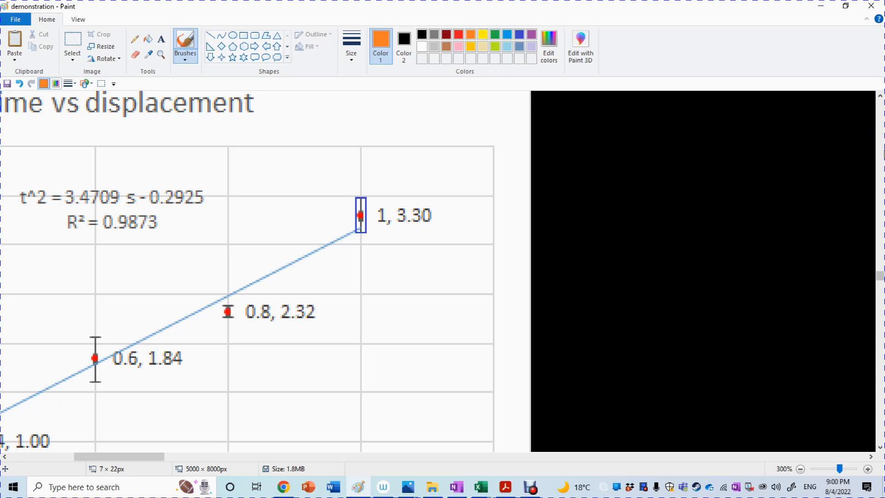
pyautogui.scroll(15, 486, 430)
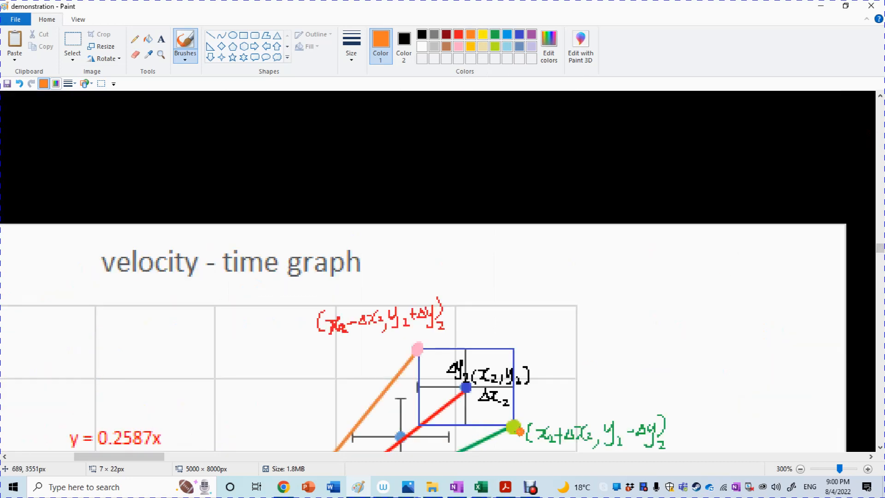
pyautogui.click(880, 447)
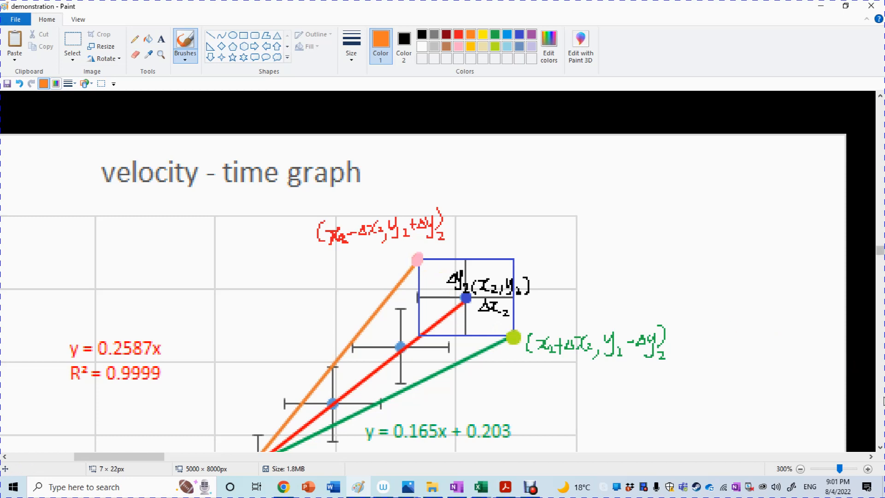
pyautogui.scroll(-10, 881, 400)
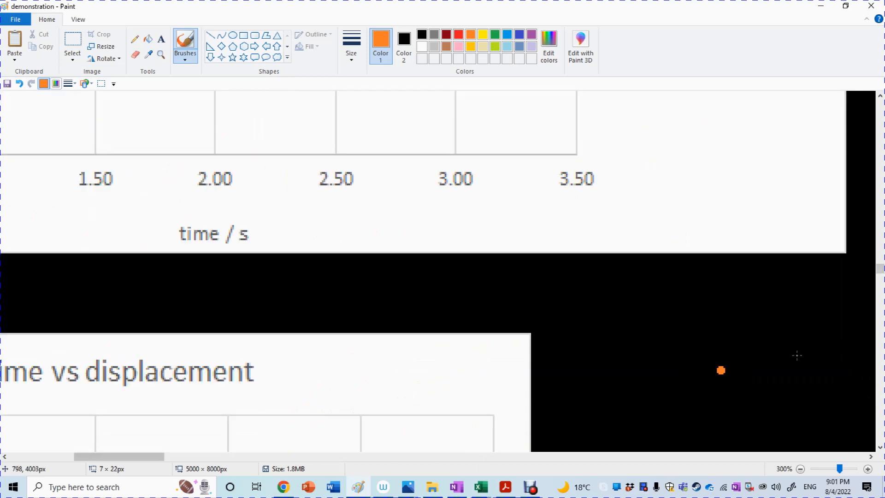
pyautogui.scroll(-5, 304, 435)
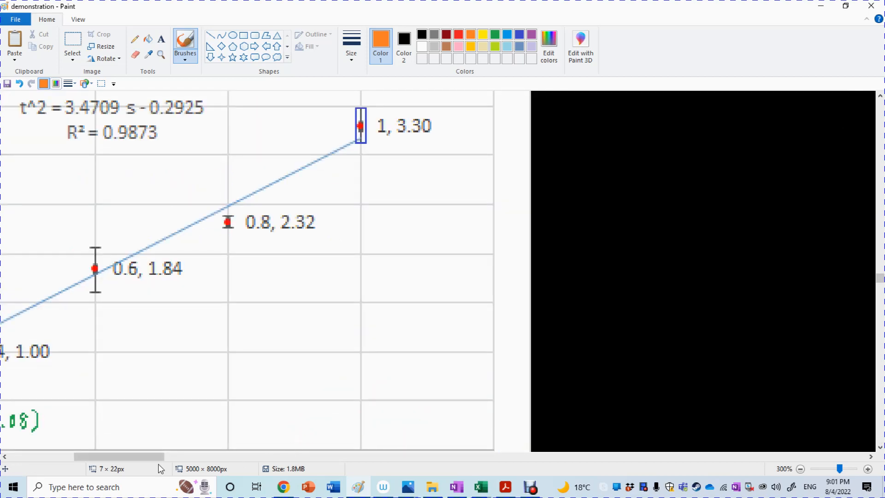
pyautogui.moveTo(137, 455); pyautogui.dragTo(95, 457)
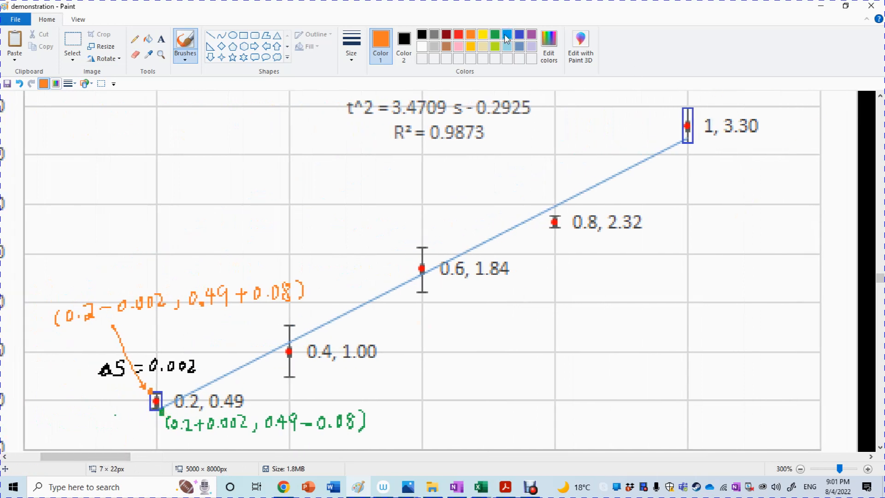
# Step: With the pencil, mark the last point's rectangle in green at its upper-left corner and in orange at its lower-right corner
pyautogui.click(494, 35)
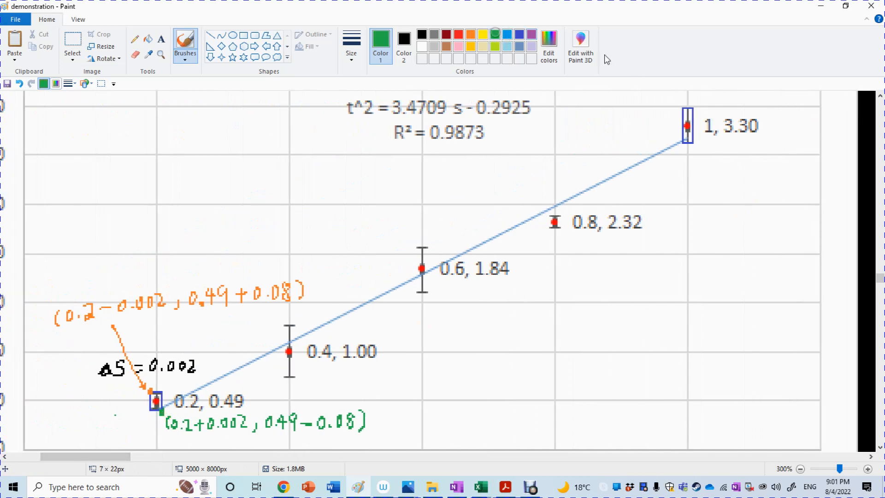
pyautogui.click(134, 39)
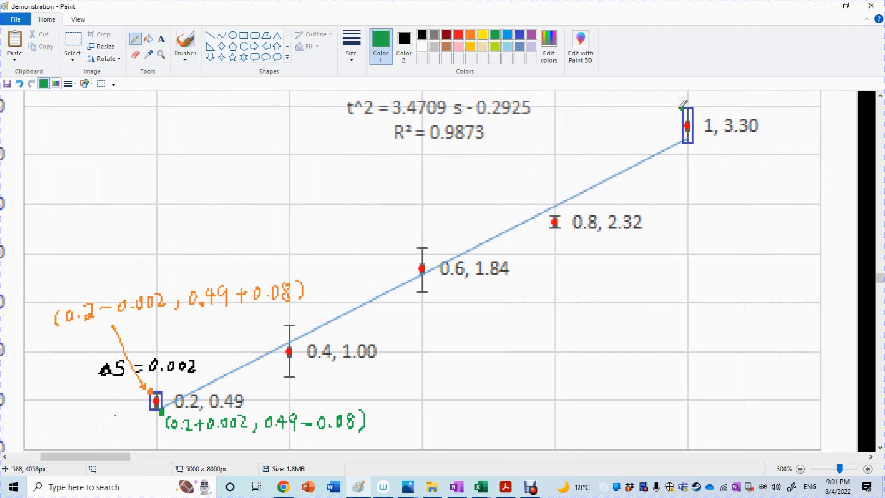
pyautogui.click(470, 34)
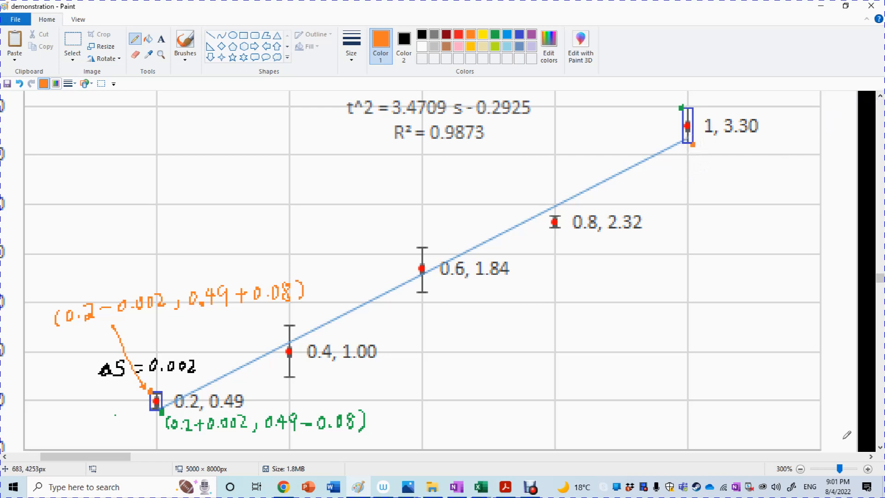
# Step: Handwrite the orange coordinate brackets with a 1 and a comma beside the last rectangle's lower-right corner, leaving the second value blank
pyautogui.click(868, 469)
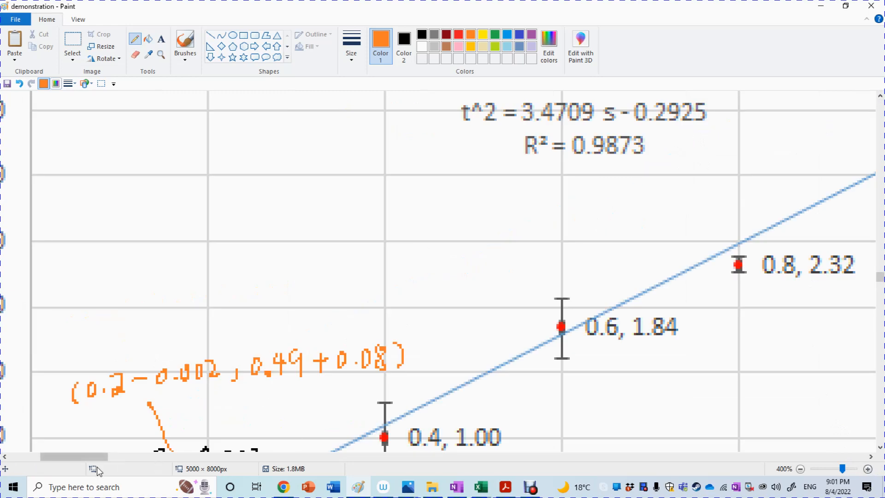
pyautogui.moveTo(97, 457); pyautogui.dragTo(137, 465)
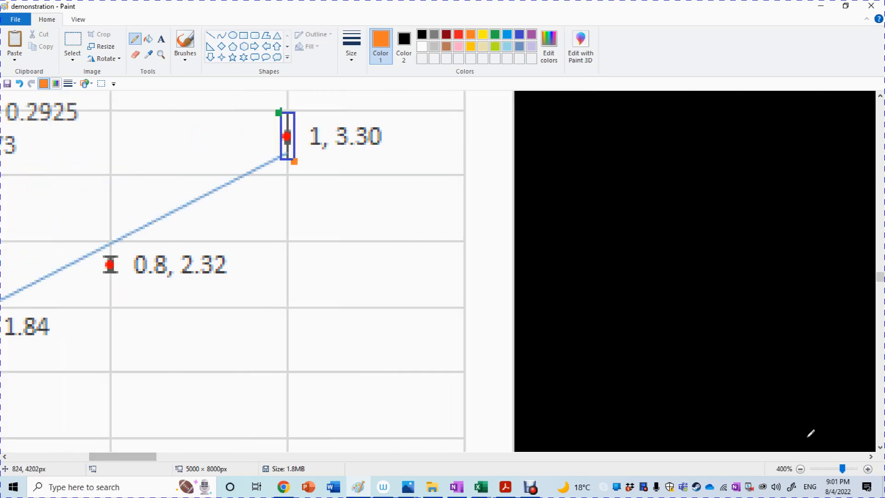
pyautogui.click(868, 469)
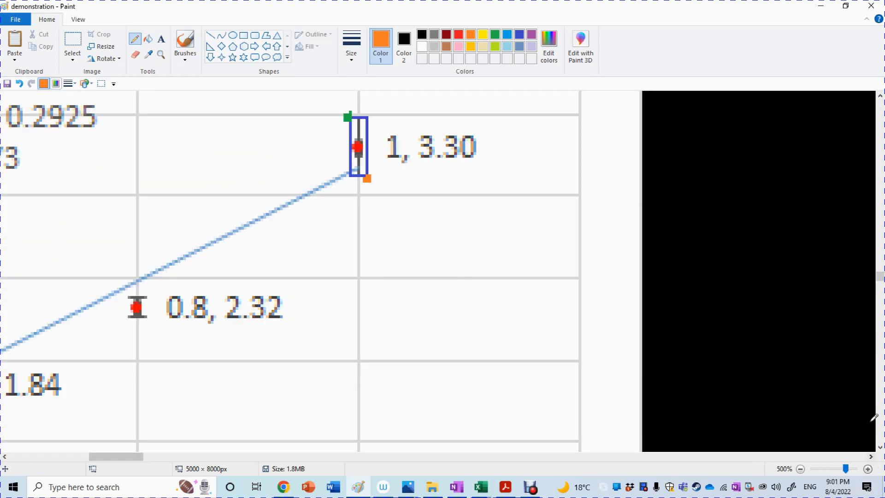
pyautogui.scroll(2, 872, 97)
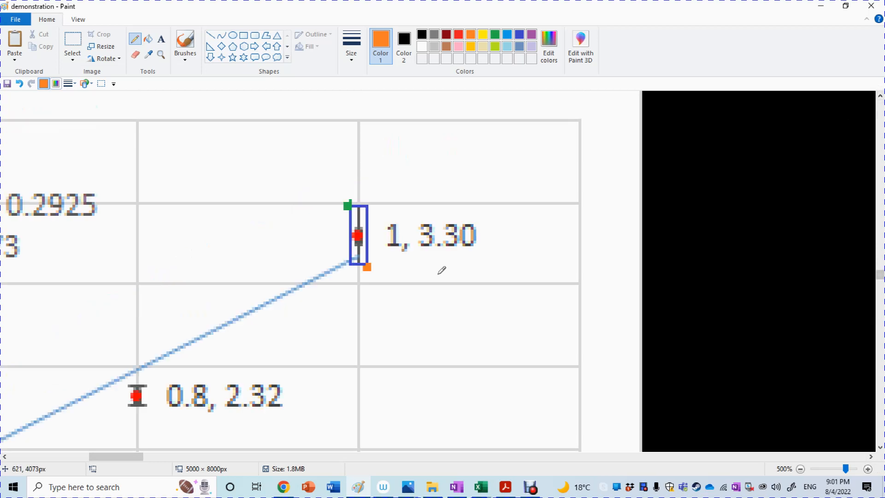
pyautogui.click(185, 42)
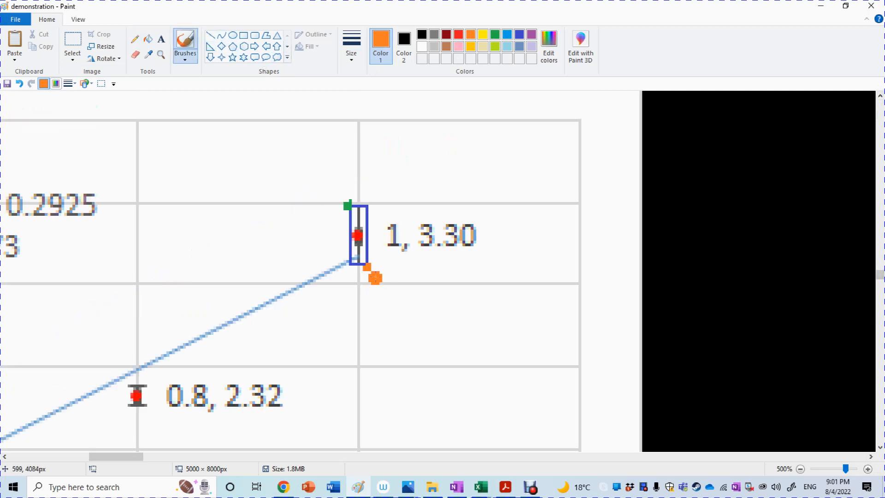
pyautogui.click(134, 39)
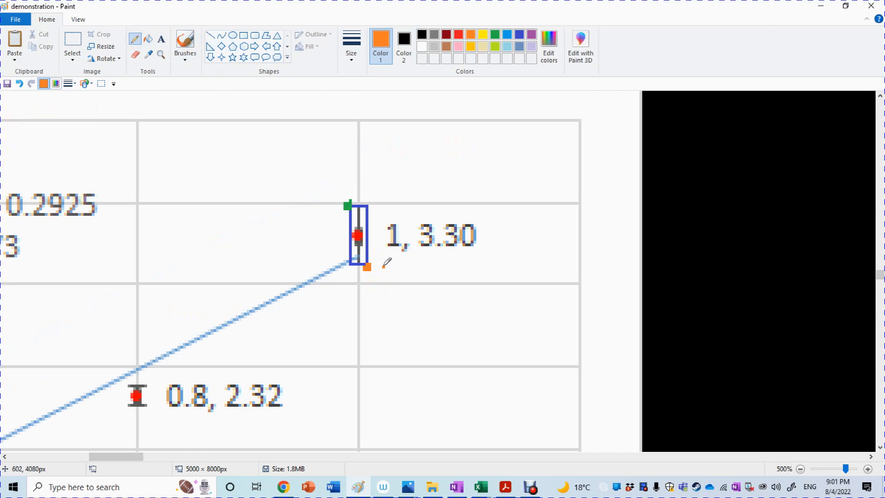
pyautogui.moveTo(384, 266); pyautogui.dragTo(384, 294)
pyautogui.moveTo(534, 262); pyautogui.dragTo(527, 289)
pyautogui.moveTo(469, 291); pyautogui.dragTo(463, 303)
pyautogui.moveTo(393, 275); pyautogui.dragTo(393, 287)
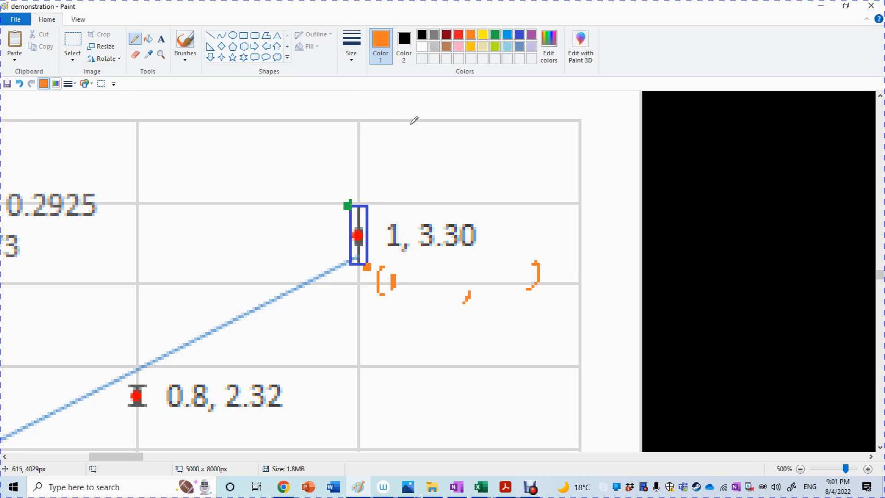
# Step: Handwrite ΔS = 0.002 in orange above the last data point and add +0.002 after the 1 in the orange coordinates
pyautogui.moveTo(405, 109)
pyautogui.mouseDown()
pyautogui.moveTo(393, 123)
pyautogui.moveTo(413, 131)
pyautogui.moveTo(456, 117)
pyautogui.mouseUp()
pyautogui.moveTo(439, 125); pyautogui.dragTo(521, 124)
pyautogui.click(491, 124)
pyautogui.moveTo(535, 107); pyautogui.dragTo(538, 121)
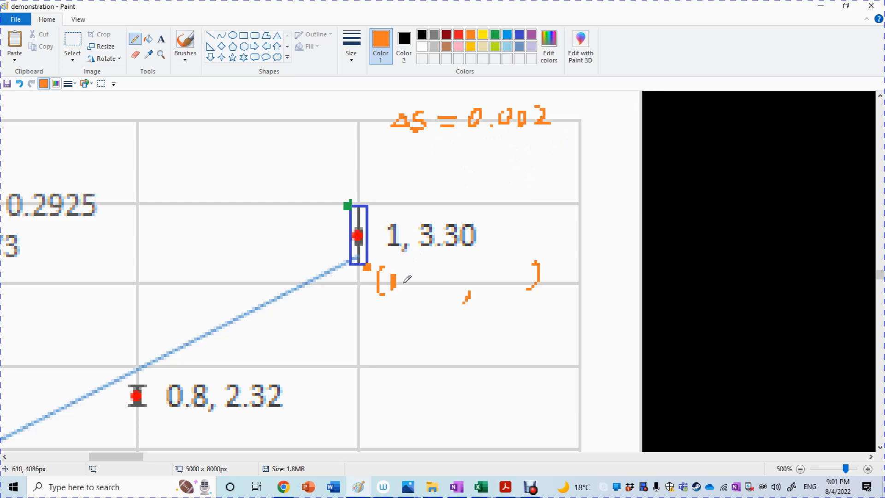
pyautogui.moveTo(409, 277); pyautogui.dragTo(460, 285)
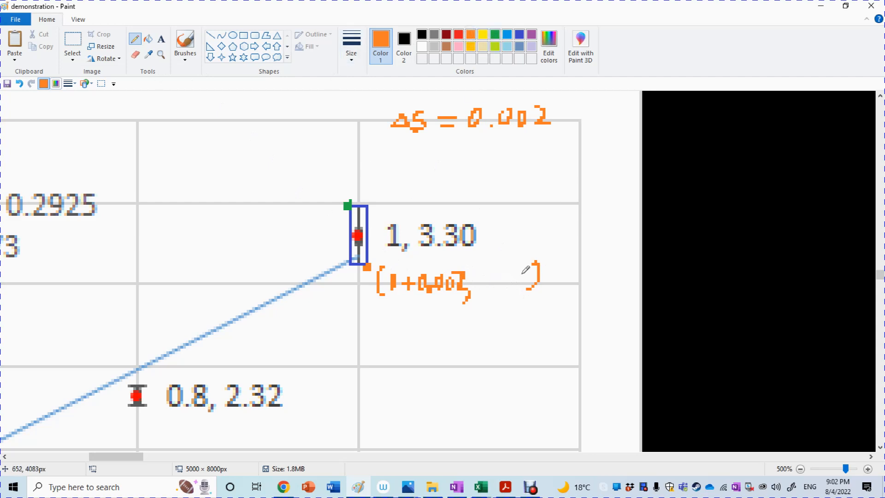
# Step: Erase the closing bracket of the orange coordinates, using white as the background colour
pyautogui.click(135, 54)
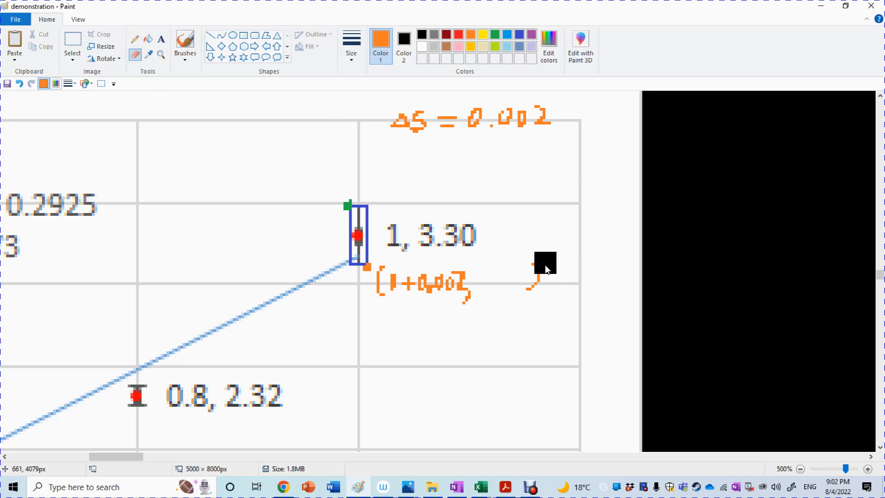
pyautogui.click(404, 46)
pyautogui.click(422, 46)
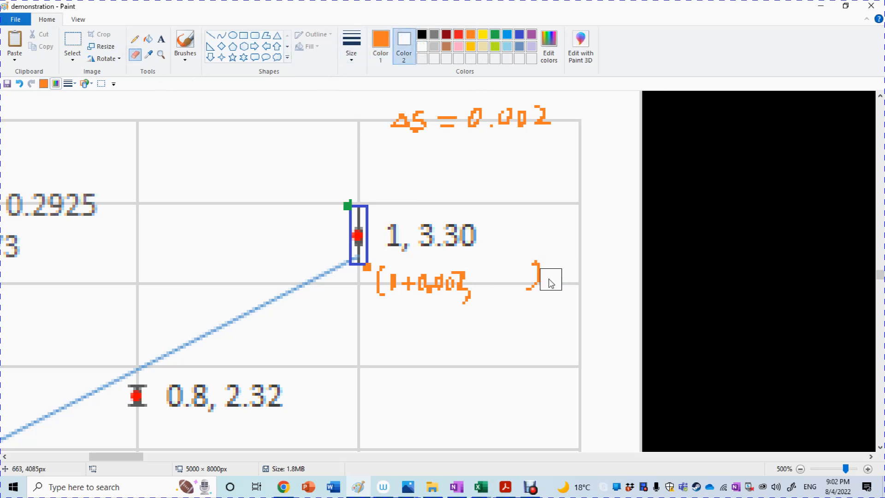
pyautogui.moveTo(550, 279)
pyautogui.mouseDown()
pyautogui.moveTo(539, 259)
pyautogui.moveTo(529, 283)
pyautogui.mouseUp()
# Step: Handwrite 3.30 − in orange with the pencil after the comma of the last point's coordinates
pyautogui.click(185, 41)
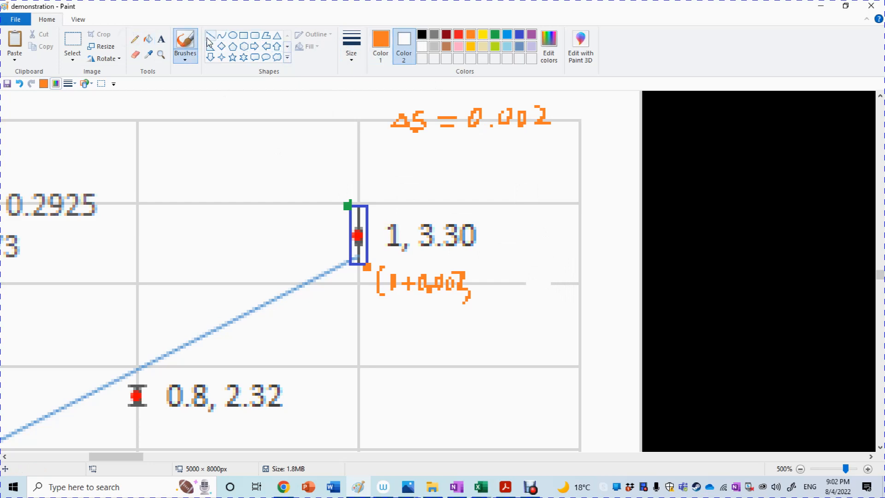
pyautogui.click(134, 39)
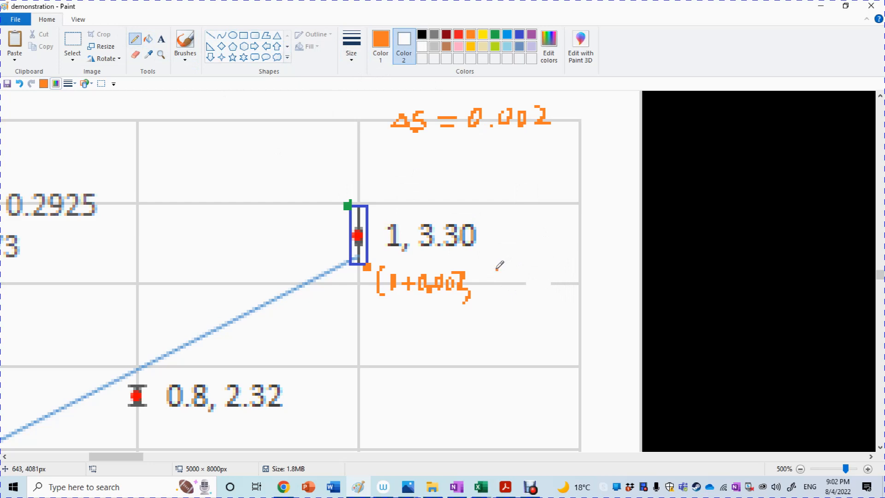
pyautogui.moveTo(494, 268)
pyautogui.mouseDown()
pyautogui.moveTo(494, 283)
pyautogui.moveTo(520, 284)
pyautogui.moveTo(545, 271)
pyautogui.moveTo(538, 269)
pyautogui.moveTo(557, 277)
pyautogui.mouseUp()
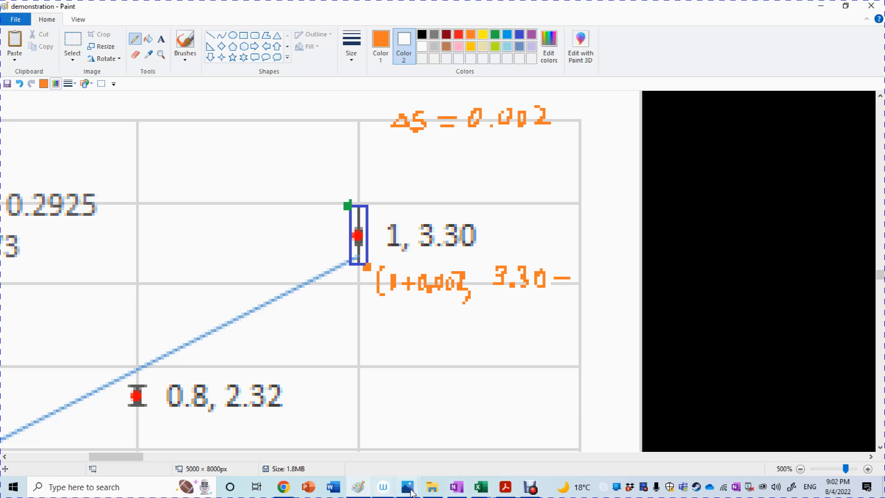
# Step: Look up the last point's t² uncertainty in the Demonstration for FIA2 Excel workbook, and complete the orange coordinates in Paint with 0.18 and a closing bracket
pyautogui.moveTo(483, 487)
pyautogui.click(518, 462)
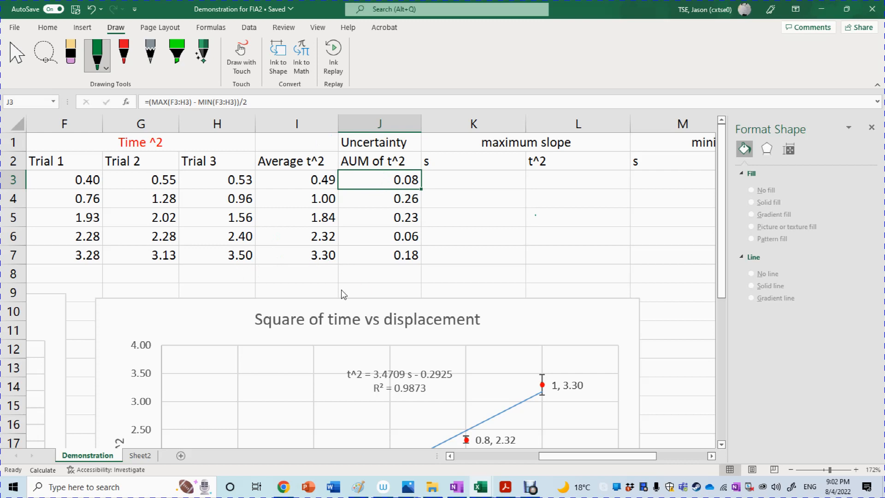
pyautogui.click(315, 261)
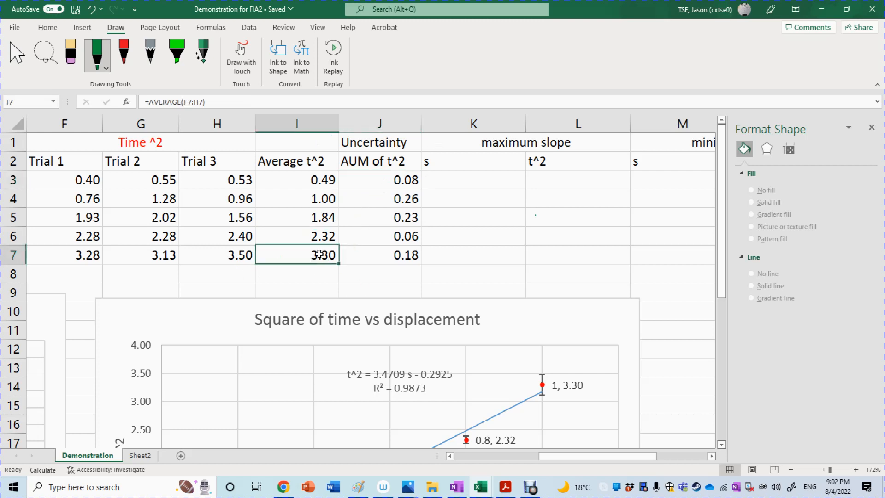
pyautogui.press('Right')
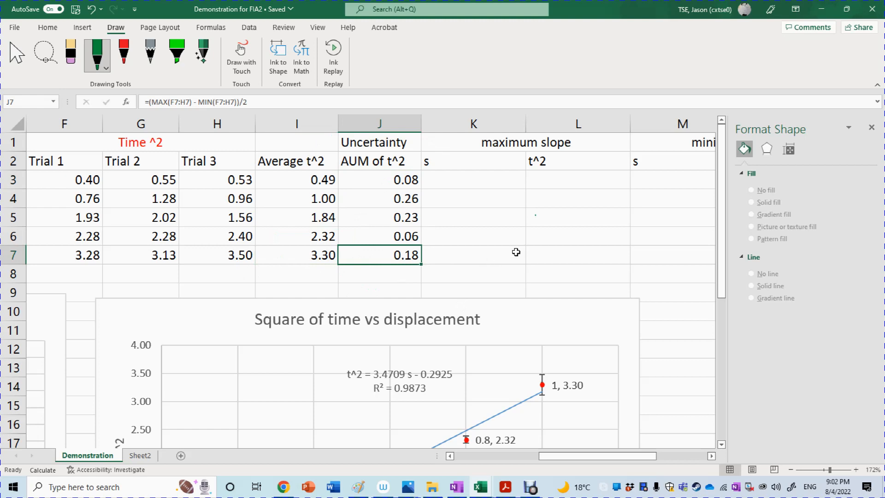
pyautogui.click(821, 9)
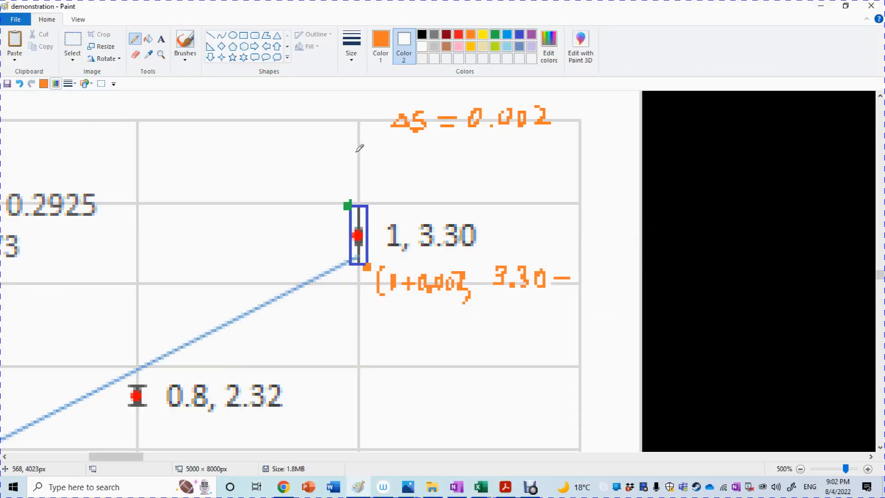
pyautogui.moveTo(582, 271)
pyautogui.mouseDown()
pyautogui.moveTo(594, 283)
pyautogui.moveTo(625, 281)
pyautogui.mouseUp()
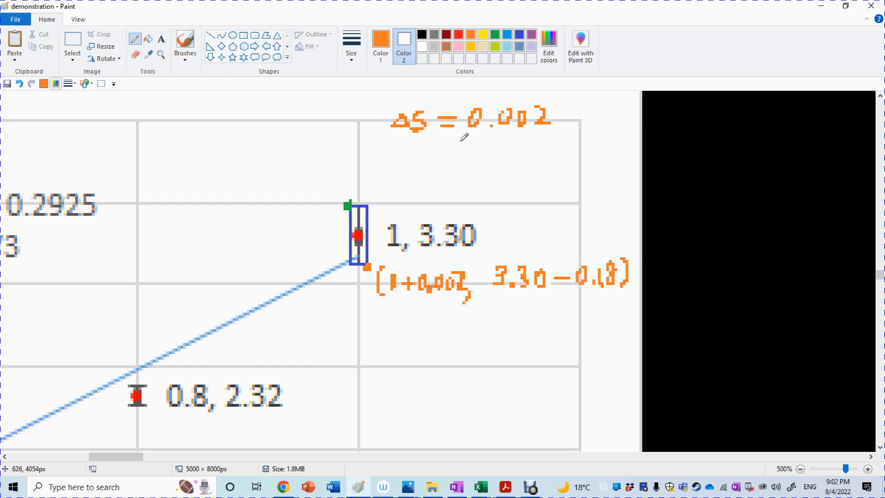
pyautogui.click(494, 35)
pyautogui.moveTo(177, 179); pyautogui.dragTo(175, 200)
pyautogui.click(421, 34)
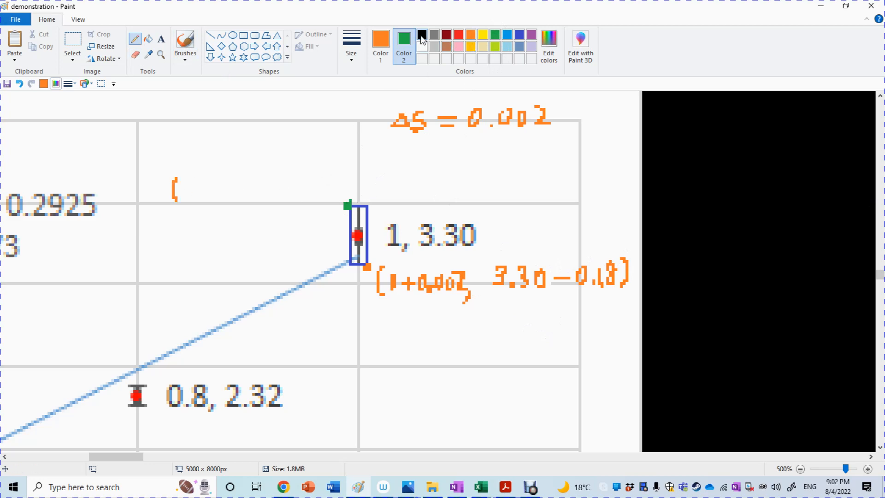
pyautogui.hotkey('ctrl', 'z')
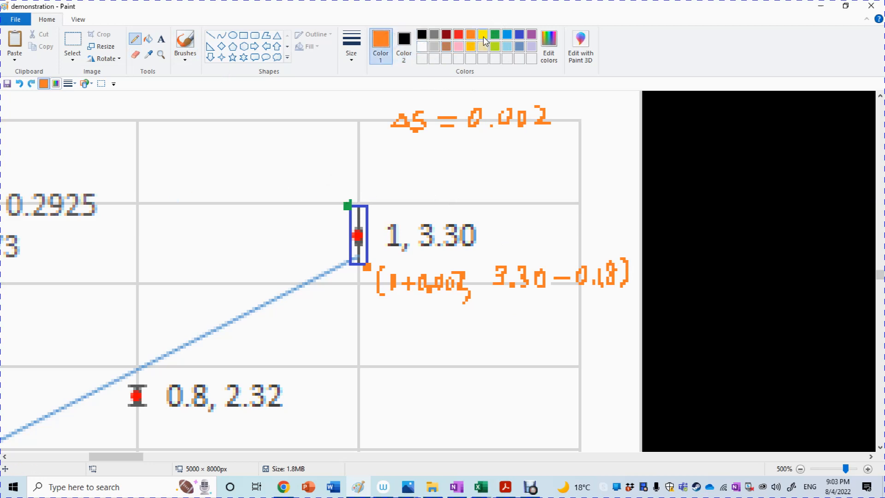
# Step: Handwrite green coordinate brackets with a comma above the last rectangle's upper-left corner and fill in 1 − 0.002 as the first value
pyautogui.click(494, 35)
pyautogui.moveTo(189, 179); pyautogui.dragTo(188, 204)
pyautogui.moveTo(353, 167); pyautogui.dragTo(355, 191)
pyautogui.moveTo(280, 198); pyautogui.dragTo(278, 208)
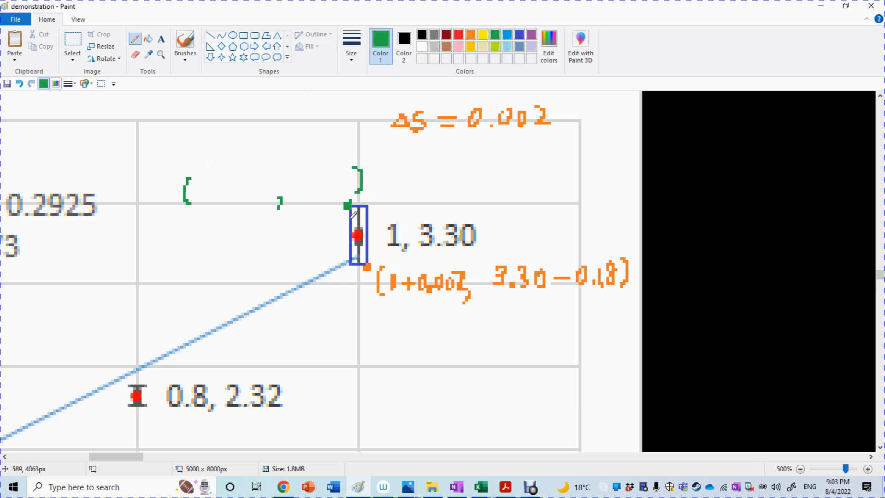
pyautogui.moveTo(198, 182); pyautogui.dragTo(199, 196)
pyautogui.moveTo(209, 191)
pyautogui.mouseDown()
pyautogui.moveTo(245, 196)
pyautogui.moveTo(265, 186)
pyautogui.moveTo(270, 201)
pyautogui.mouseUp()
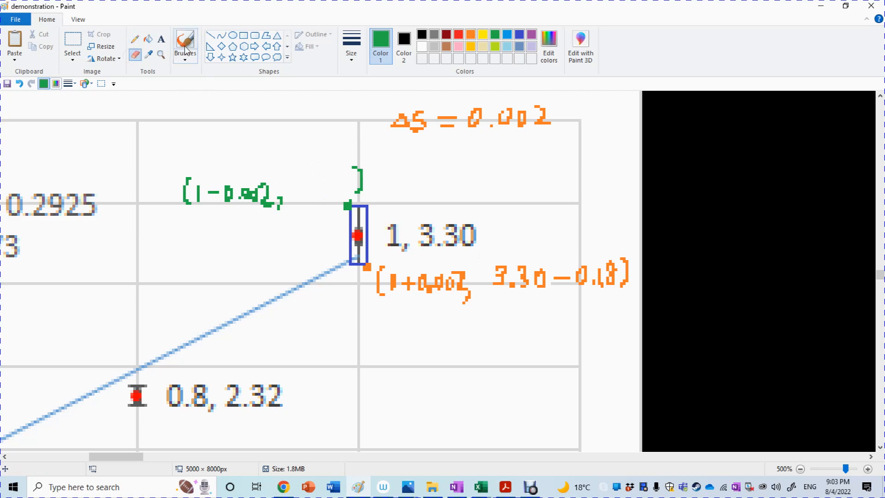
# Step: Handwrite 3.30 + 0.18 in green with the pencil as the second value of the last point's green coordinates
pyautogui.click(135, 55)
pyautogui.click(134, 39)
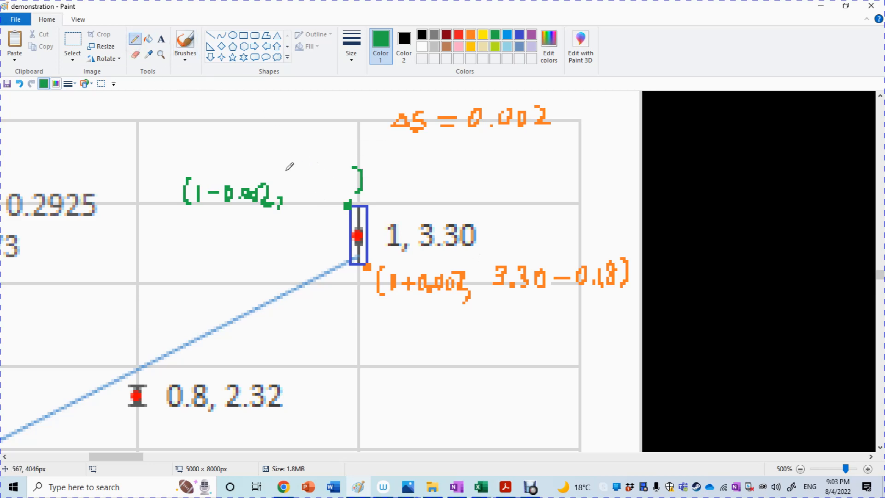
pyautogui.moveTo(286, 171)
pyautogui.mouseDown()
pyautogui.moveTo(287, 185)
pyautogui.moveTo(341, 170)
pyautogui.mouseUp()
pyautogui.click(303, 184)
pyautogui.moveTo(352, 151)
pyautogui.mouseDown()
pyautogui.moveTo(350, 158)
pyautogui.moveTo(376, 165)
pyautogui.mouseUp()
pyautogui.click(366, 160)
pyautogui.moveTo(390, 145)
pyautogui.mouseDown()
pyautogui.moveTo(384, 155)
pyautogui.moveTo(387, 144)
pyautogui.mouseUp()
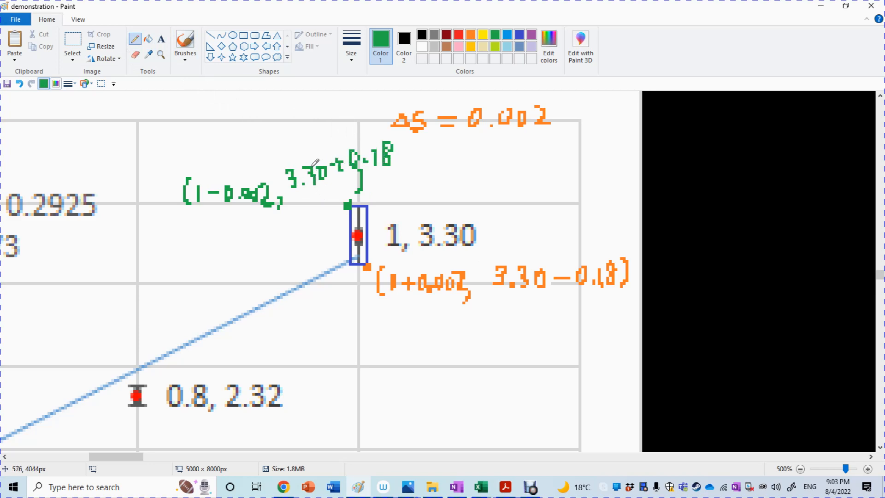
pyautogui.moveTo(316, 168)
pyautogui.mouseDown()
pyautogui.moveTo(314, 183)
pyautogui.moveTo(328, 182)
pyautogui.mouseUp()
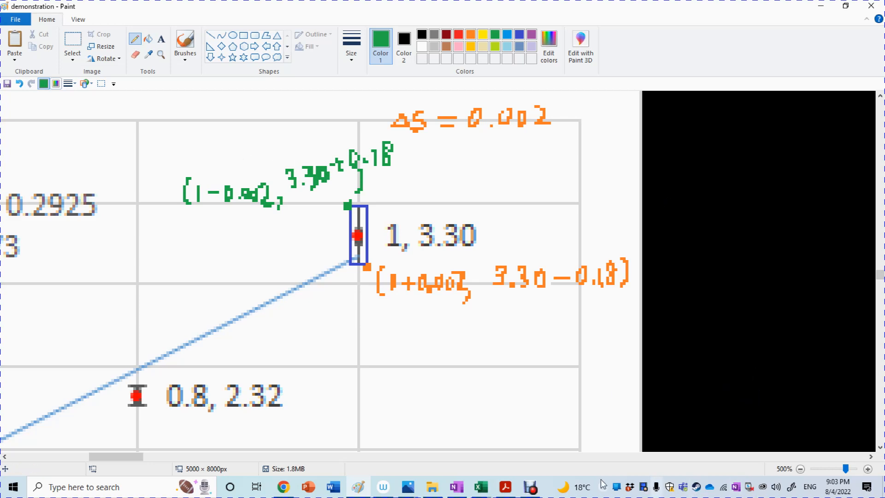
# Step: Switch to the Demonstration for FIA2 workbook in Excel and enter =A3+0.002 in K3 as the first maximum-slope displacement
pyautogui.moveTo(529, 489)
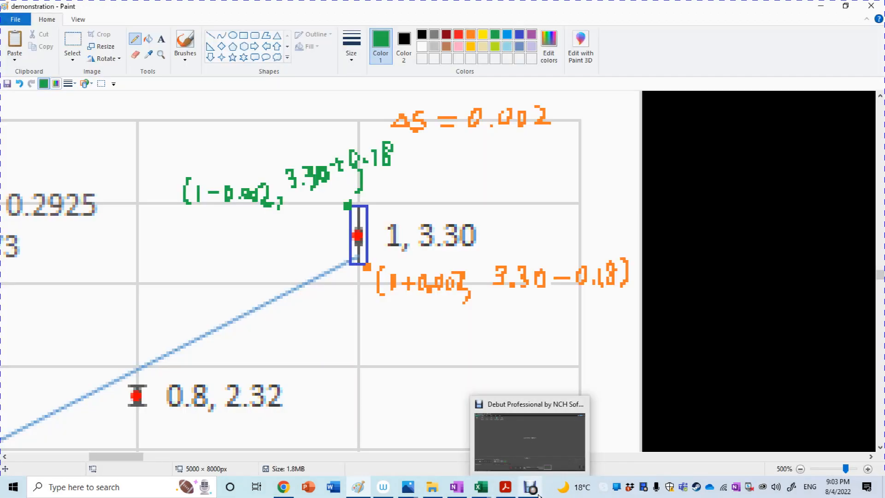
pyautogui.moveTo(481, 488)
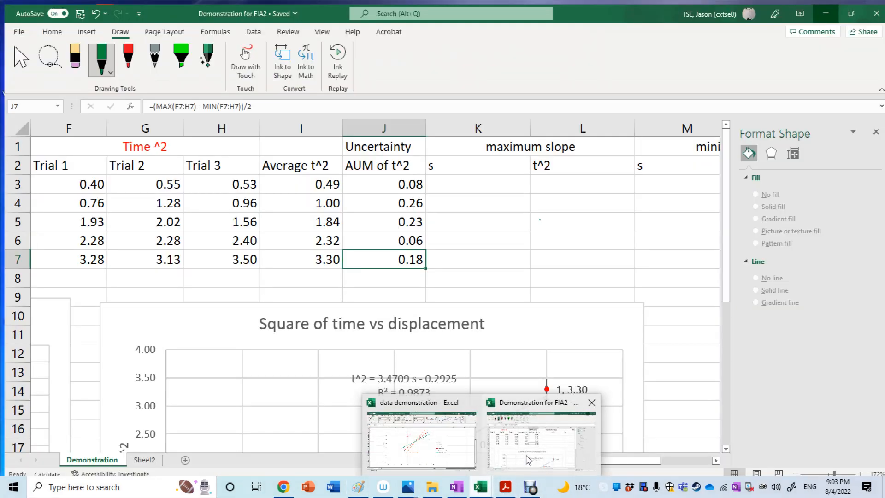
pyautogui.click(528, 459)
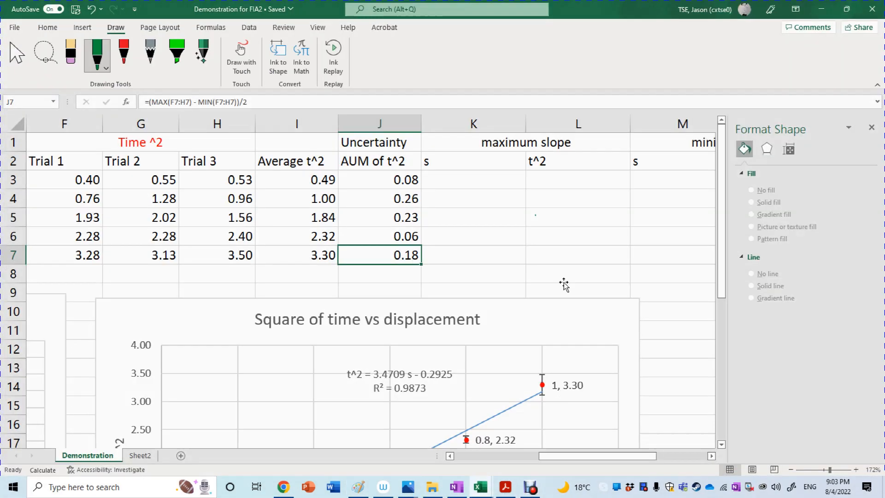
pyautogui.click(550, 199)
pyautogui.click(459, 172)
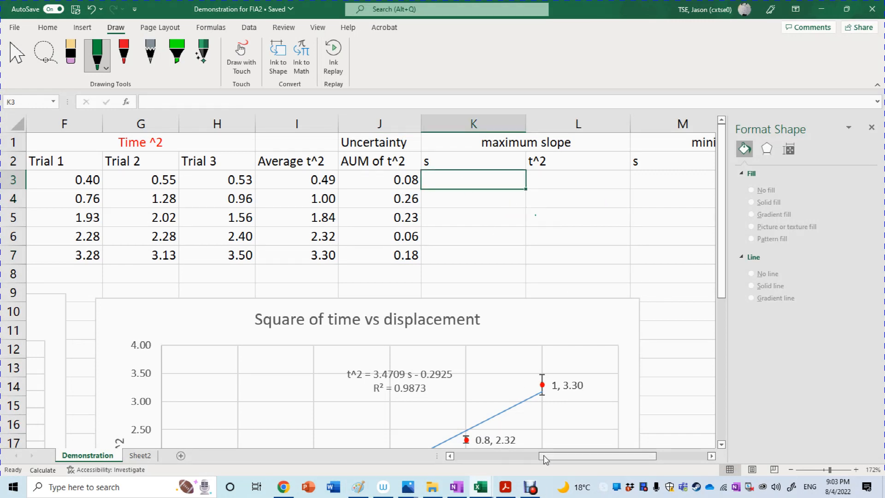
pyautogui.moveTo(543, 454)
pyautogui.mouseDown()
pyautogui.moveTo(576, 457)
pyautogui.moveTo(484, 456)
pyautogui.moveTo(562, 457)
pyautogui.moveTo(486, 456)
pyautogui.moveTo(545, 457)
pyautogui.mouseUp()
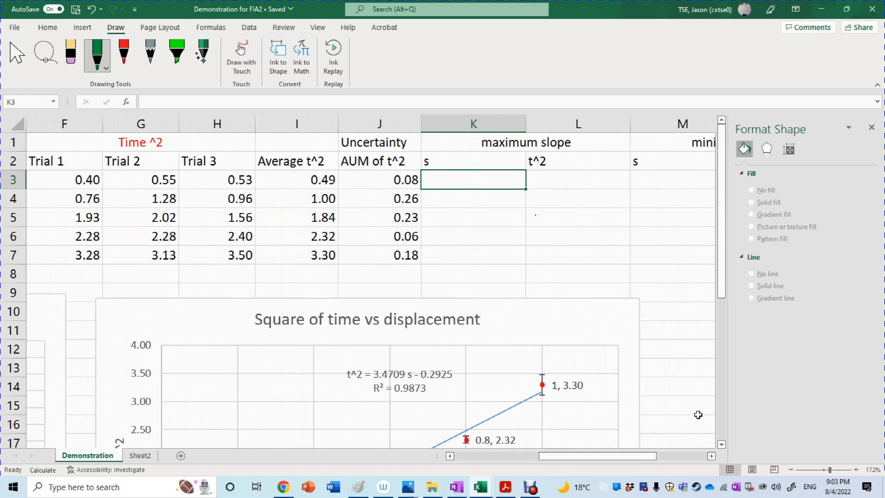
pyautogui.click(817, 469)
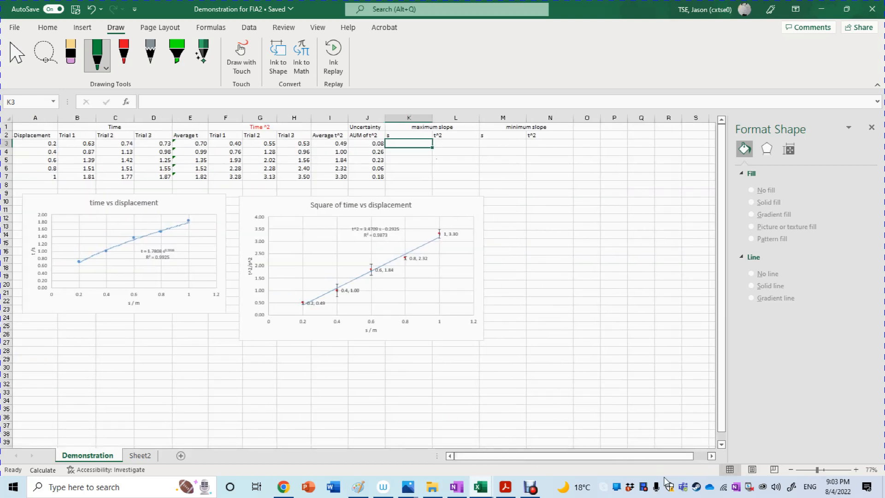
pyautogui.click(821, 469)
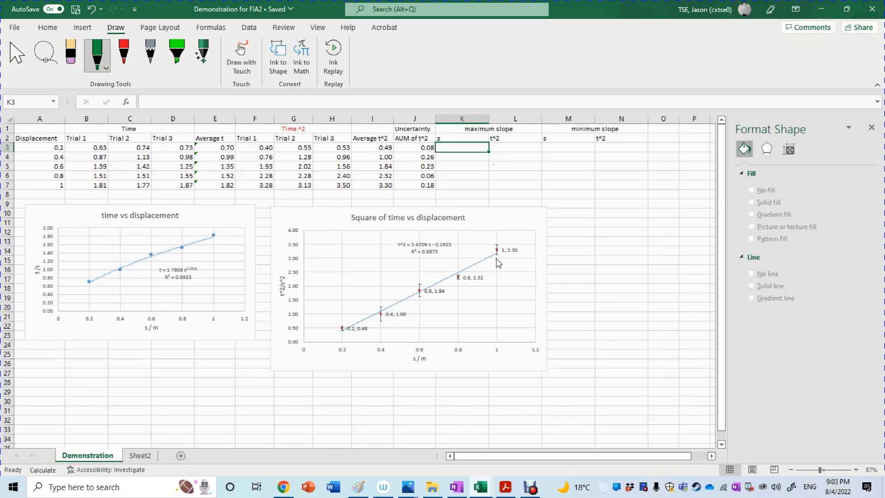
pyautogui.doubleClick(450, 149)
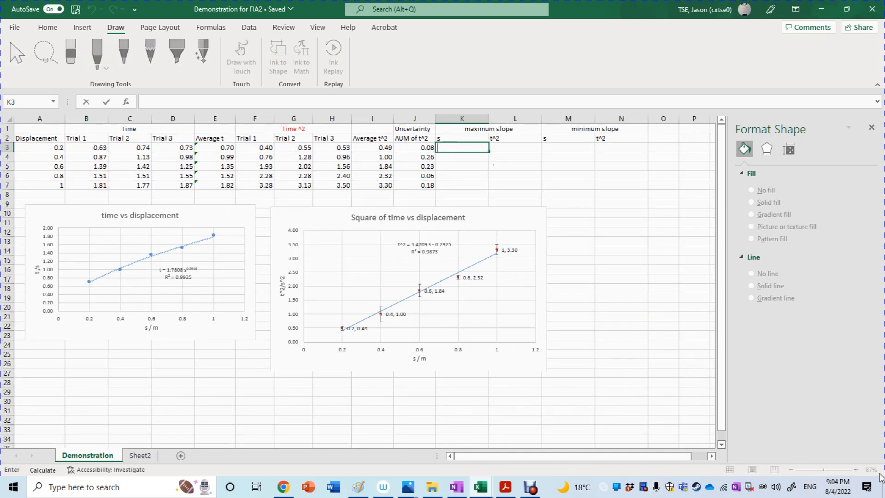
pyautogui.write('=')
pyautogui.click(62, 147)
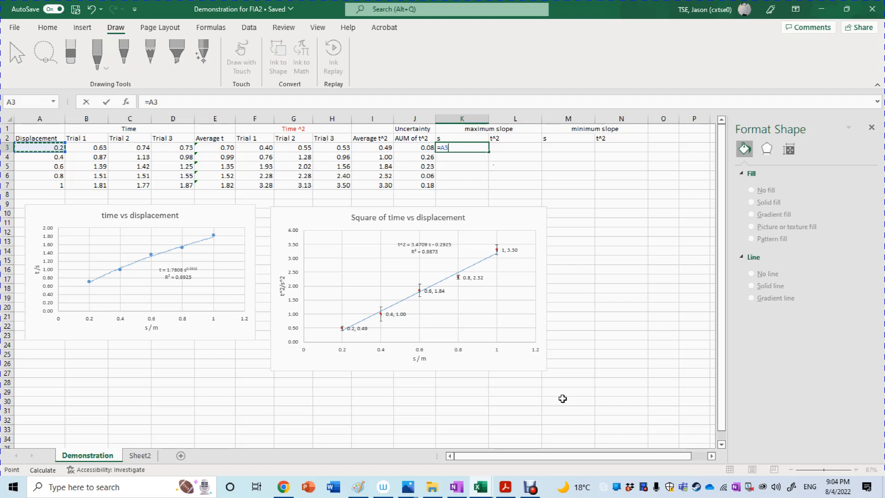
pyautogui.write('+0.002')
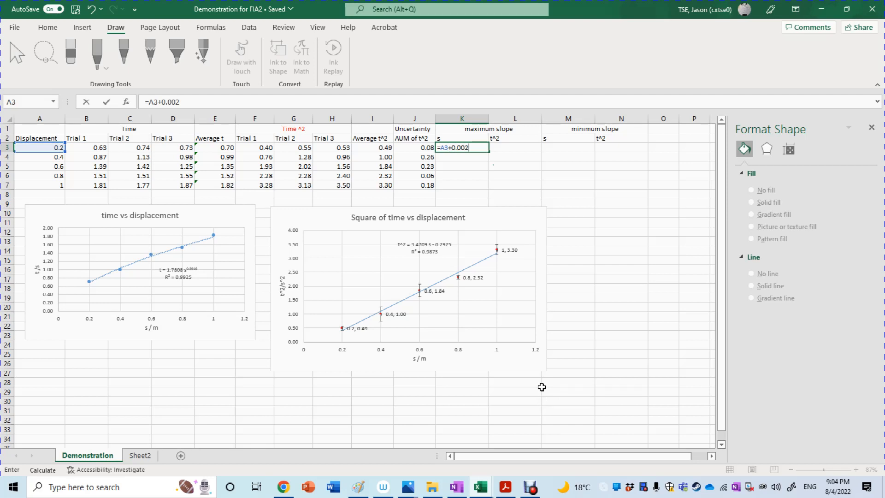
pyautogui.hotkey('ctrl', 'Return')
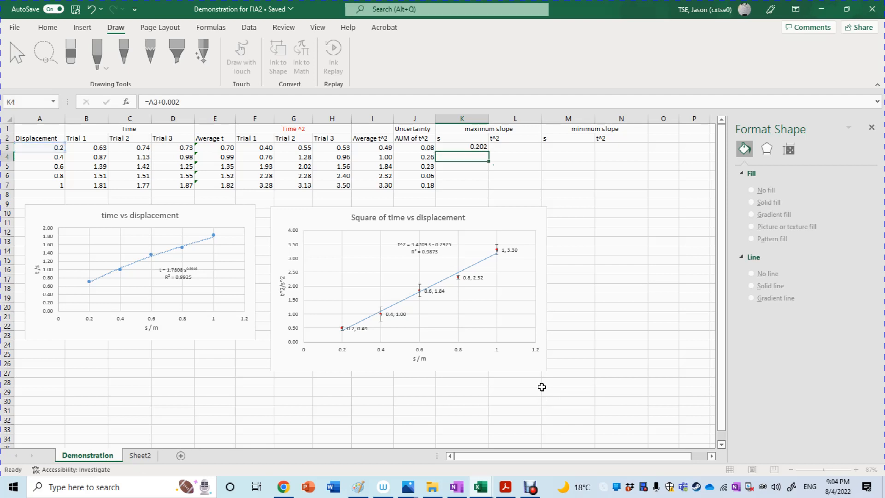
# Step: Enter the first maximum-slope t² value in L3 as the average minus its uncertainty, =I3-J3
pyautogui.press('Right')
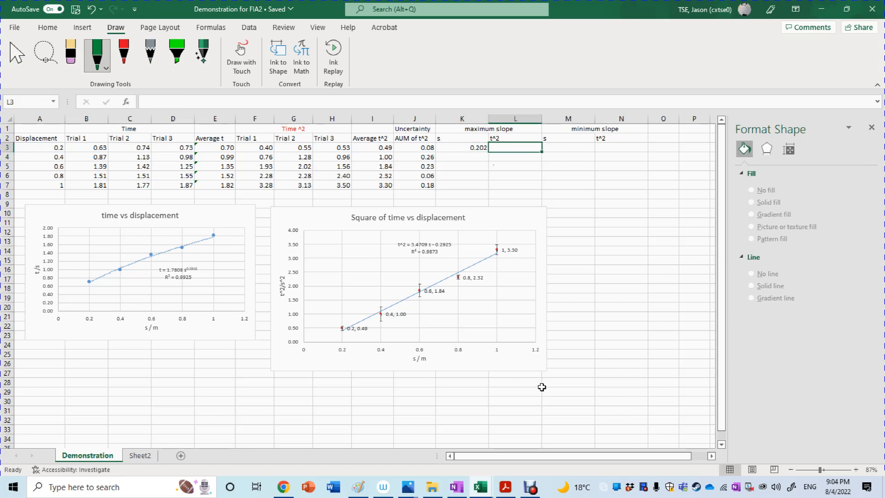
pyautogui.write('=')
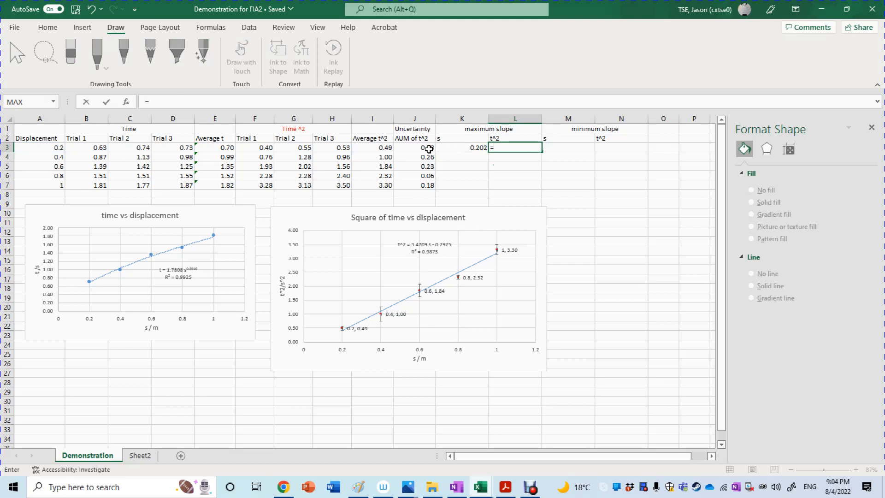
pyautogui.click(407, 148)
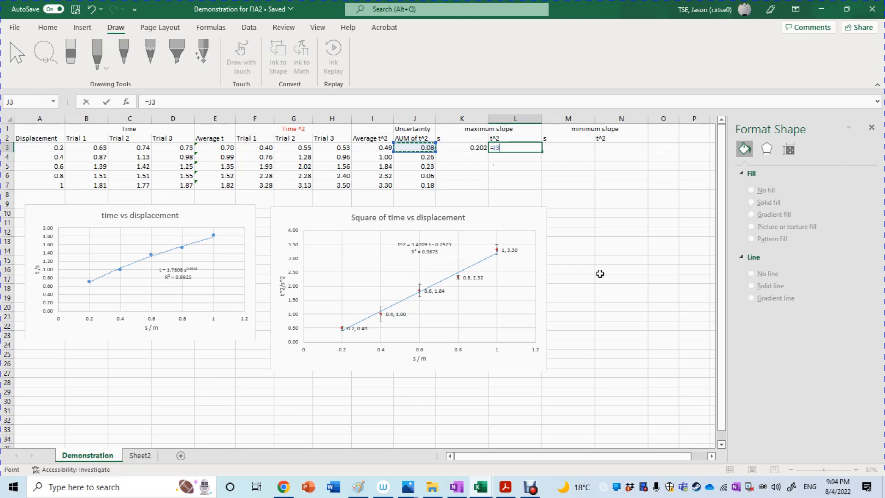
pyautogui.write('-')
pyautogui.press('BackSpace')
pyautogui.press('BackSpace')
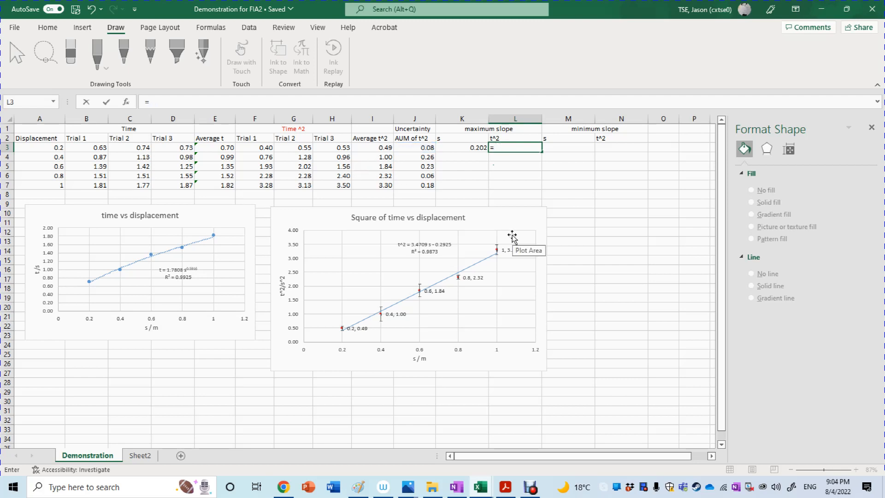
pyautogui.click(365, 149)
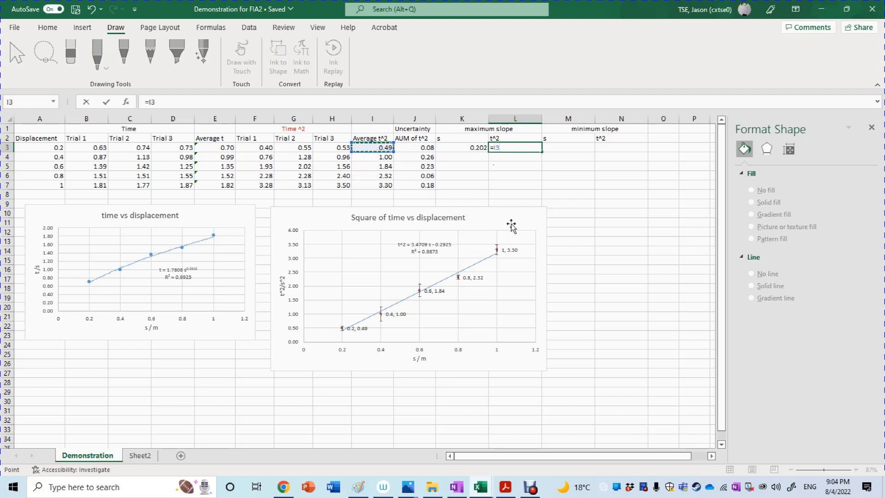
pyautogui.write('-')
pyautogui.click(416, 147)
pyautogui.press('Return')
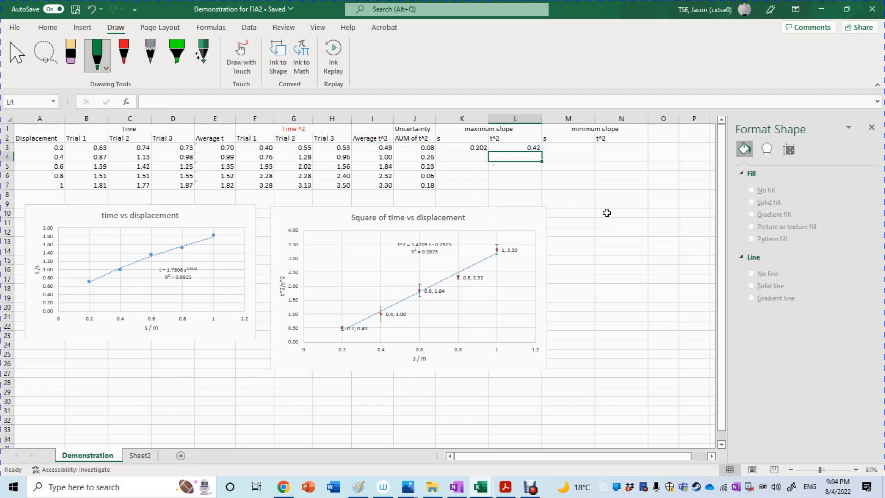
# Step: Enter =A7-0.002 in K7 as the last point's maximum-slope displacement
pyautogui.click(468, 183)
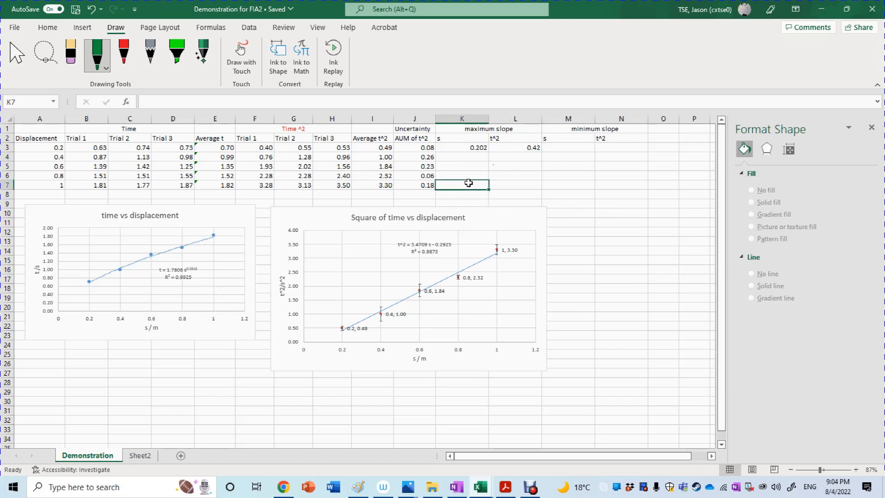
pyautogui.write('=')
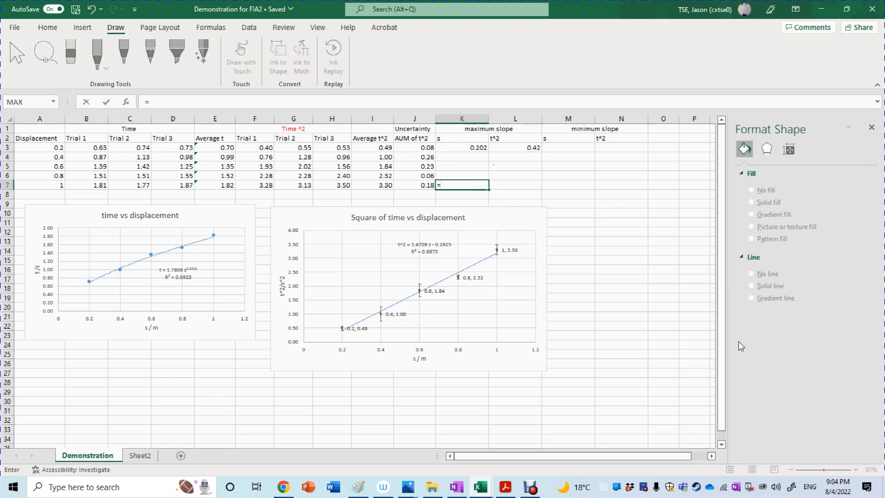
pyautogui.click(51, 185)
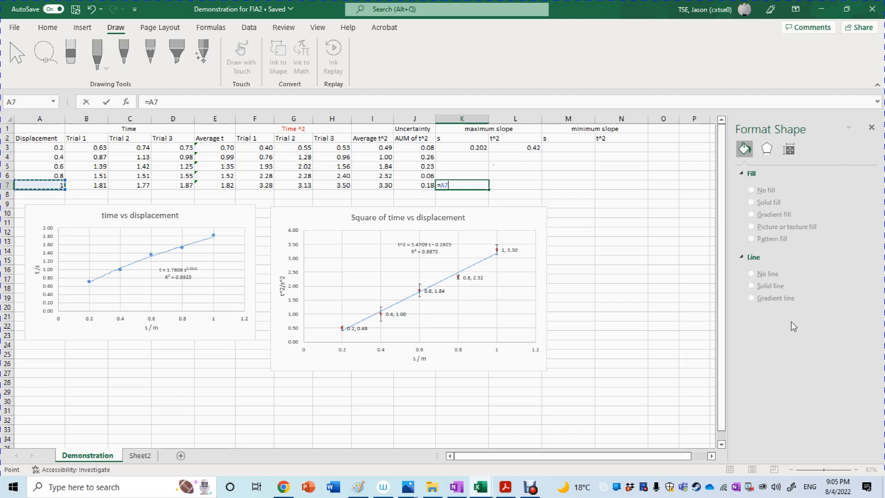
pyautogui.write('-0.002')
pyautogui.press('Tab')
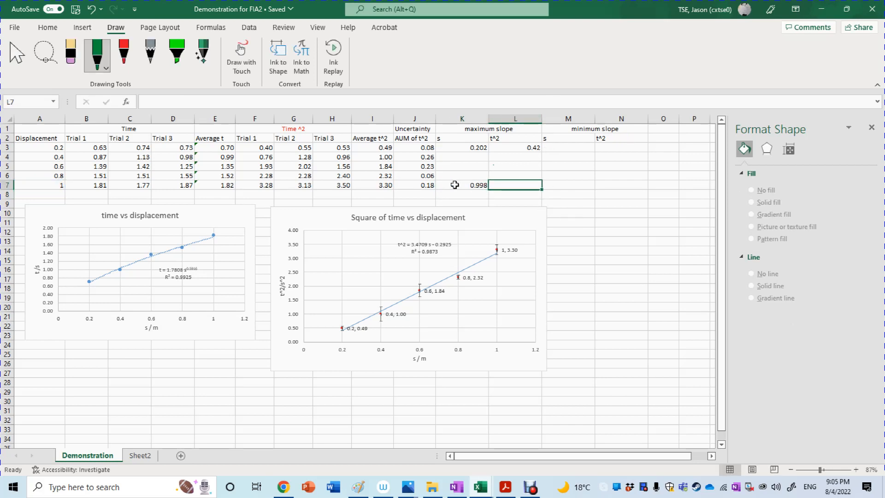
# Step: Enter =I7+J7 in L7 as the last point's maximum-slope t² value
pyautogui.write('=')
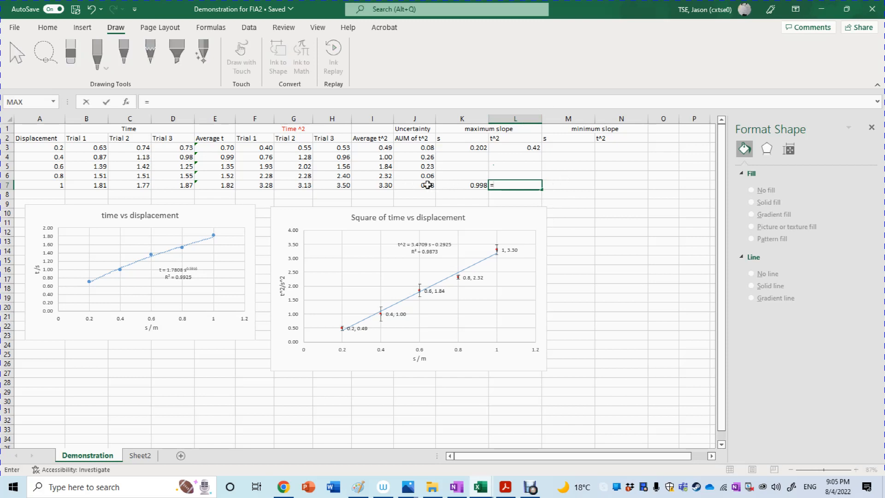
pyautogui.click(373, 185)
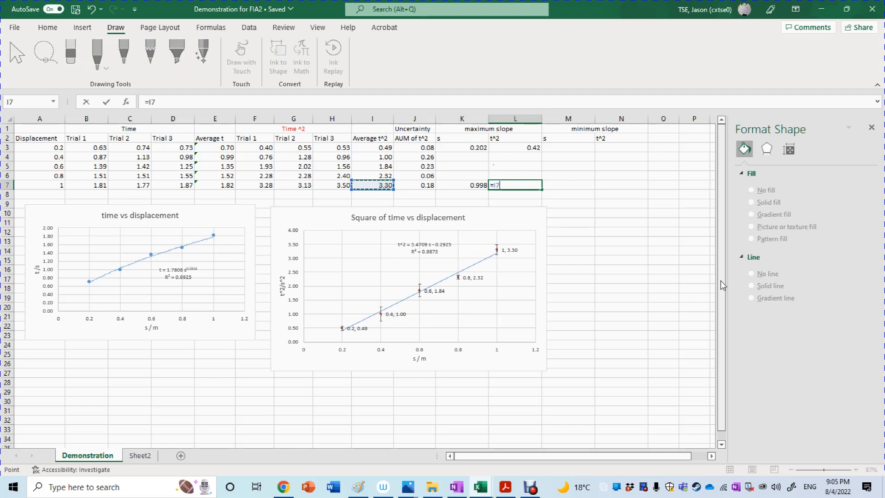
pyautogui.write('+')
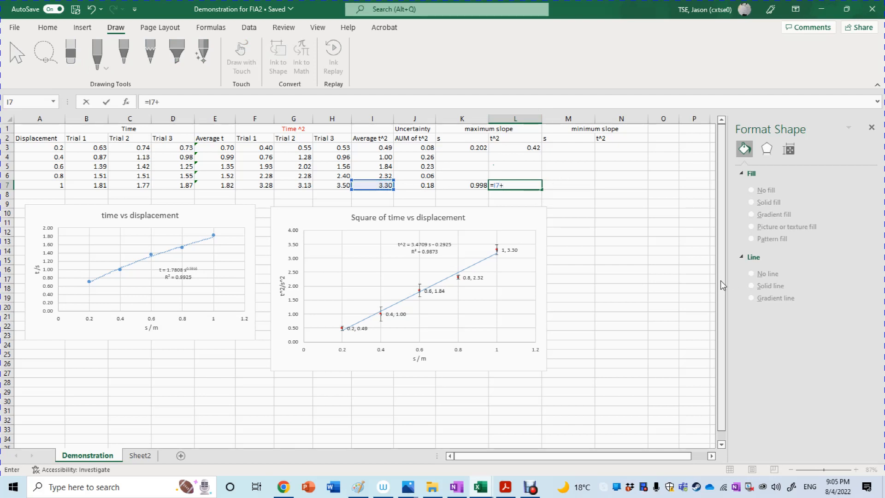
pyautogui.click(422, 187)
pyautogui.press('Return')
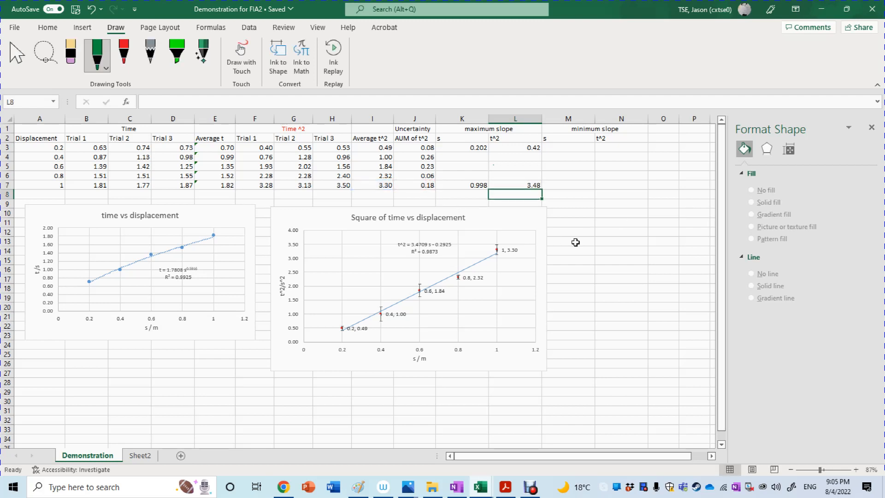
pyautogui.click(631, 201)
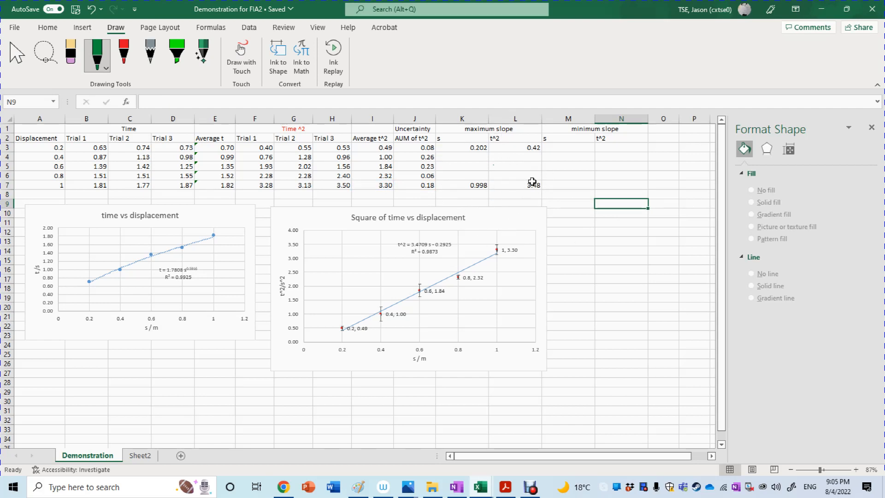
# Step: Enter =A3-0.002 in M3 as the first minimum-slope displacement
pyautogui.doubleClick(564, 146)
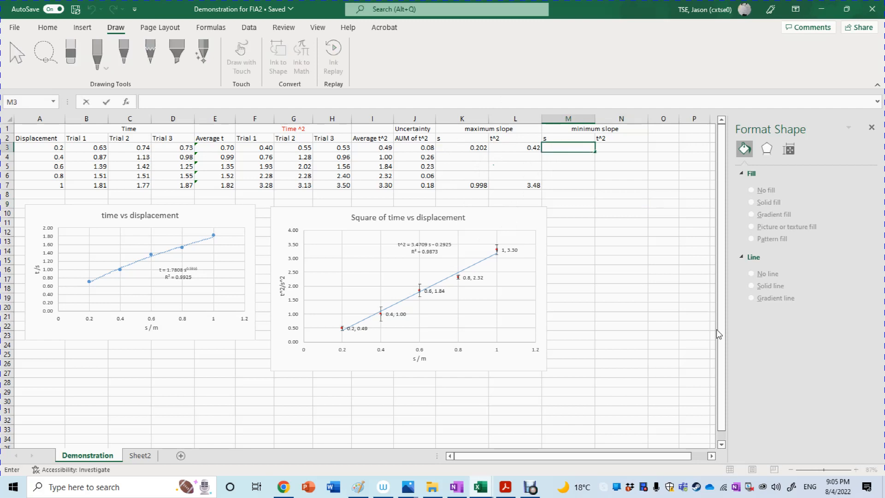
pyautogui.write('=')
pyautogui.click(55, 151)
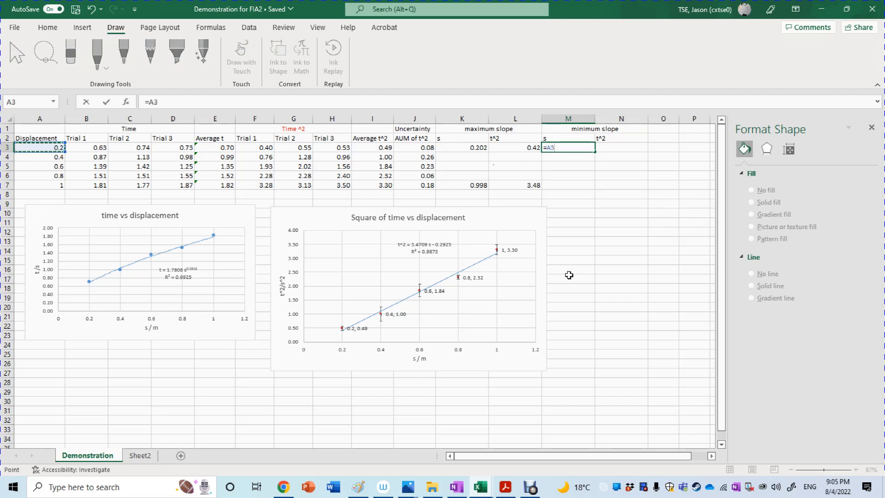
pyautogui.write('-0.00')
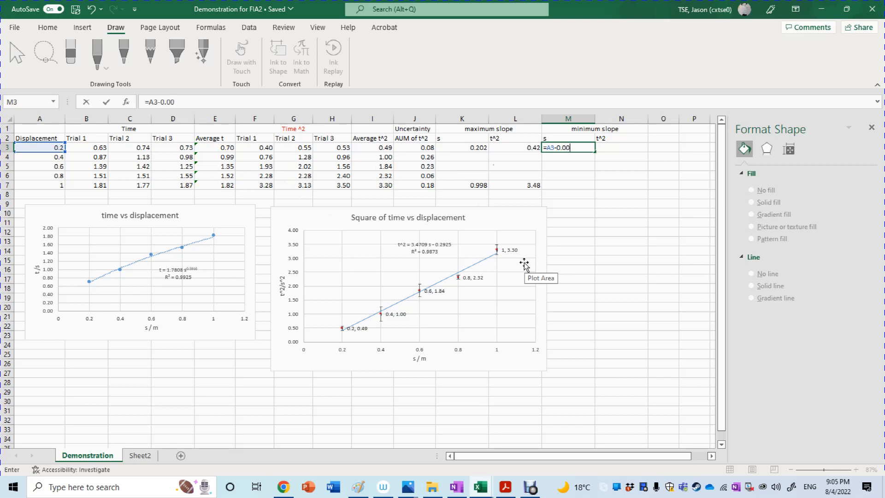
pyautogui.write('2')
pyautogui.press('Return')
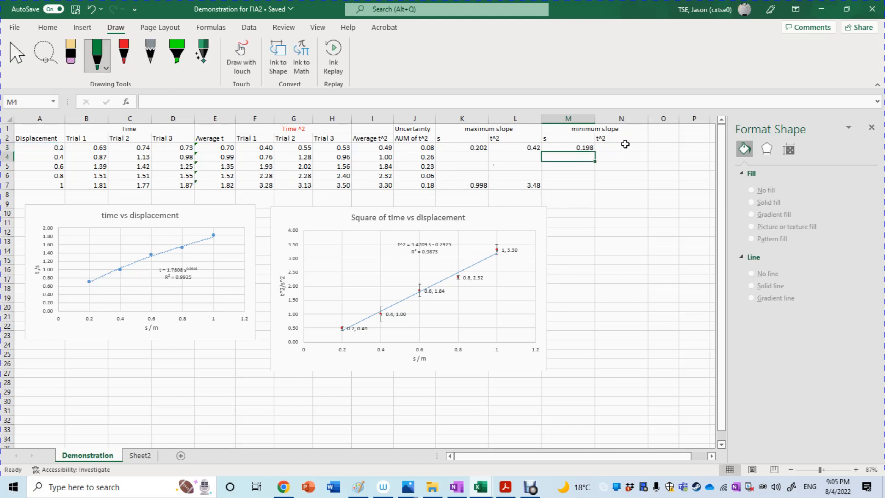
# Step: Enter the first minimum-slope t² value in N3 with the formula =I3-J3
pyautogui.click(626, 147)
pyautogui.write('=')
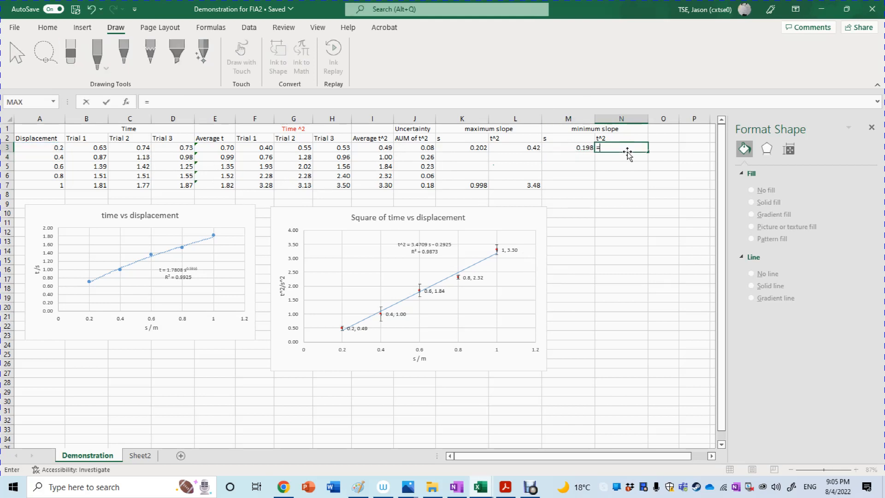
pyautogui.click(364, 146)
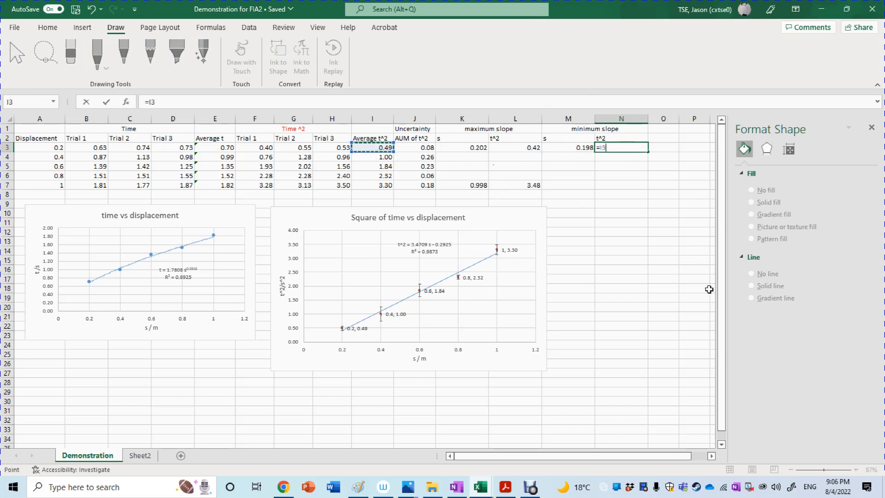
pyautogui.write('-')
pyautogui.click(425, 144)
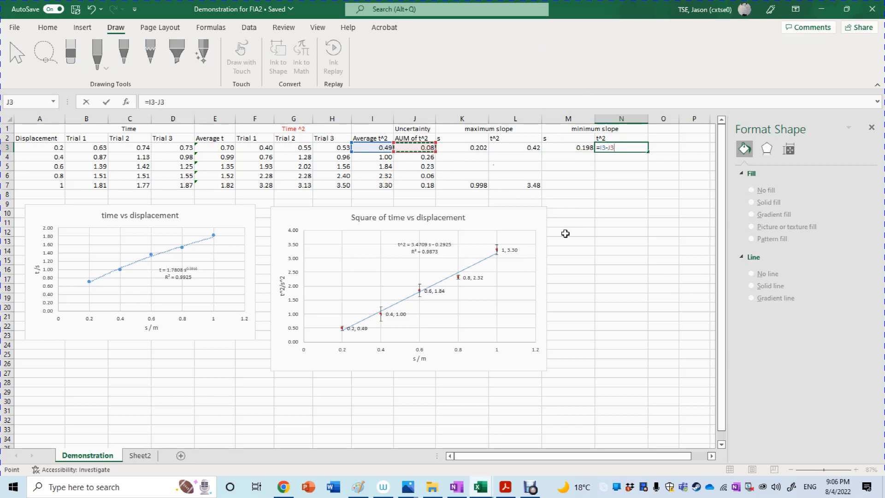
pyautogui.press('Return')
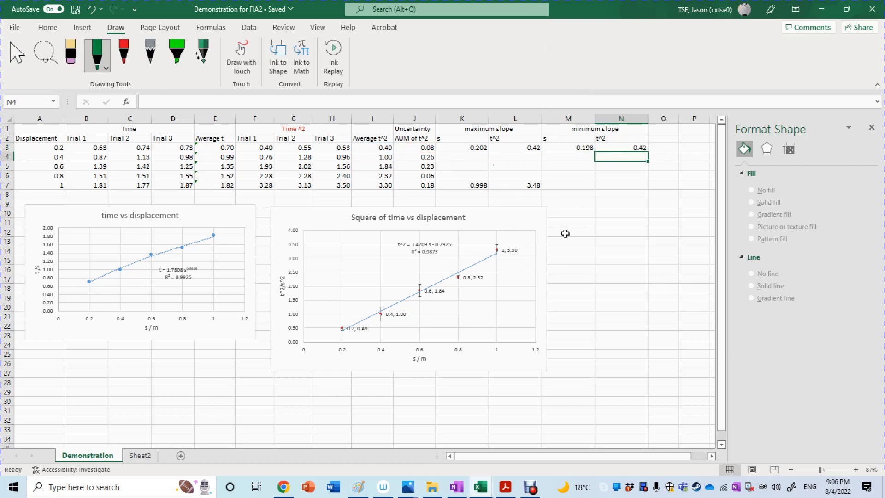
# Step: Enter =A7+0.002 in M7 as the last point's minimum-slope displacement
pyautogui.click(584, 186)
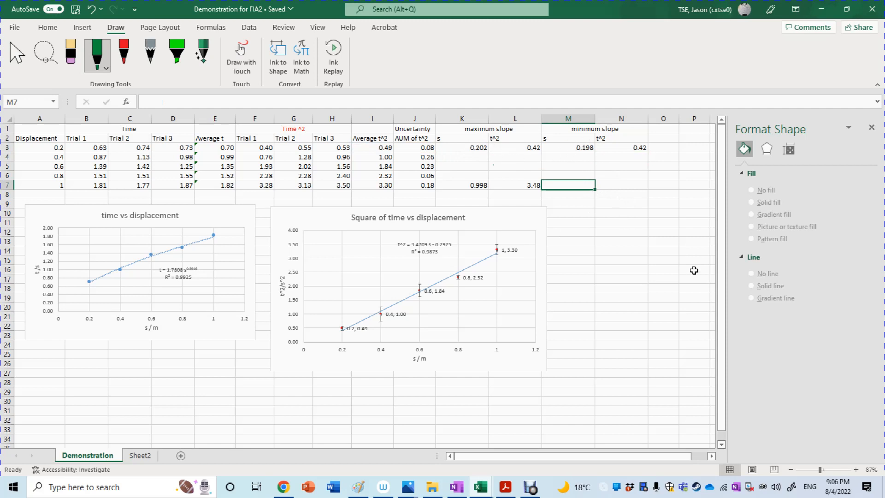
pyautogui.write('=')
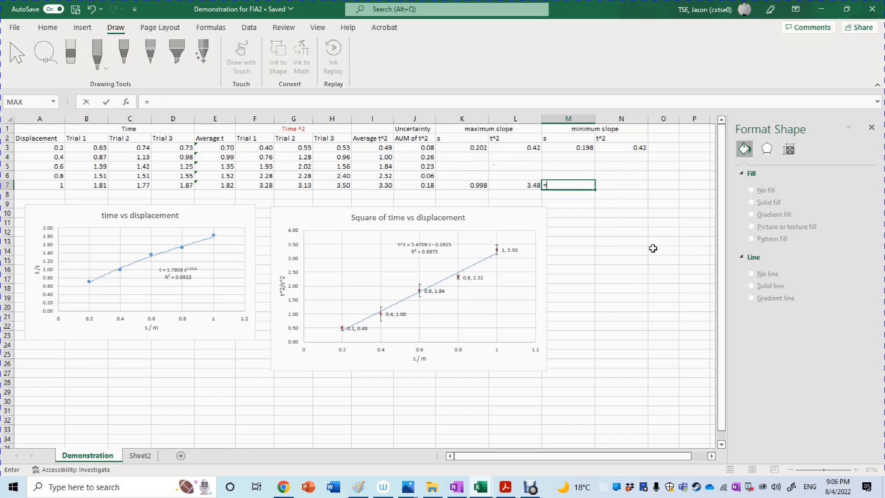
pyautogui.click(52, 186)
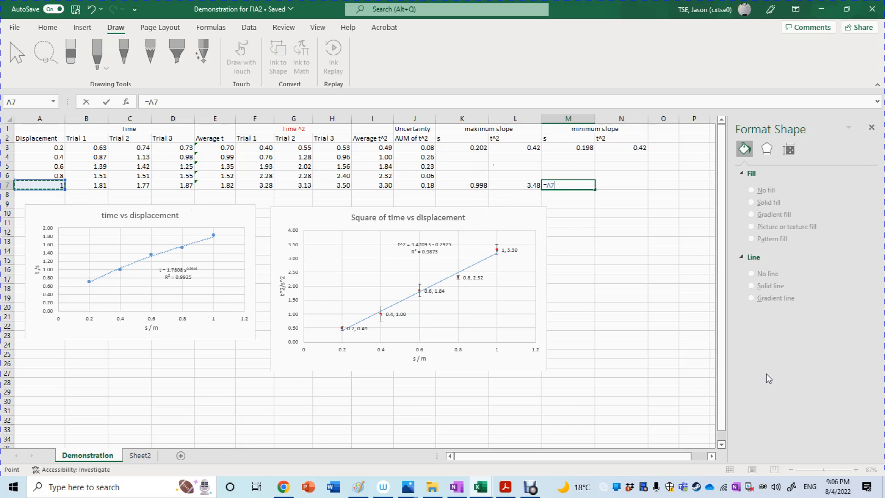
pyautogui.write('+0.002')
pyautogui.press('Return')
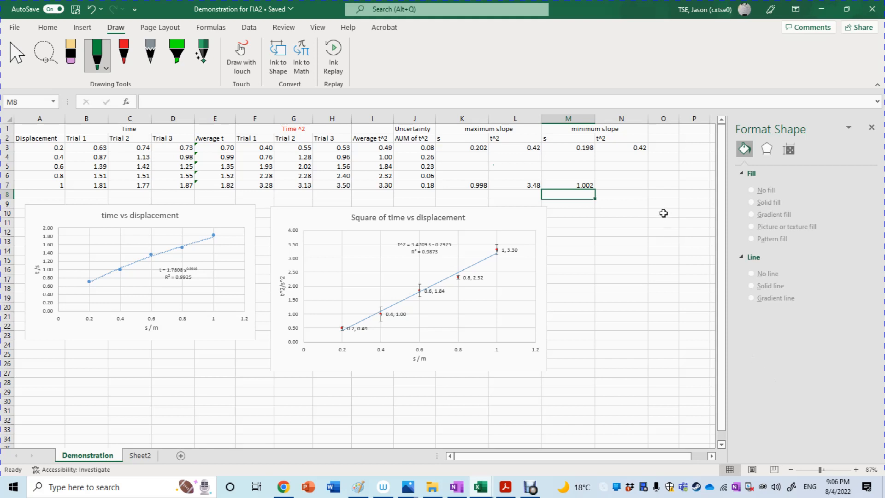
# Step: Enter =L7-J7 in N7 as the last point's minimum-slope t² value
pyautogui.doubleClick(605, 185)
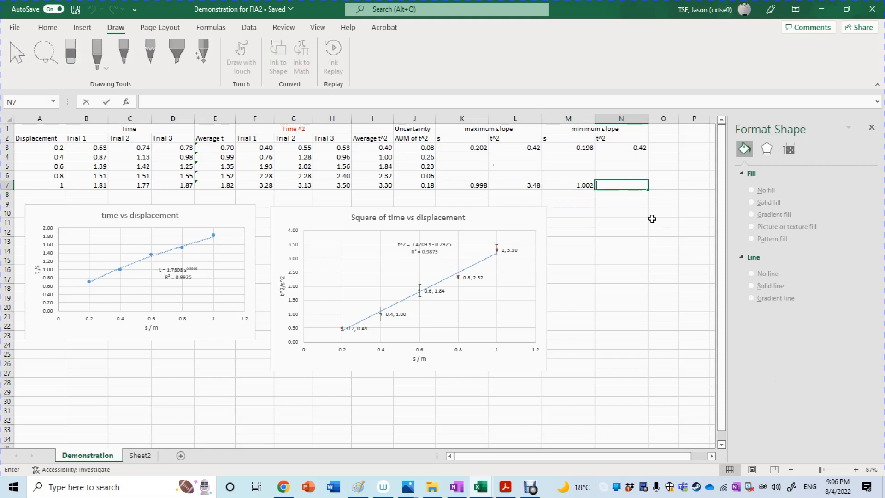
pyautogui.write('=')
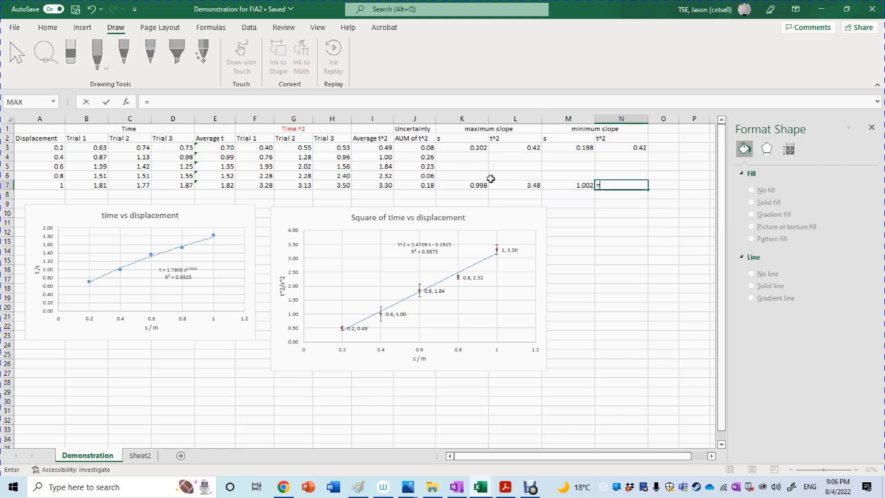
pyautogui.press('Left')
pyautogui.press('Left')
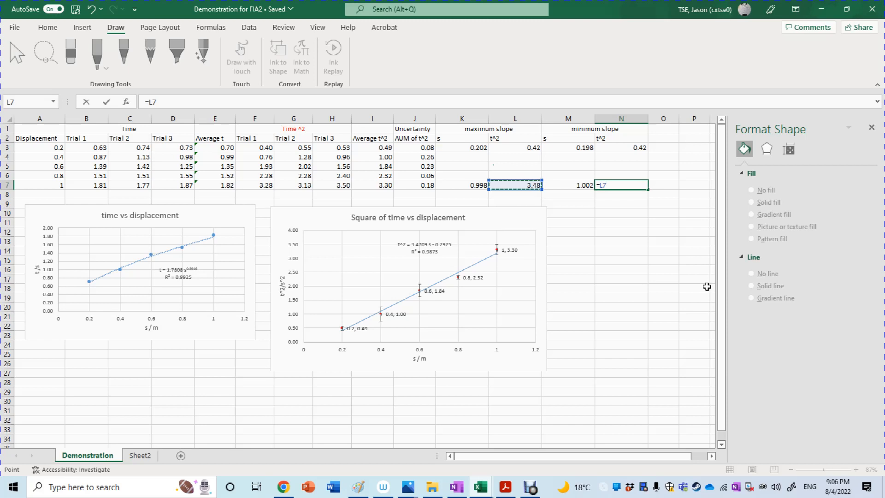
pyautogui.write('-')
pyautogui.click(416, 185)
pyautogui.press('Return')
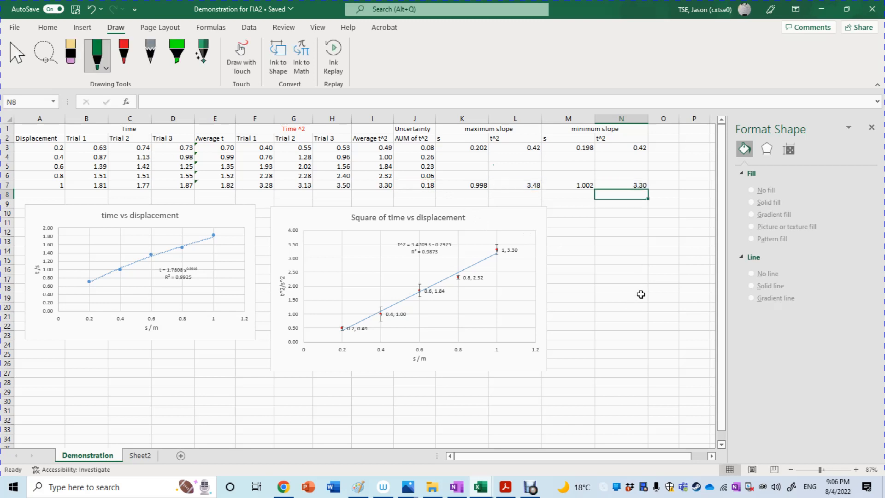
pyautogui.click(637, 287)
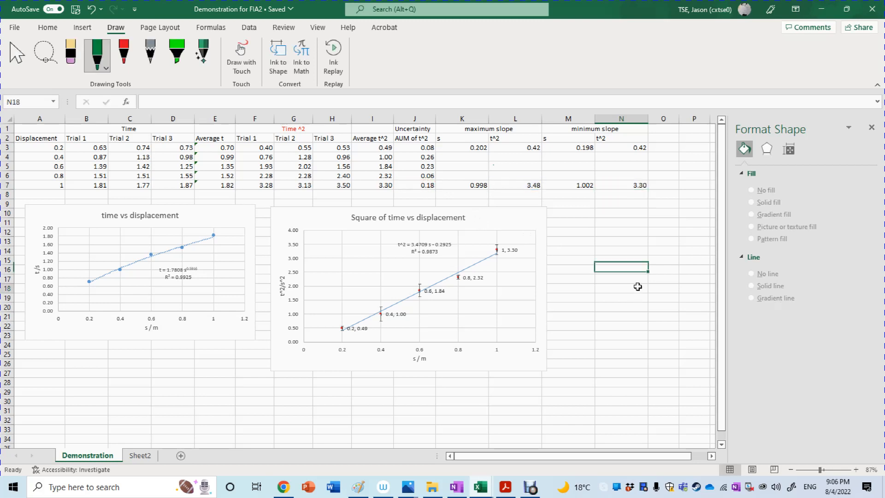
# Step: Change the formula in N7 to the average t² minus its uncertainty, =I7-J7
pyautogui.doubleClick(620, 183)
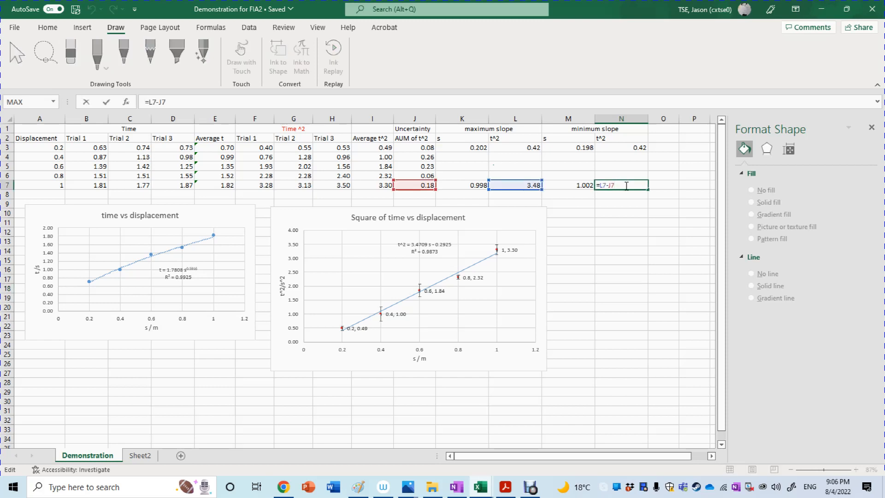
pyautogui.press('BackSpace')
pyautogui.press('BackSpace')
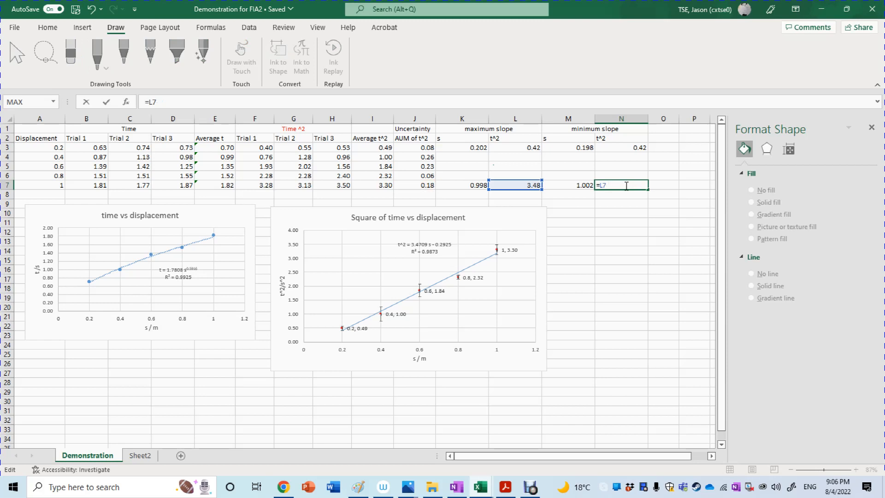
pyautogui.press('BackSpace')
pyautogui.press('BackSpace')
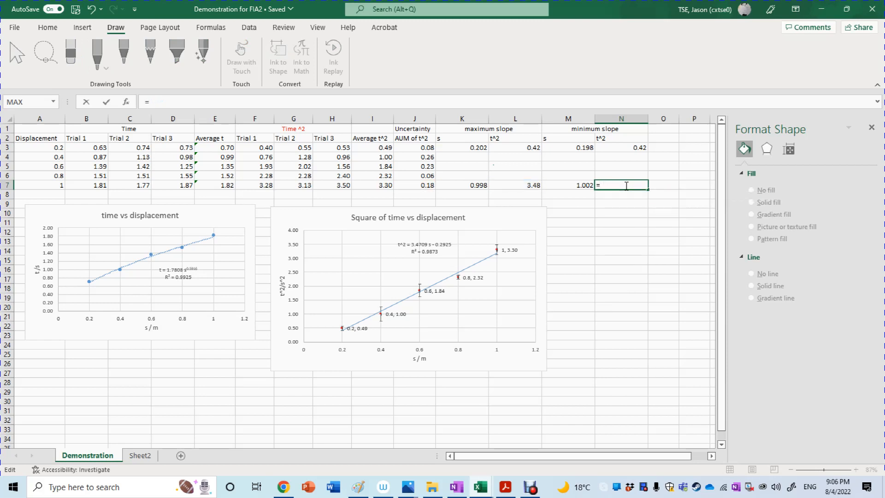
pyautogui.click(383, 184)
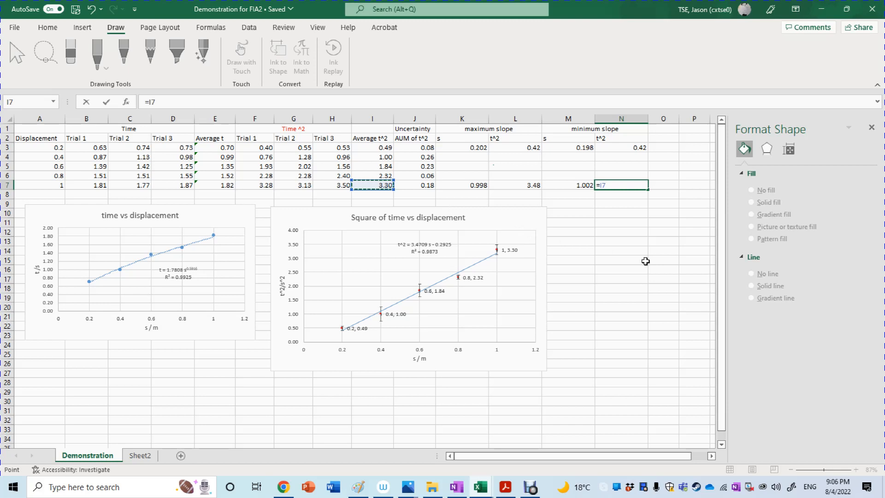
pyautogui.write('-')
pyautogui.click(414, 186)
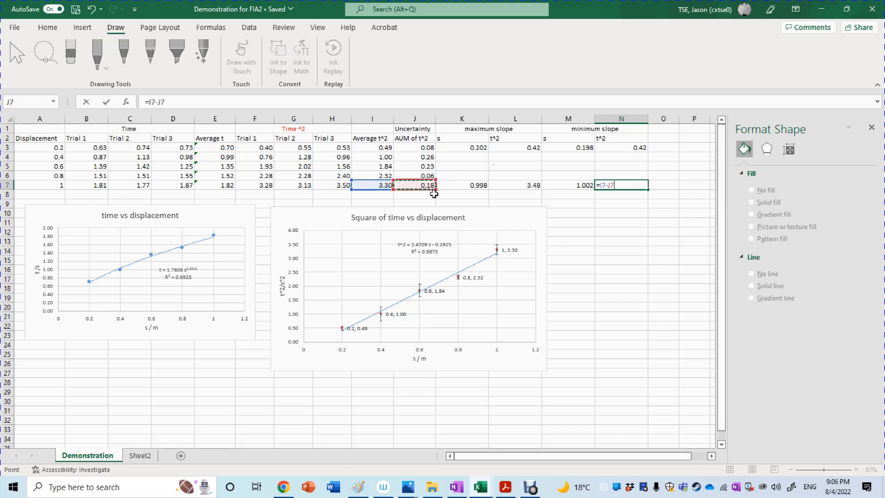
pyautogui.press('Return')
pyautogui.click(612, 238)
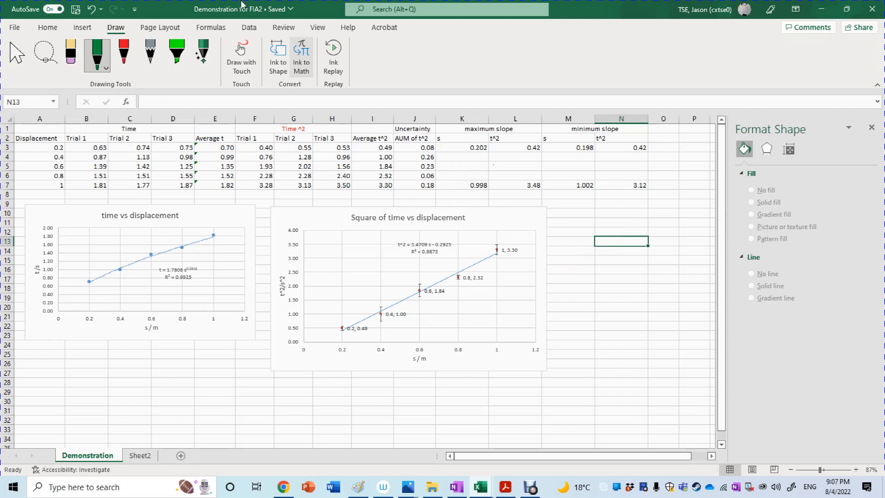
# Step: Open the data source settings of the Square of time vs displacement chart
pyautogui.click(712, 456)
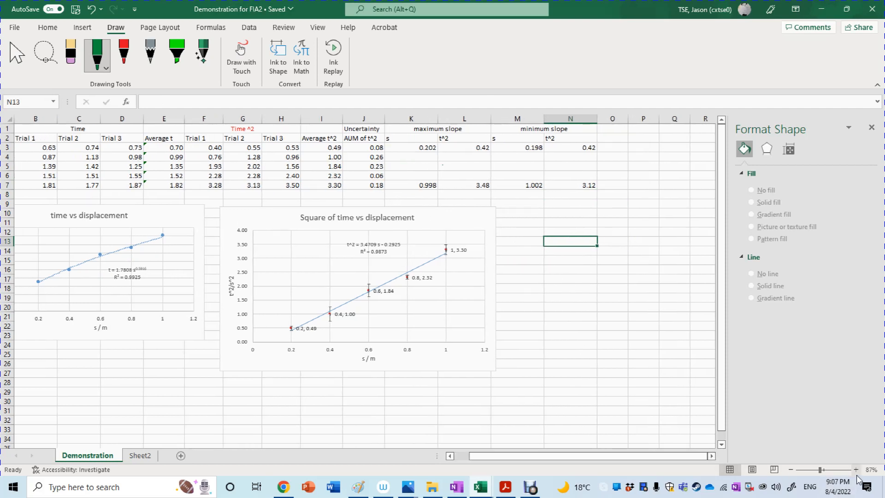
pyautogui.click(856, 469)
pyautogui.click(856, 469)
pyautogui.click(855, 469)
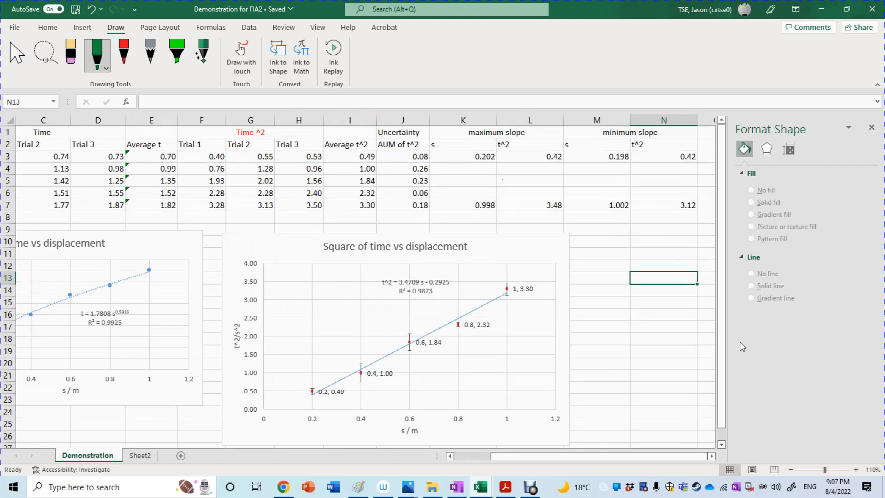
pyautogui.moveTo(722, 338); pyautogui.dragTo(722, 348)
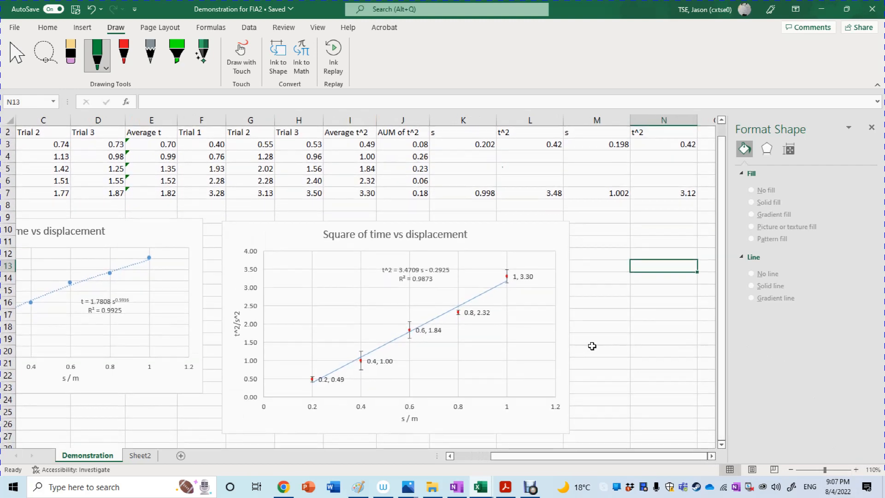
pyautogui.click(567, 340)
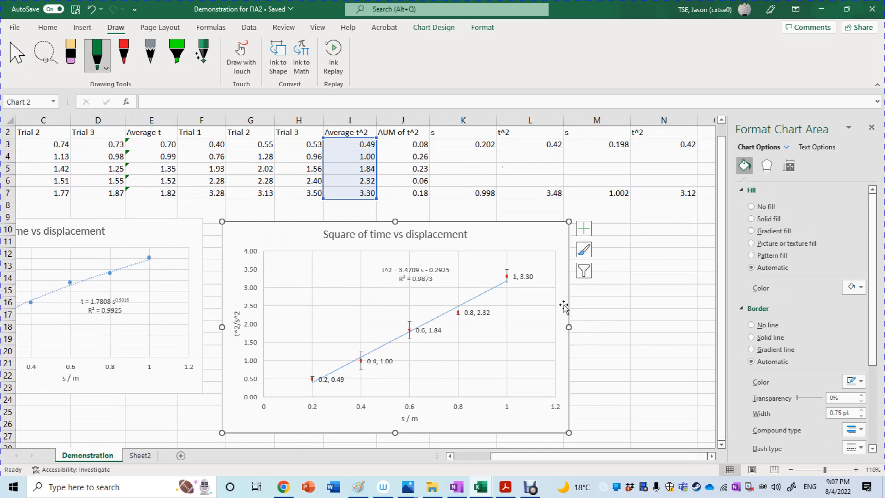
pyautogui.rightClick(524, 247)
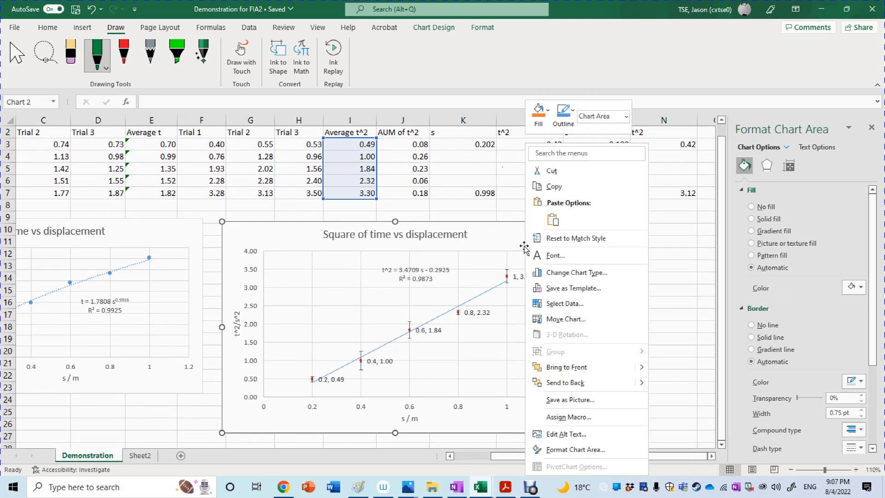
pyautogui.rightClick(520, 246)
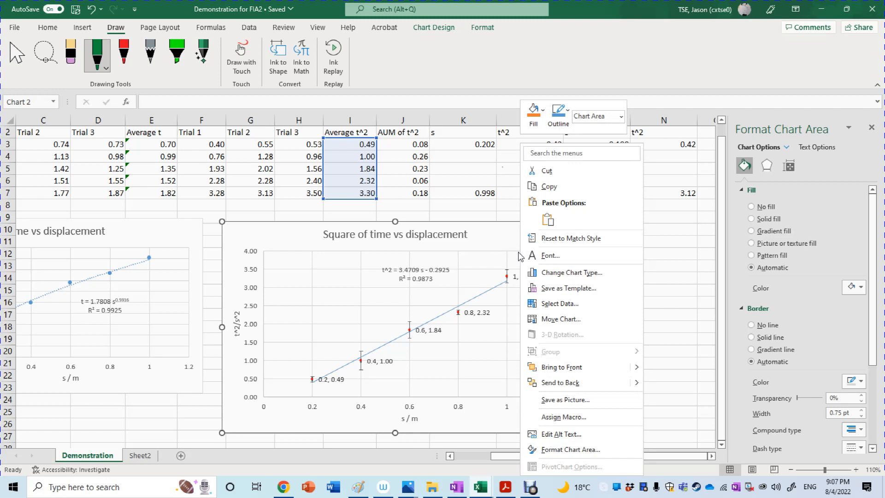
pyautogui.click(570, 308)
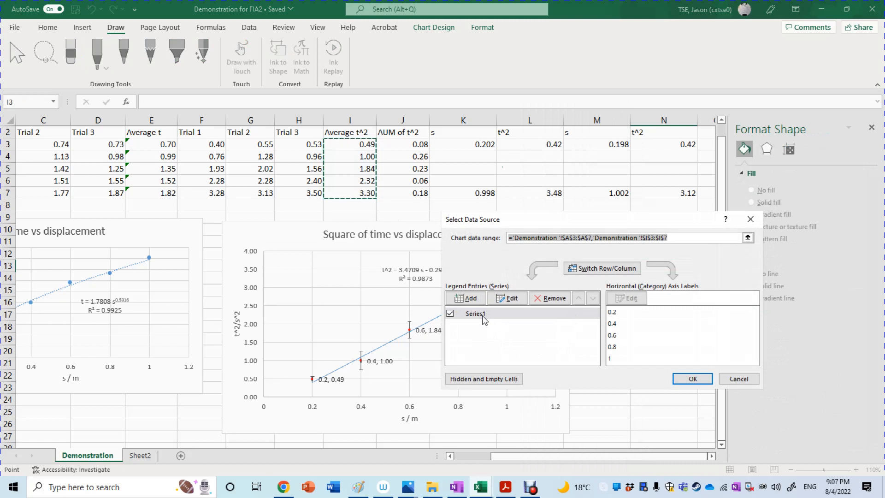
# Step: Rename the existing data series of the Square of time vs displacement chart as Main
pyautogui.click(504, 300)
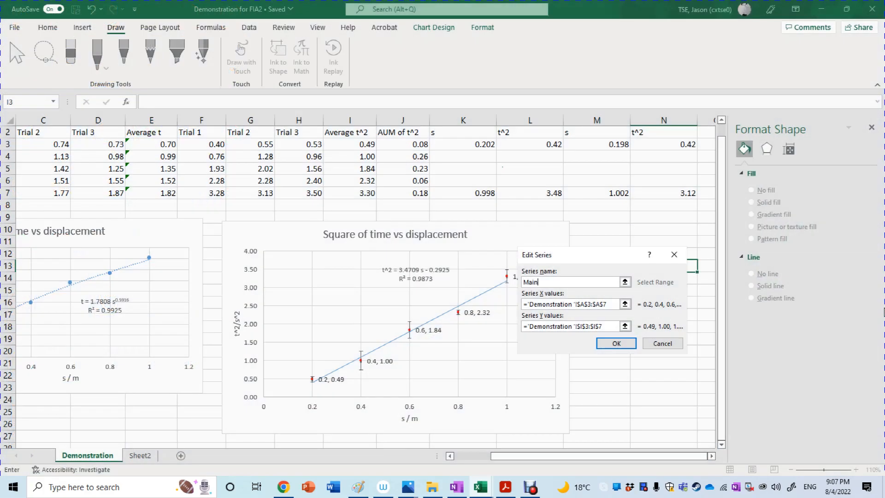
pyautogui.click(623, 345)
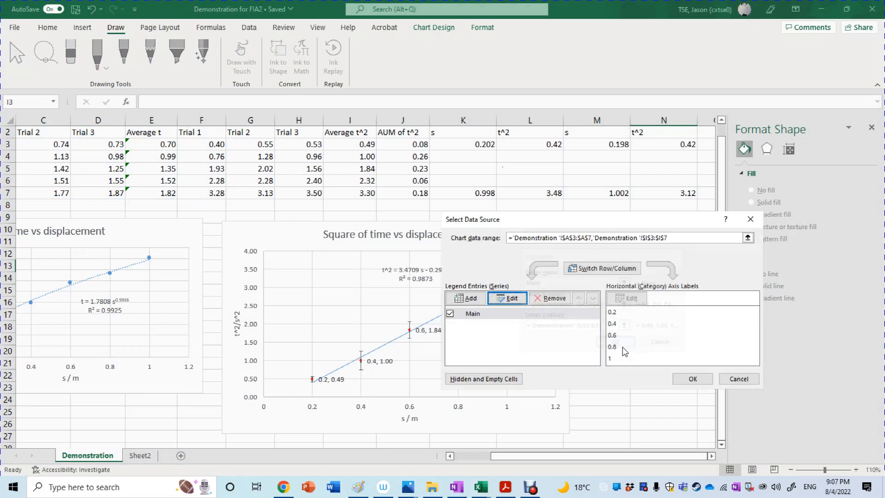
# Step: Add a chart series named Maximum Slope with X values from K3:K7 and Y values from L3:L7, and apply the data source changes
pyautogui.click(467, 301)
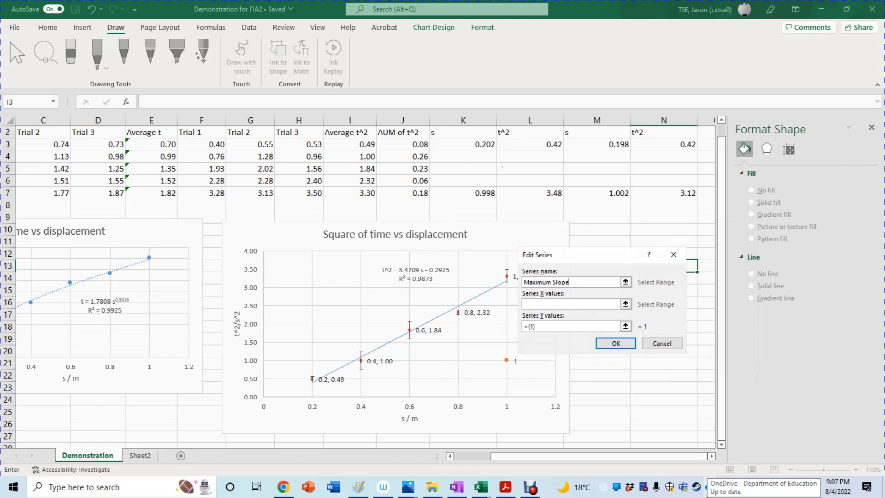
pyautogui.click(542, 303)
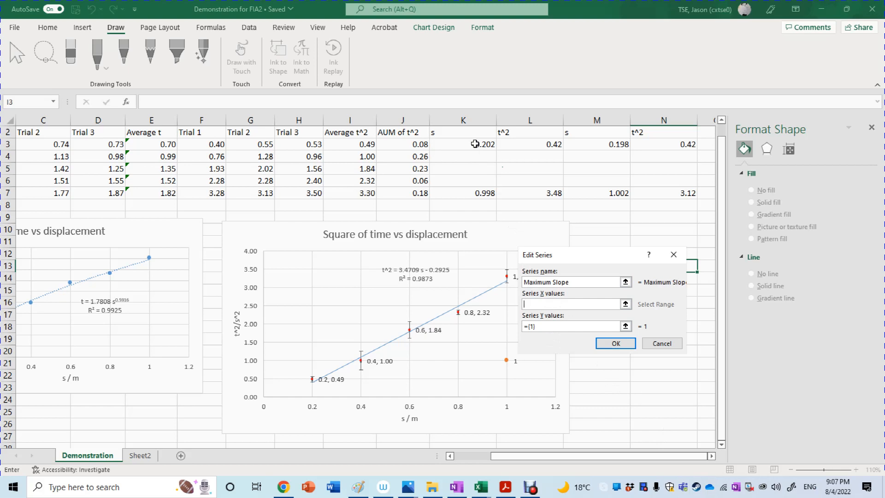
pyautogui.moveTo(475, 144); pyautogui.dragTo(480, 195)
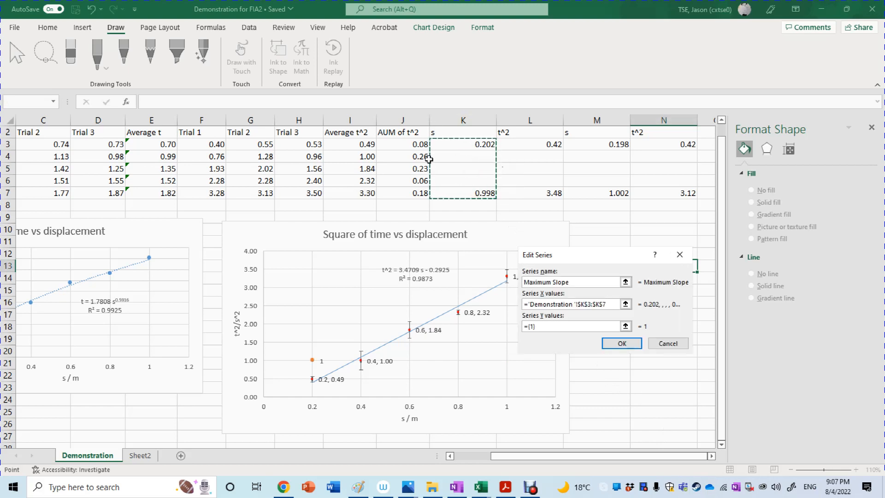
pyautogui.scroll(1, 468, 156)
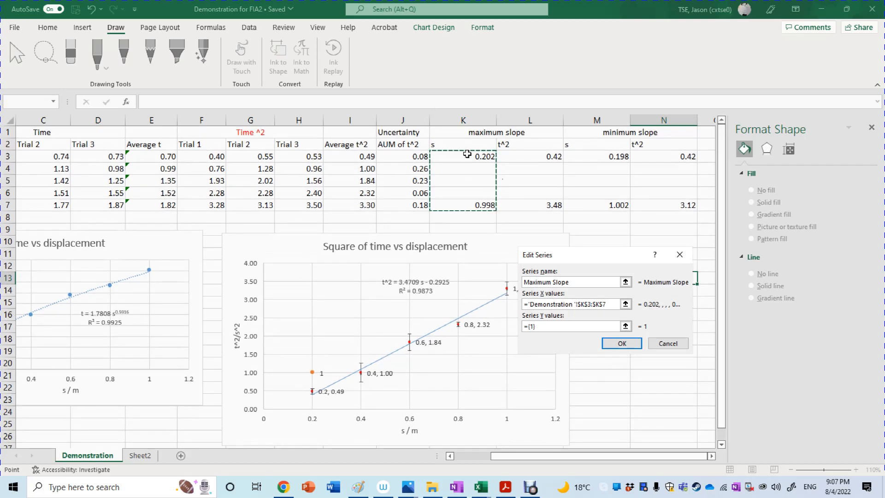
pyautogui.click(558, 326)
pyautogui.press('BackSpace')
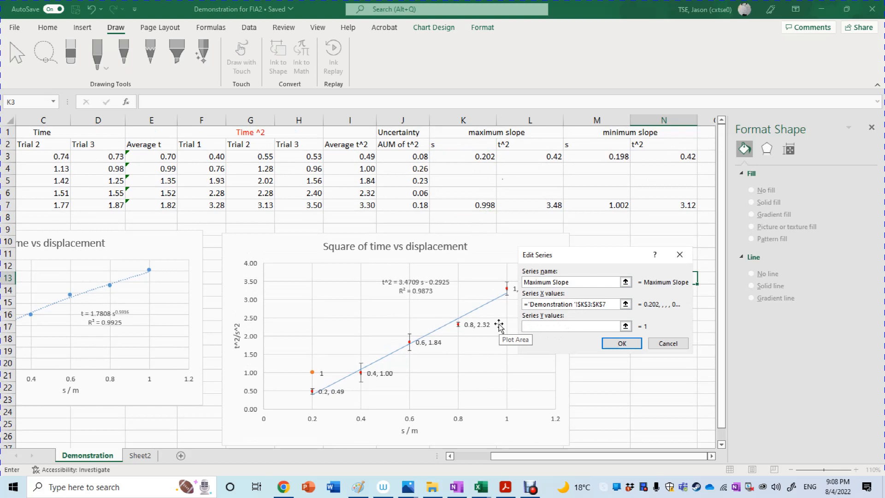
pyautogui.moveTo(537, 158); pyautogui.dragTo(535, 205)
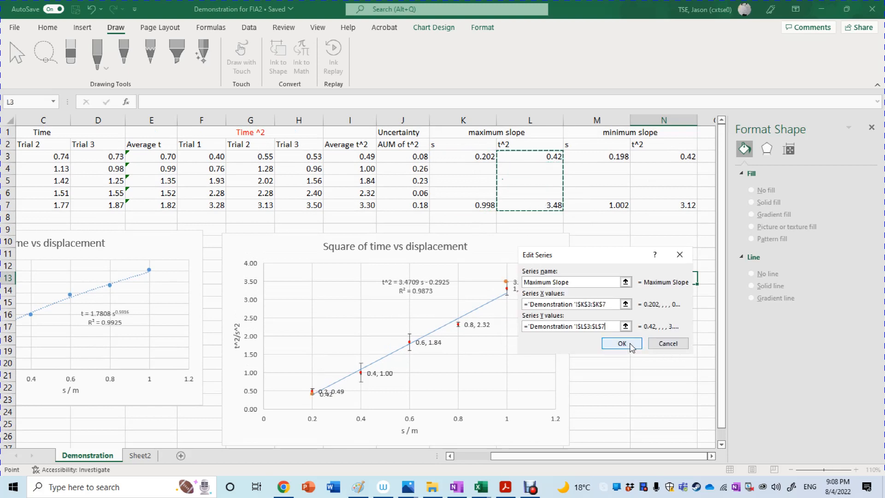
pyautogui.click(622, 343)
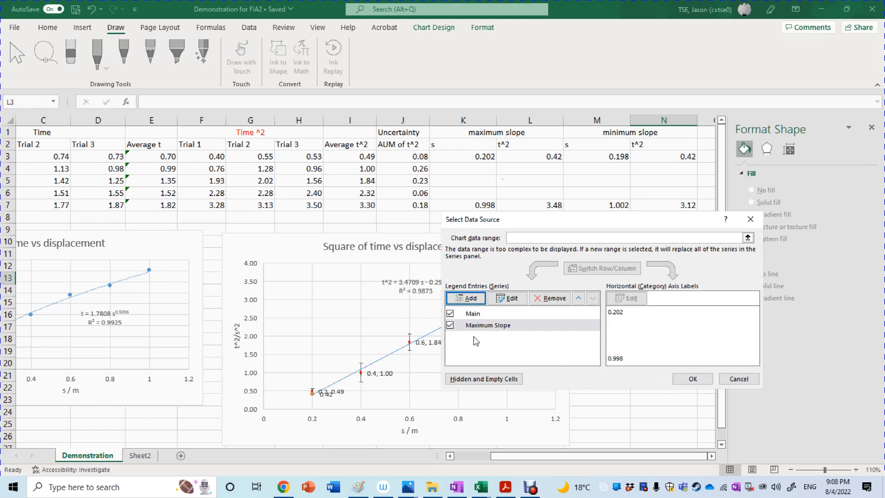
pyautogui.click(691, 379)
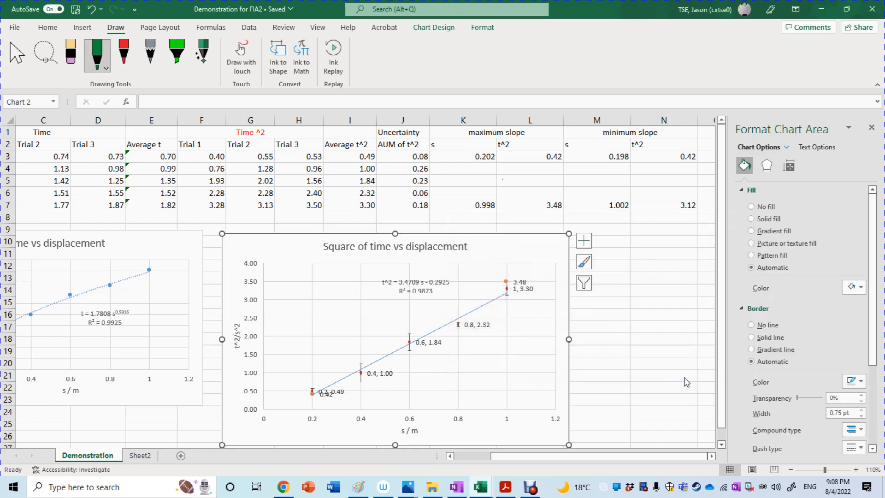
# Step: Open the chart element options and select the upper endpoint of the Maximum Slope series in the Square of time vs displacement chart
pyautogui.click(856, 470)
pyautogui.click(856, 470)
pyautogui.click(855, 470)
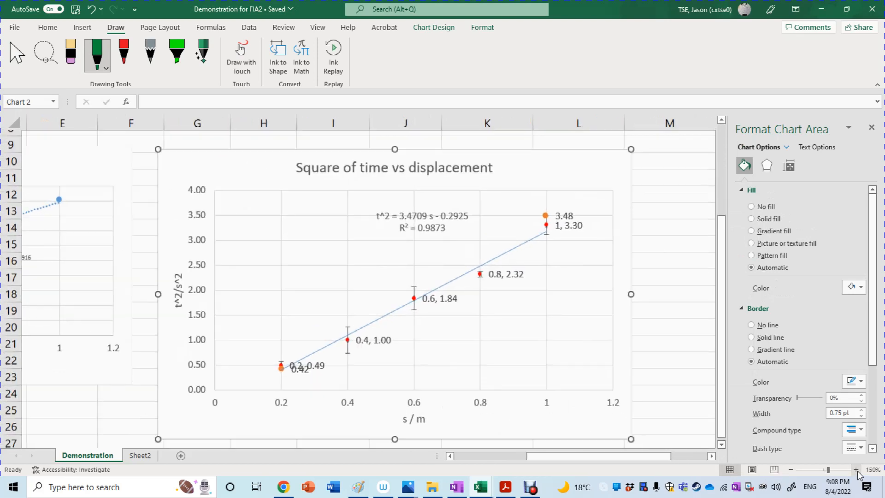
pyautogui.click(856, 469)
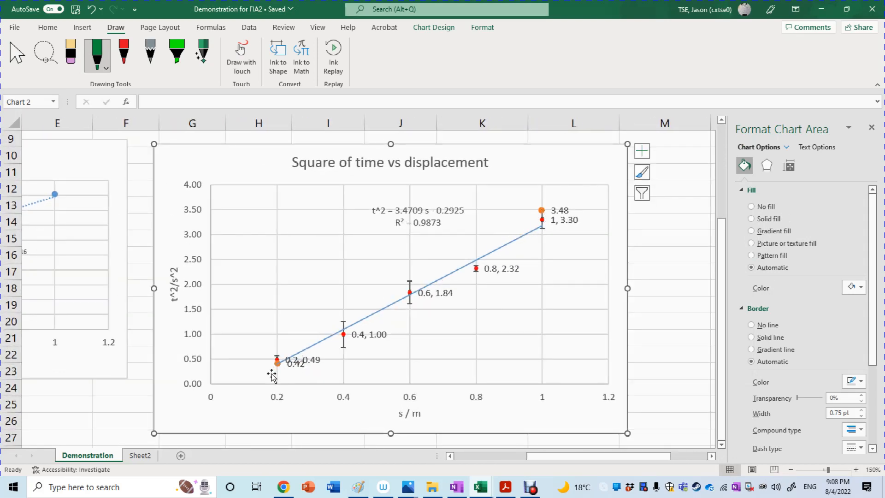
pyautogui.moveTo(721, 217); pyautogui.dragTo(722, 158)
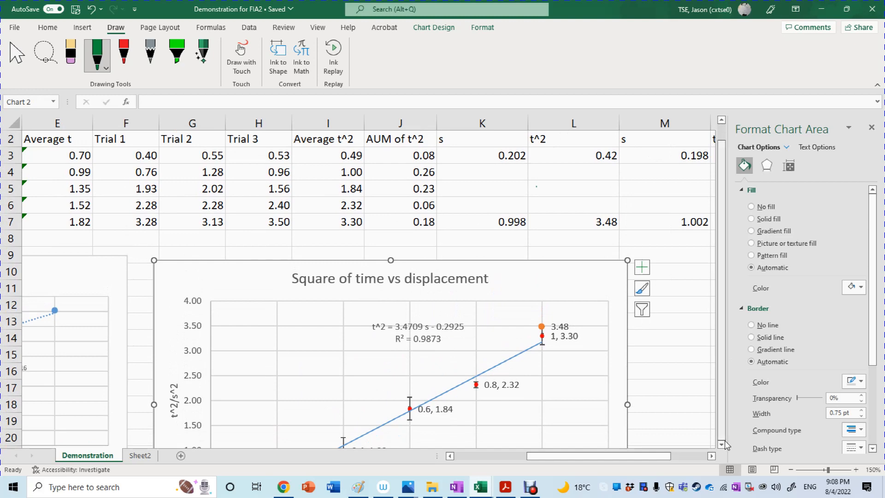
pyautogui.scroll(-2, 317, 409)
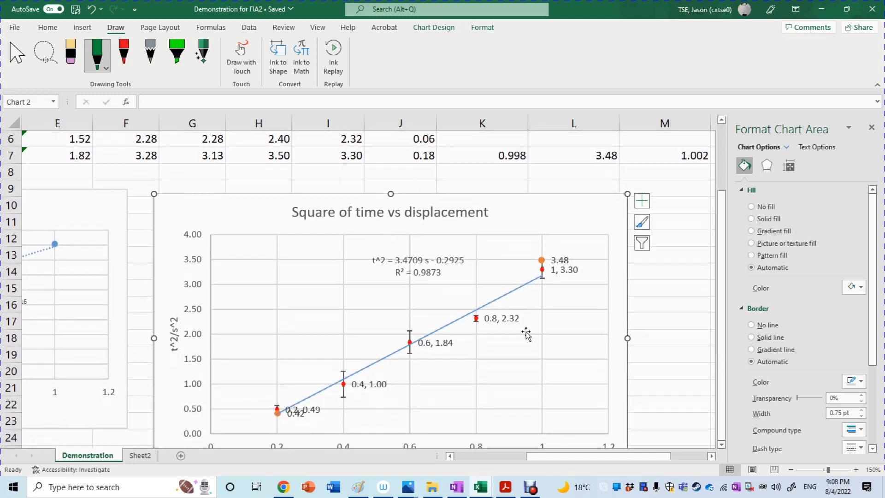
pyautogui.click(644, 201)
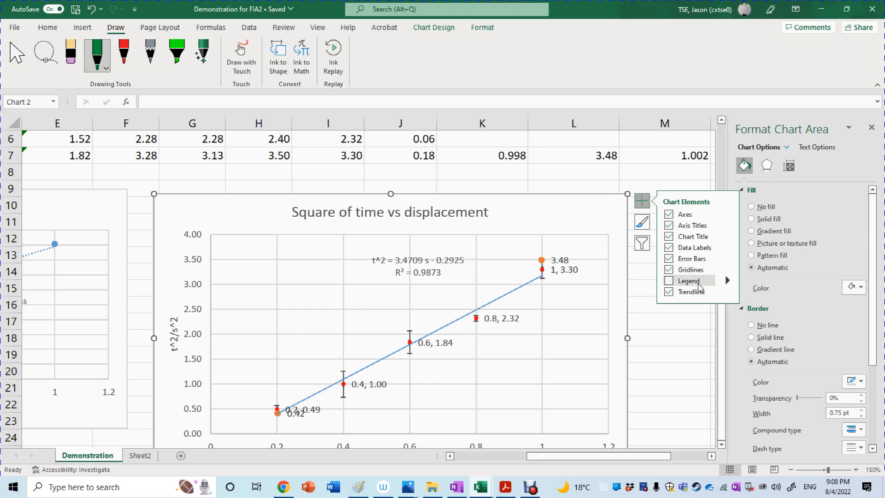
pyautogui.moveTo(704, 294)
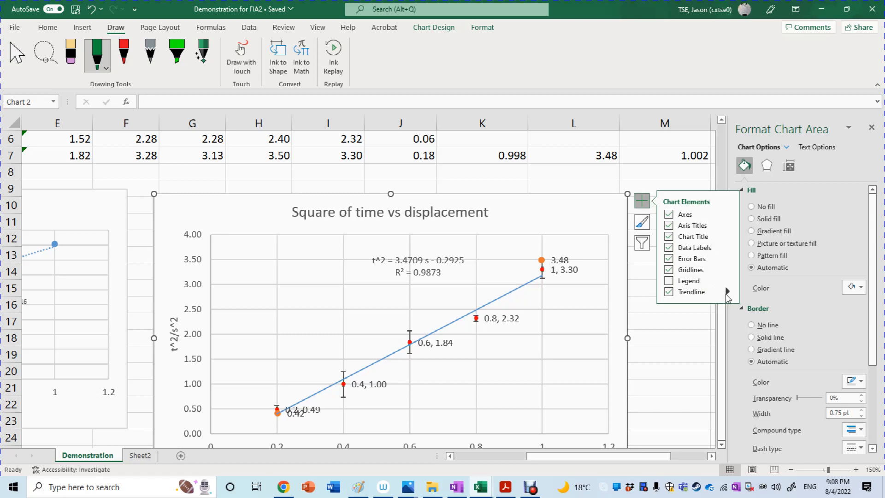
pyautogui.click(542, 260)
pyautogui.click(542, 260)
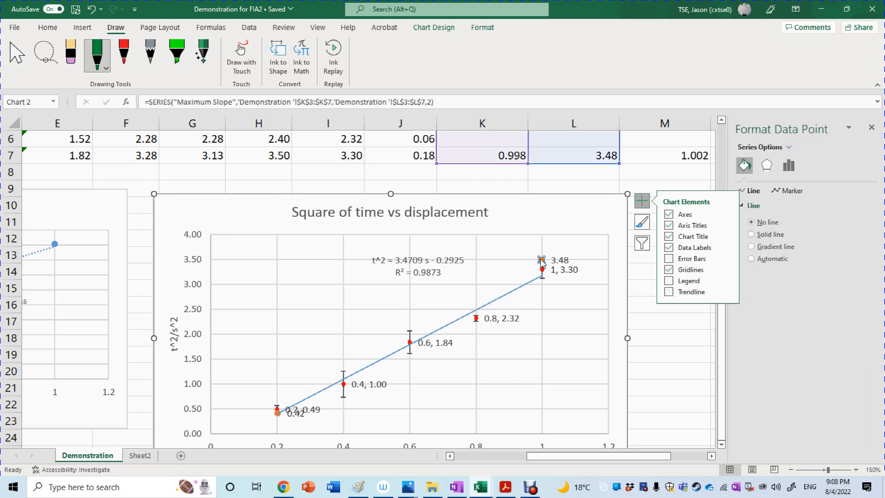
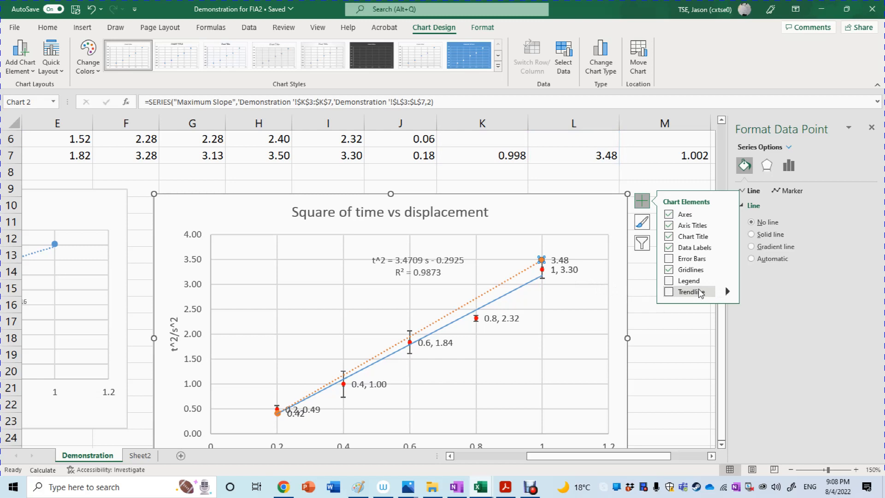
# Step: Add a linear trendline to the Maximum Slope series and display its equation on the chart
pyautogui.click(727, 292)
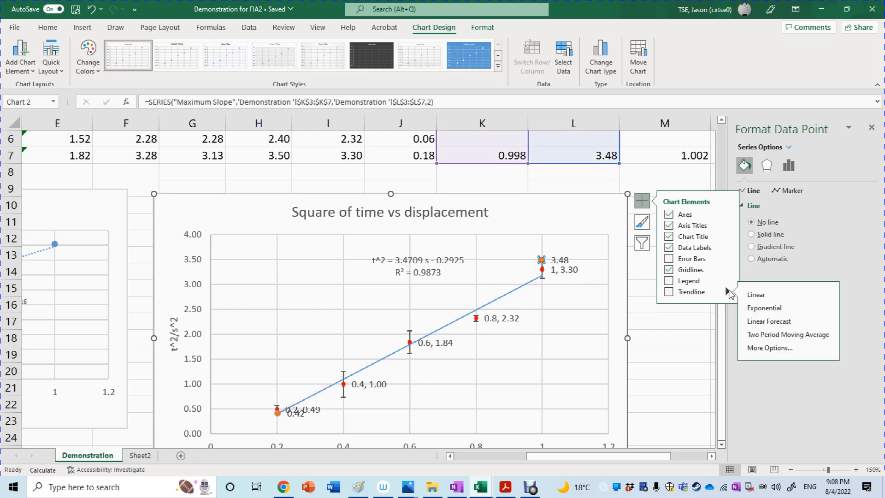
pyautogui.click(754, 347)
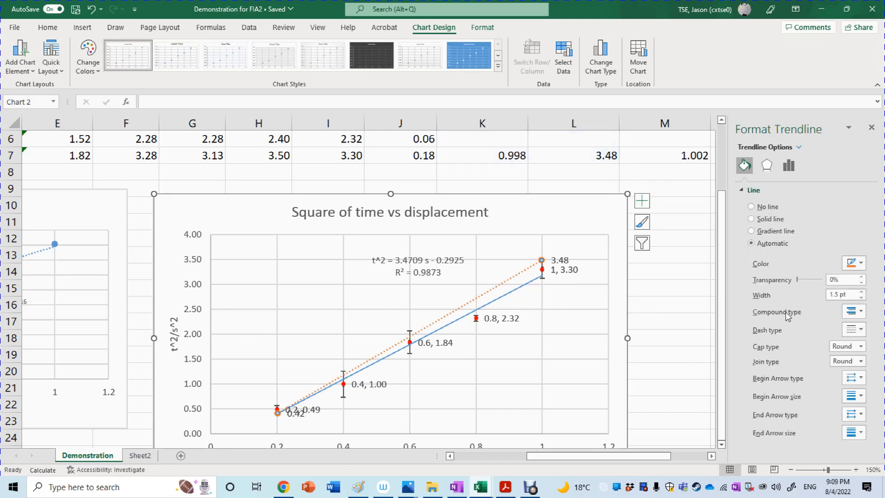
pyautogui.click(789, 166)
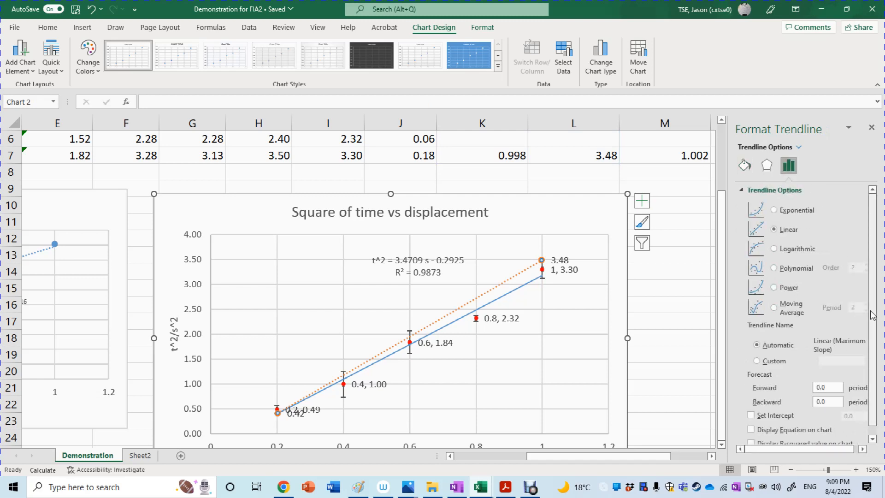
pyautogui.moveTo(872, 312); pyautogui.dragTo(873, 323)
pyautogui.moveTo(877, 353); pyautogui.dragTo(879, 276)
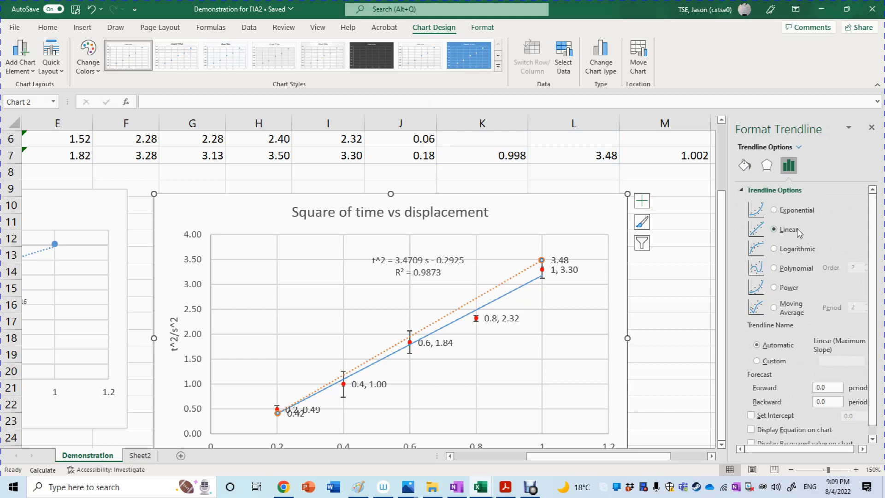
pyautogui.moveTo(877, 322); pyautogui.dragTo(877, 332)
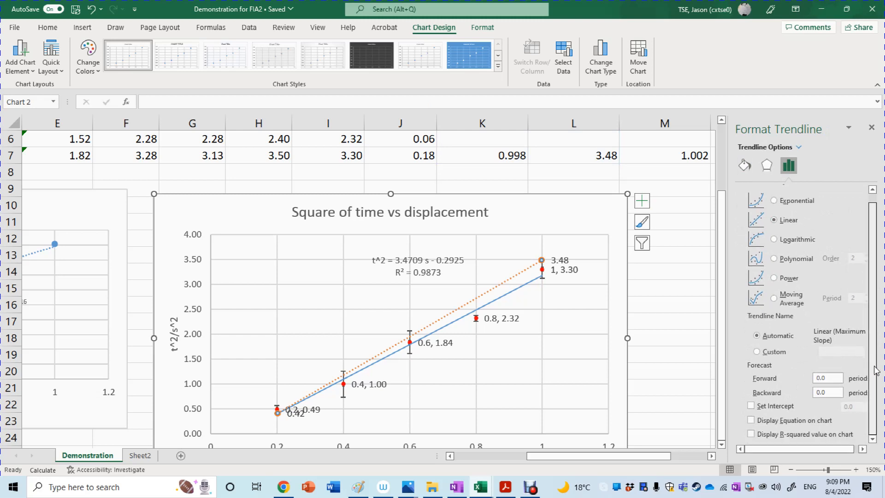
pyautogui.click(763, 421)
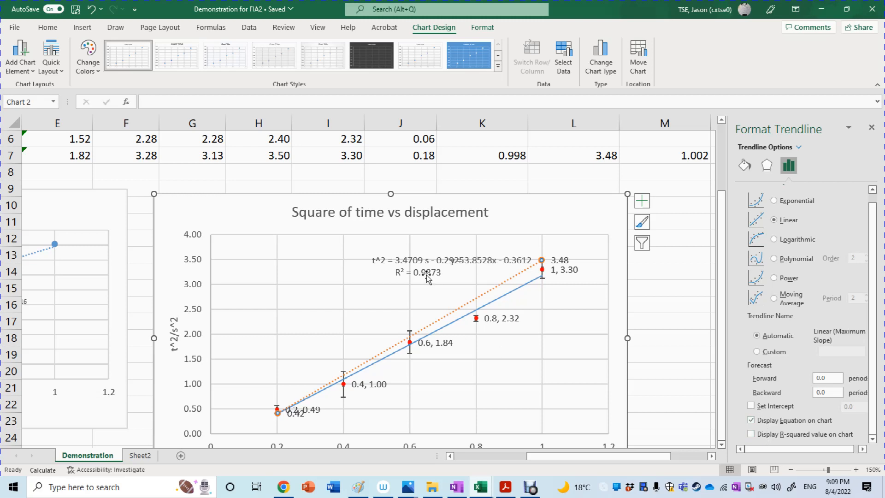
# Step: Separate the overlapping equation labels, placing the Main equation below the upper end of the lines and the Maximum Slope equation above them
pyautogui.moveTo(426, 274); pyautogui.dragTo(582, 310)
pyautogui.moveTo(491, 266); pyautogui.dragTo(460, 290)
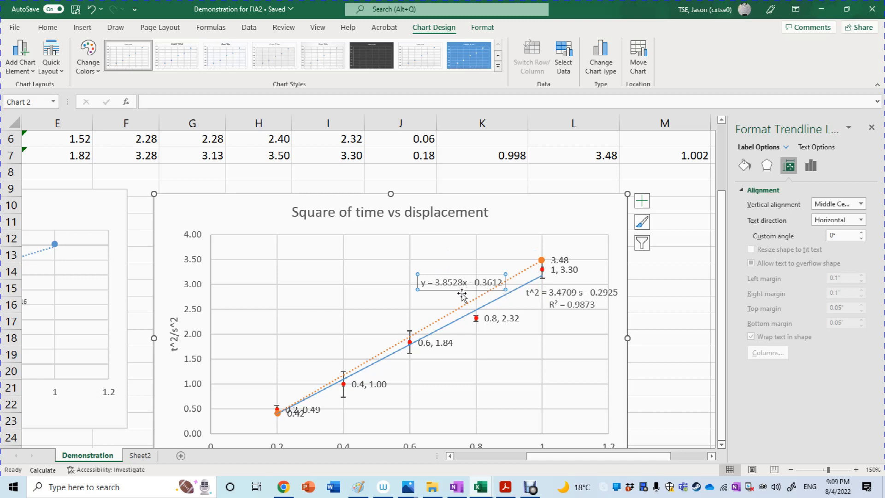
pyautogui.click(460, 288)
pyautogui.click(460, 289)
pyautogui.moveTo(460, 288); pyautogui.dragTo(454, 291)
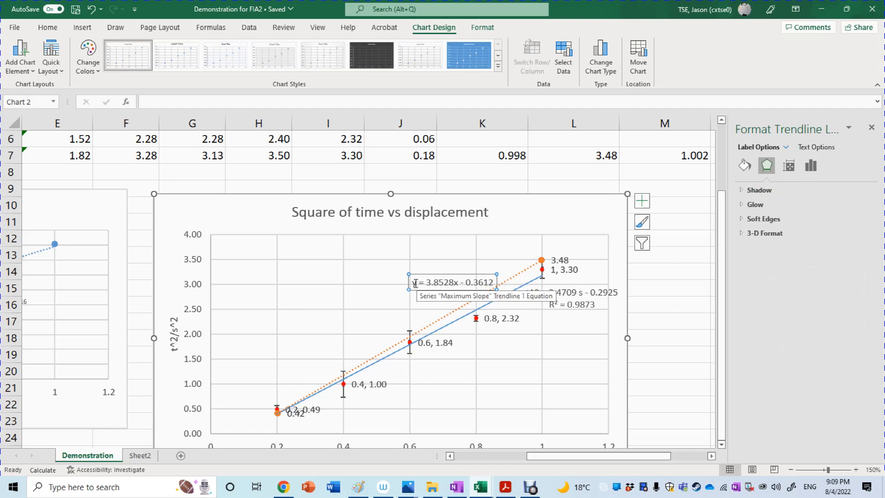
pyautogui.moveTo(418, 284); pyautogui.dragTo(411, 284)
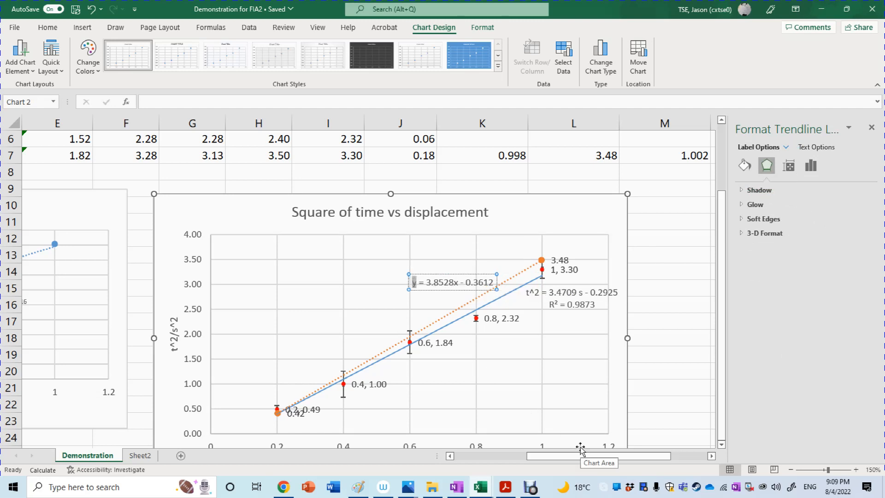
pyautogui.press('End')
pyautogui.write('t^')
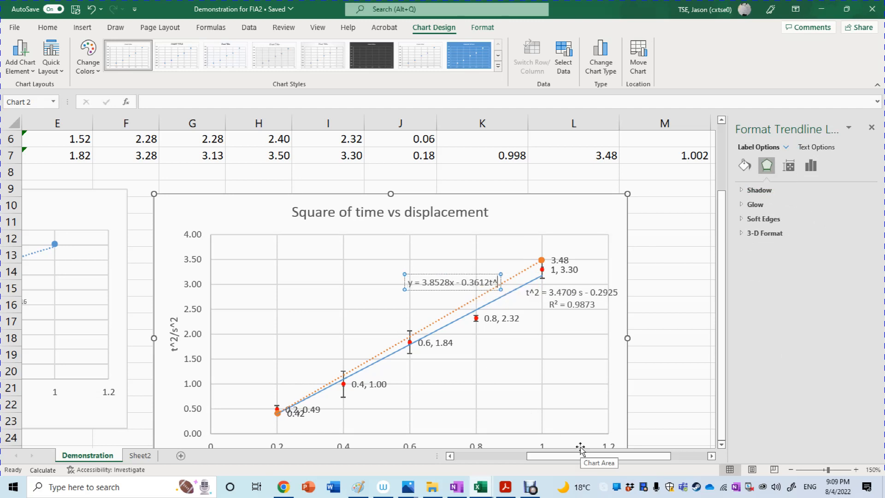
pyautogui.press('BackSpace')
pyautogui.press('BackSpace')
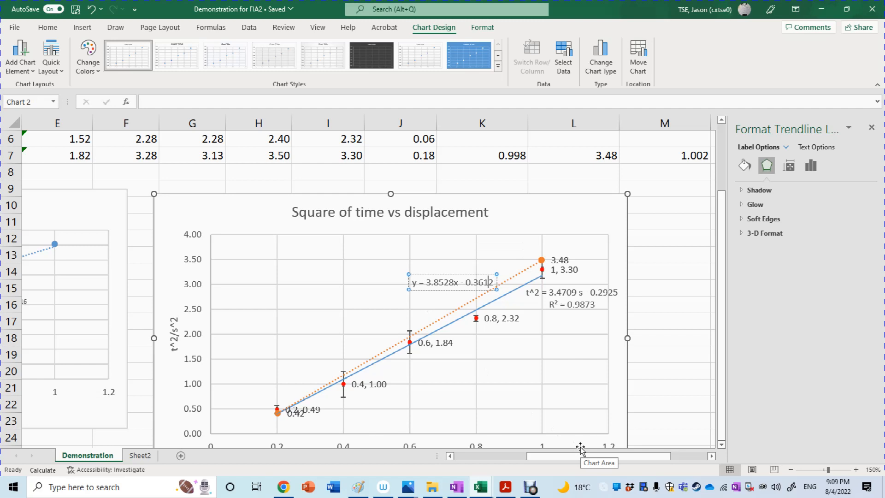
# Step: Rewrite the Maximum Slope trendline equation with t^2 in place of y and s in place of x
pyautogui.press('BackSpace')
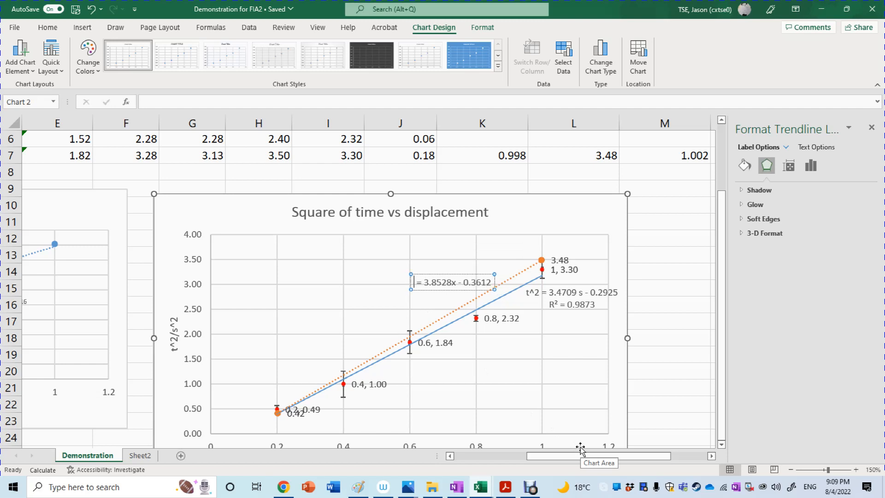
pyautogui.write('t^2')
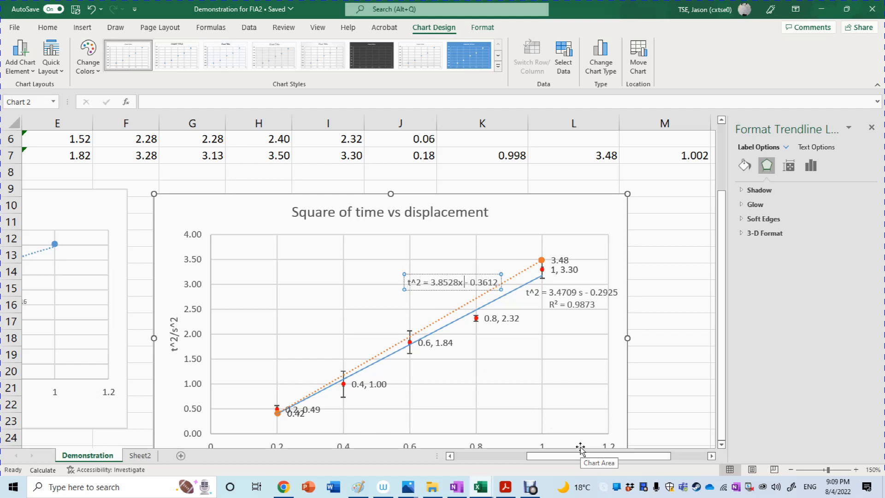
pyautogui.press('BackSpace')
pyautogui.write('s')
pyautogui.press('Left')
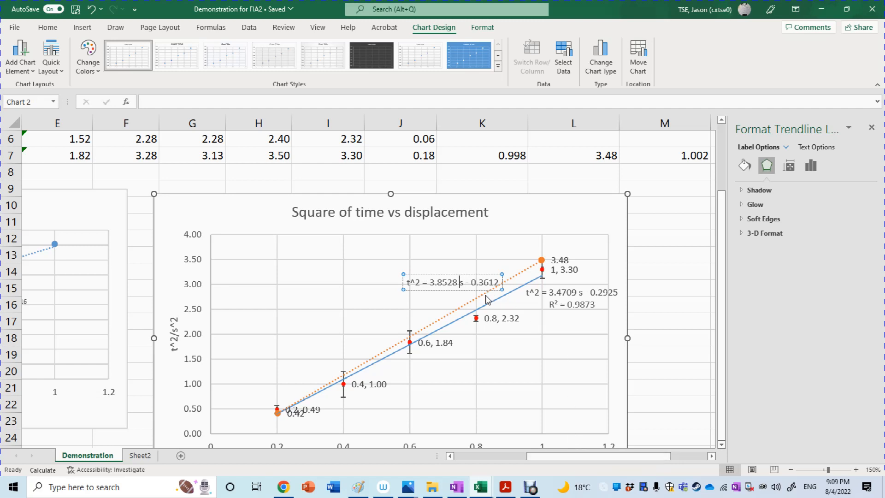
pyautogui.press('Escape')
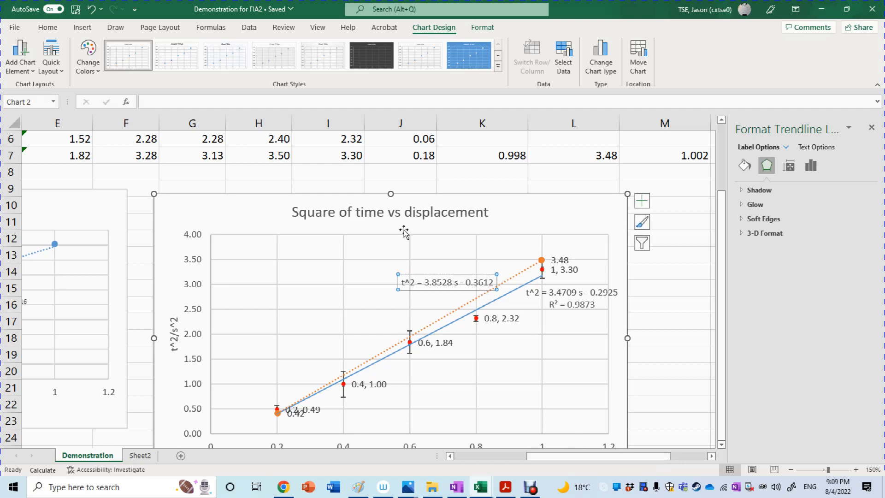
# Step: Set the font color of the Maximum Slope trendline equation to orange to match its line
pyautogui.click(46, 27)
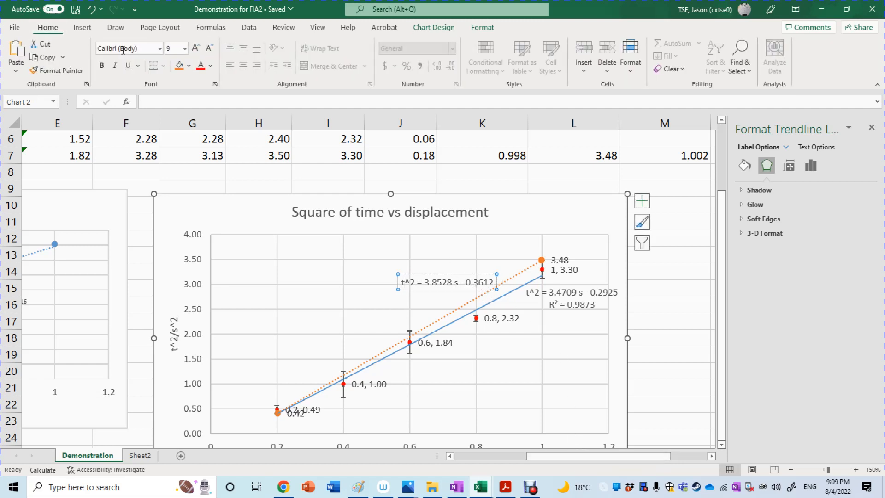
pyautogui.click(211, 67)
pyautogui.click(248, 112)
pyautogui.click(504, 387)
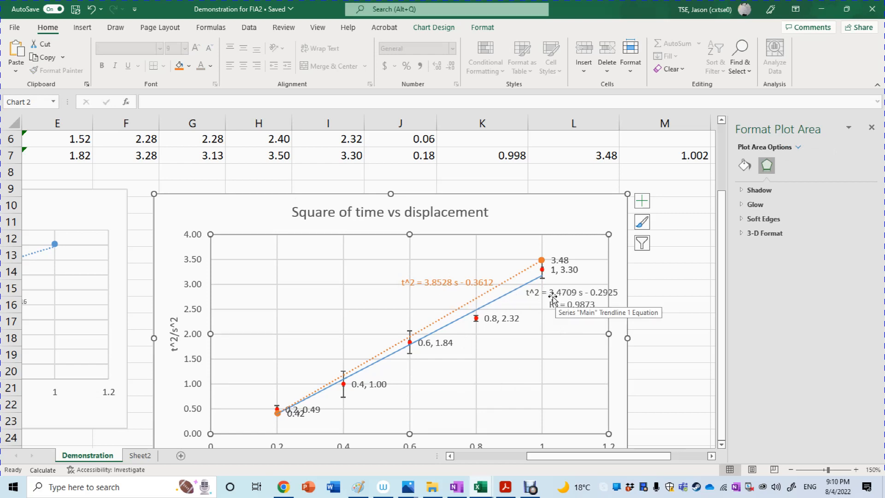
# Step: Set the font color of the Main trendline equation and R² label to blue and shift the label slightly away from the line
pyautogui.click(567, 309)
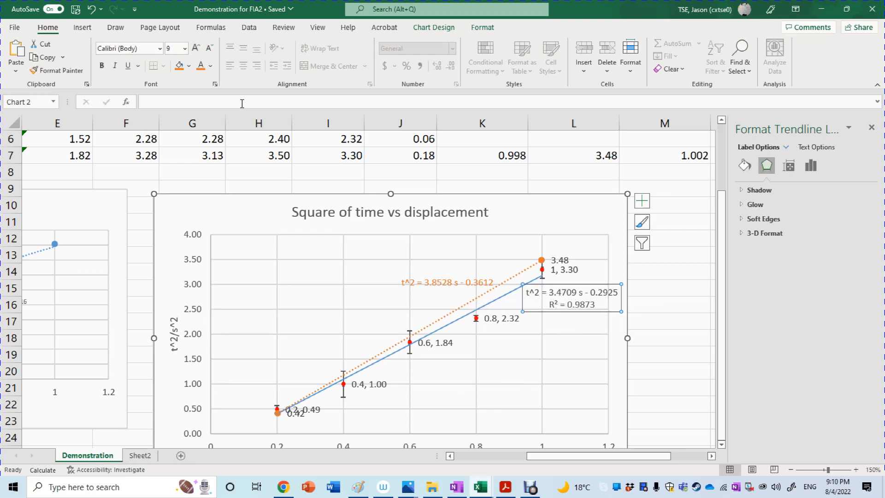
pyautogui.click(210, 65)
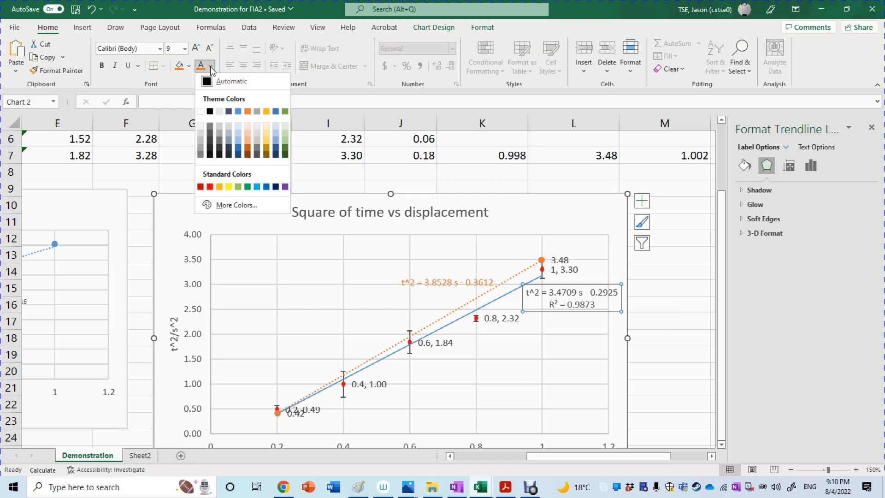
pyautogui.click(238, 148)
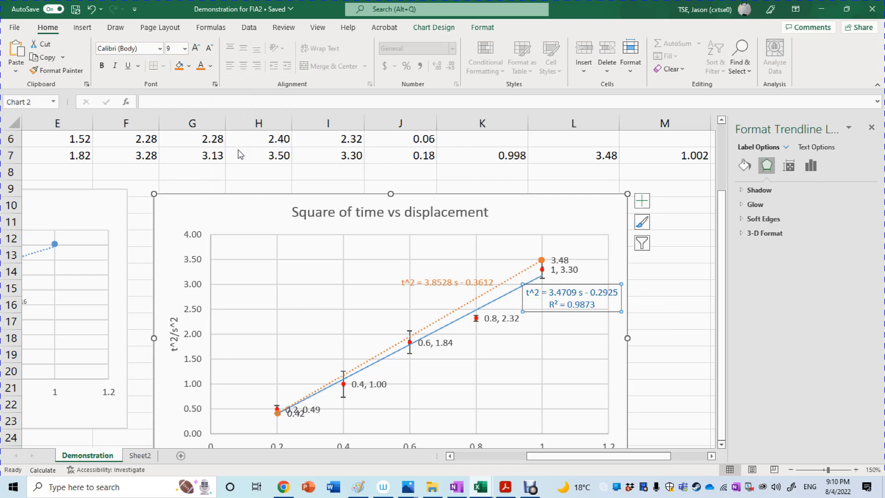
pyautogui.click(580, 306)
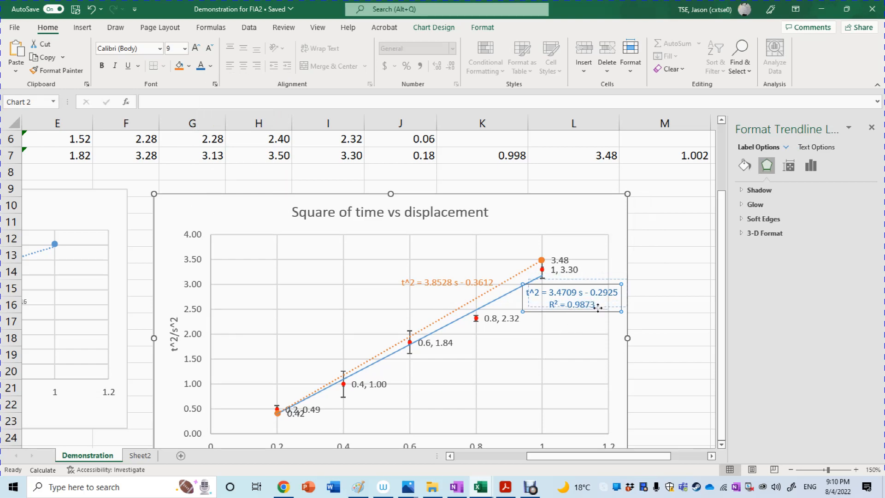
pyautogui.press('Escape')
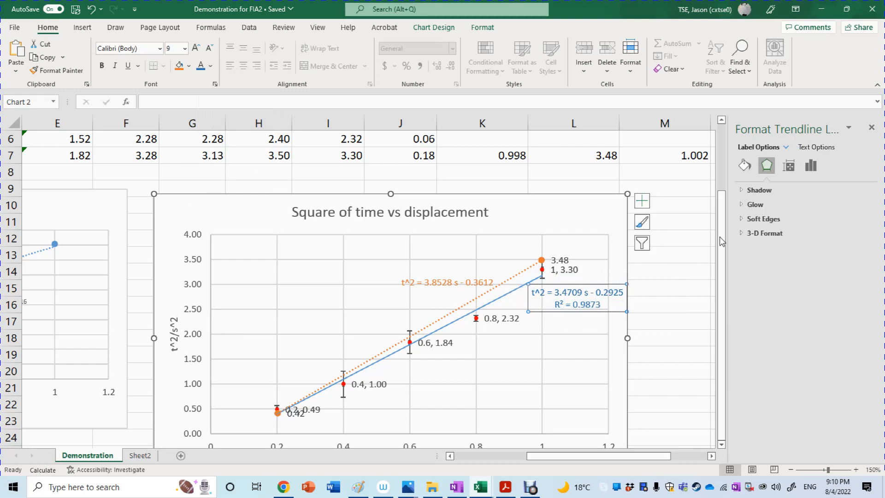
# Step: Check the minimum slope values in M3:N7 and open the data source settings of the Square of time vs displacement chart
pyautogui.moveTo(722, 233); pyautogui.dragTo(728, 162)
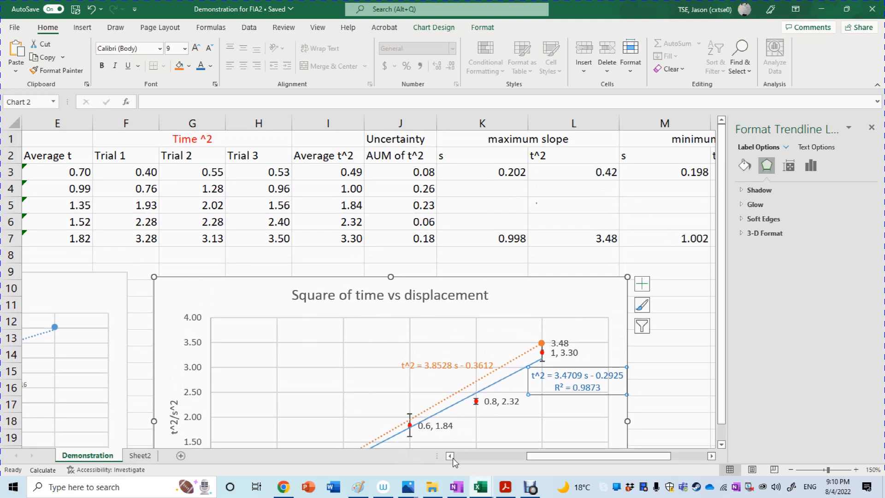
pyautogui.moveTo(562, 458); pyautogui.dragTo(601, 457)
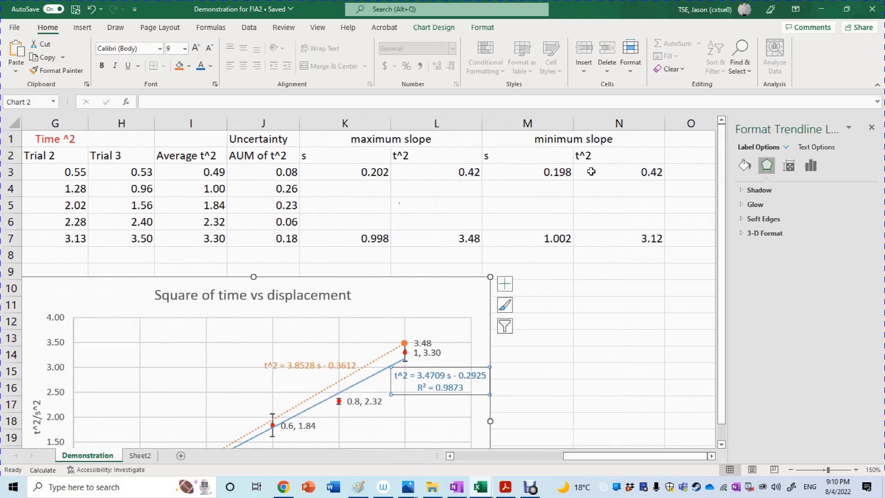
pyautogui.moveTo(546, 163); pyautogui.dragTo(652, 237)
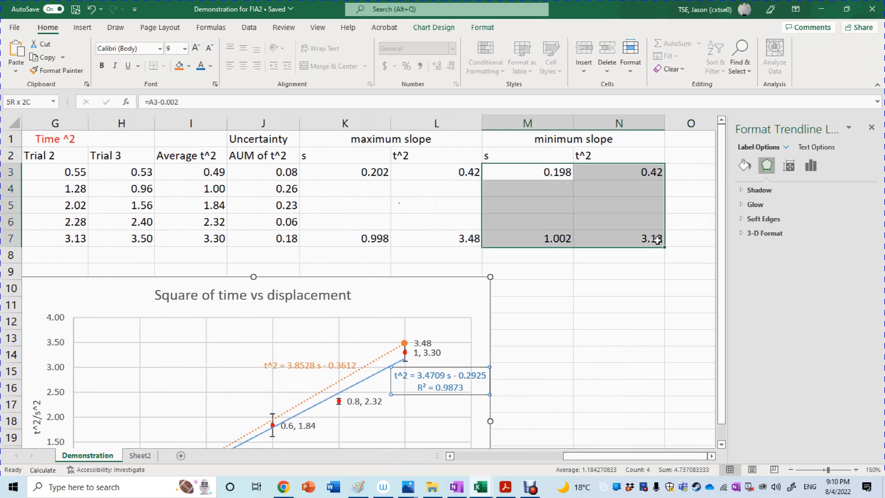
pyautogui.click(648, 291)
pyautogui.moveTo(719, 341); pyautogui.dragTo(722, 401)
pyautogui.click(420, 288)
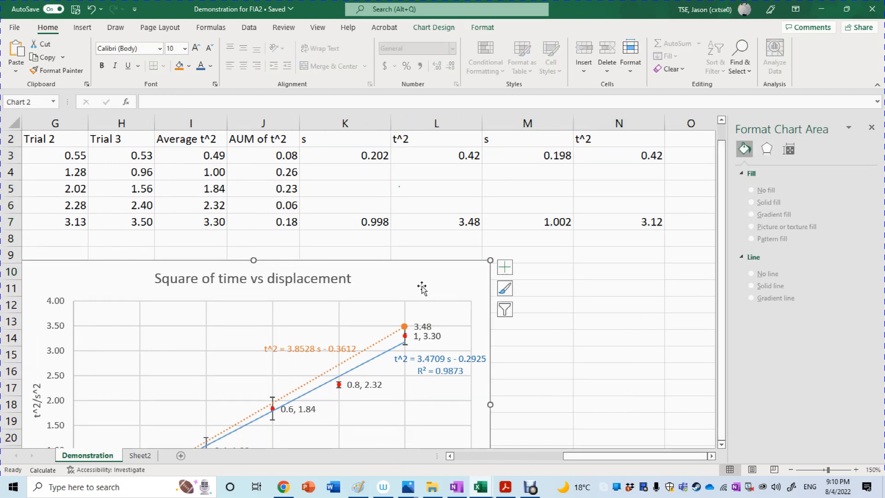
pyautogui.rightClick(422, 288)
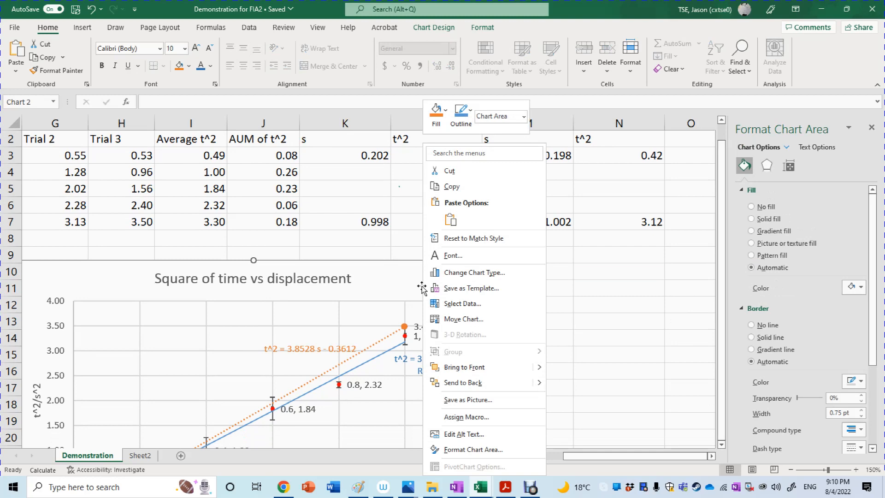
pyautogui.click(463, 303)
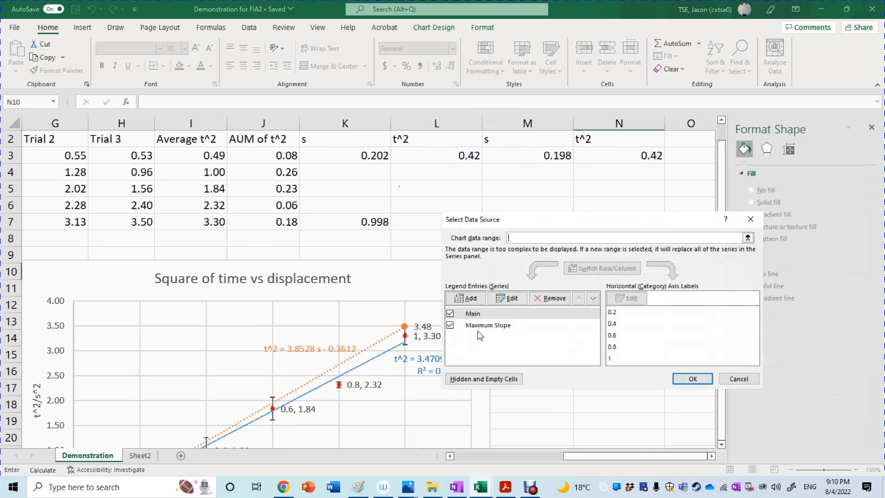
# Step: Add a chart series named Min slope with X values from M3:M7 and Y values from N3:N7
pyautogui.click(477, 300)
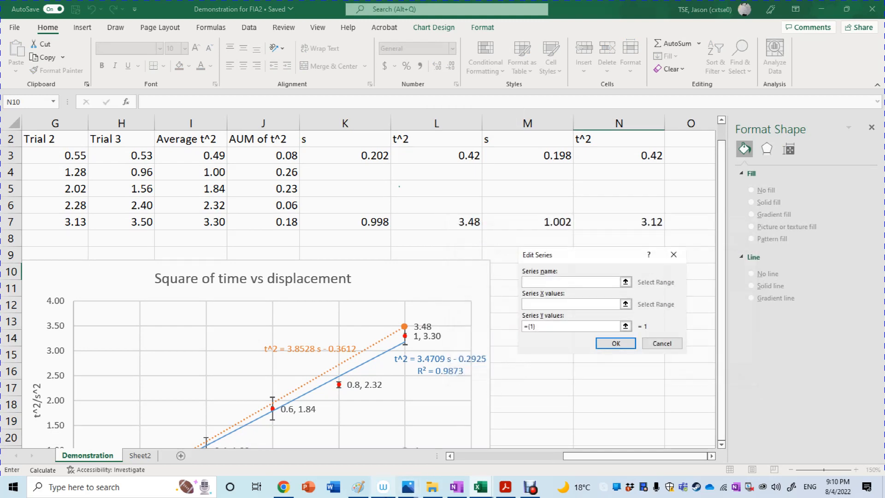
pyautogui.moveTo(383, 486)
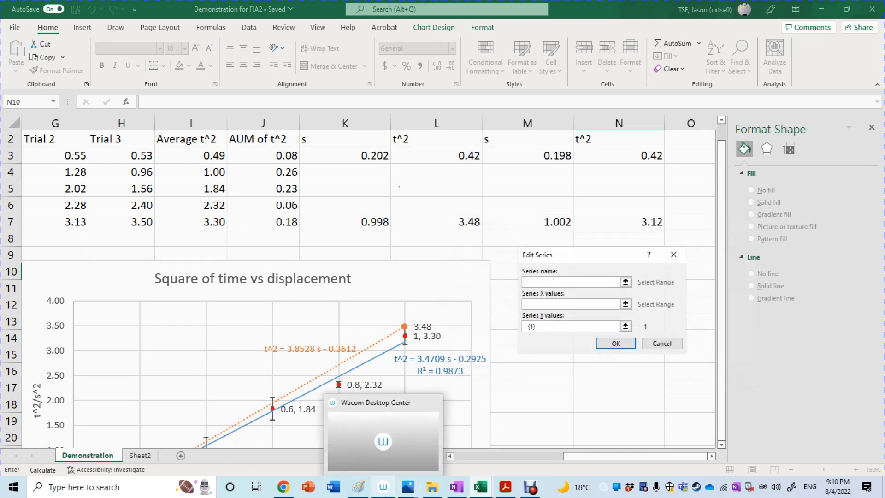
pyautogui.write('m')
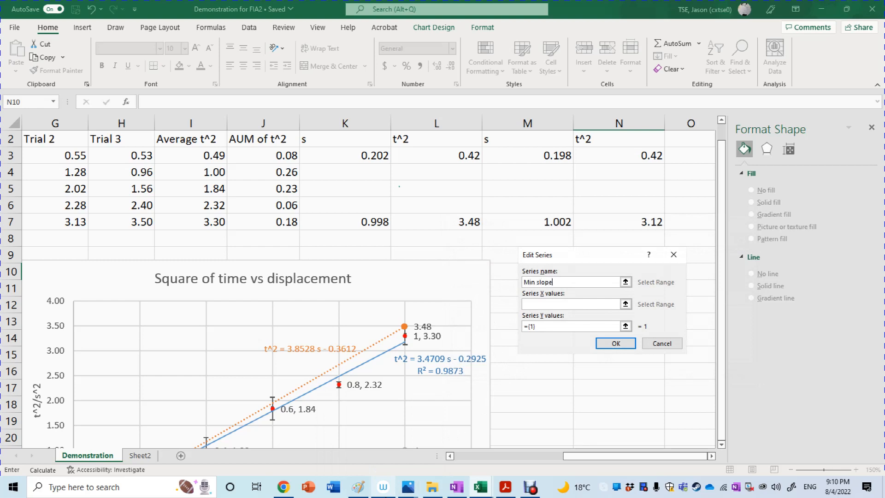
pyautogui.click(551, 306)
pyautogui.click(545, 152)
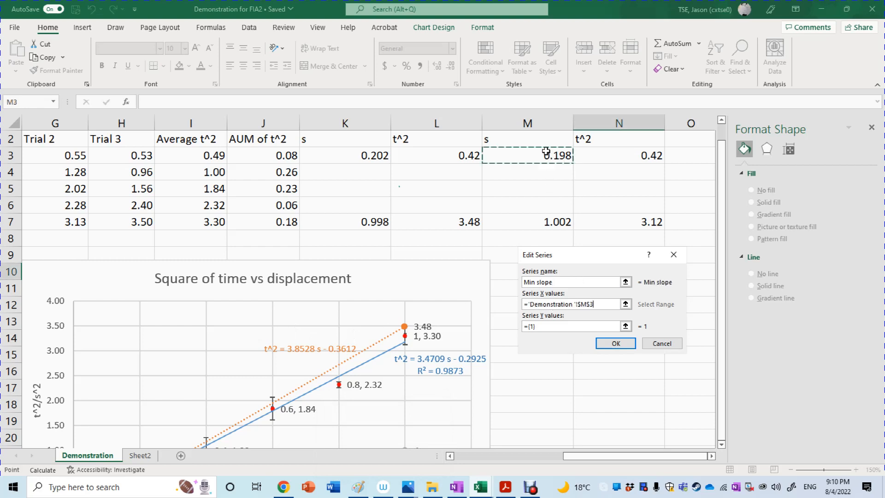
pyautogui.moveTo(546, 153); pyautogui.dragTo(558, 223)
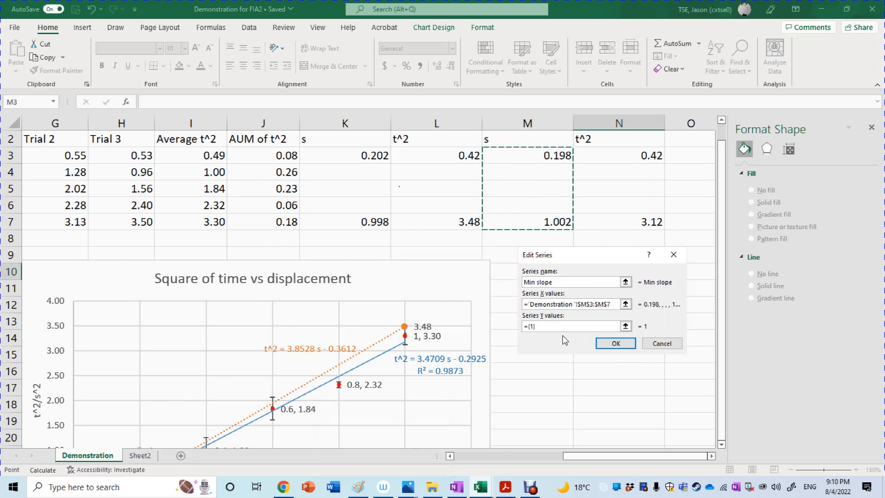
pyautogui.click(551, 326)
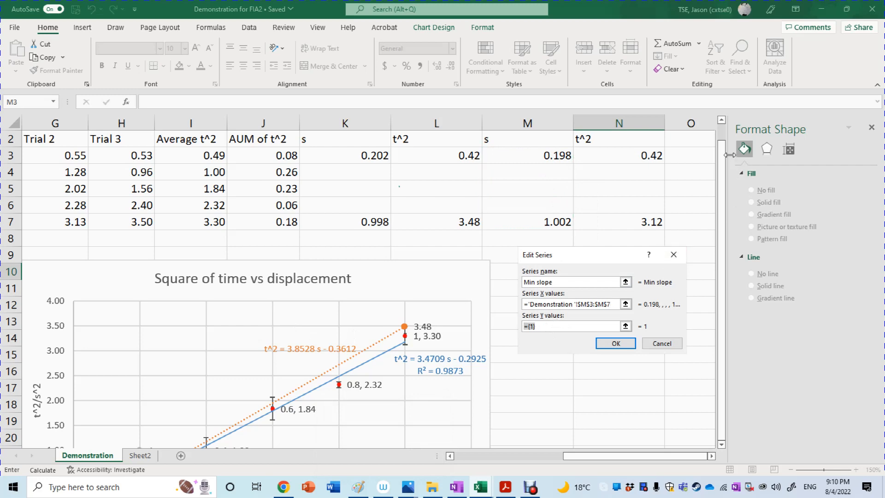
pyautogui.scroll(1, 645, 230)
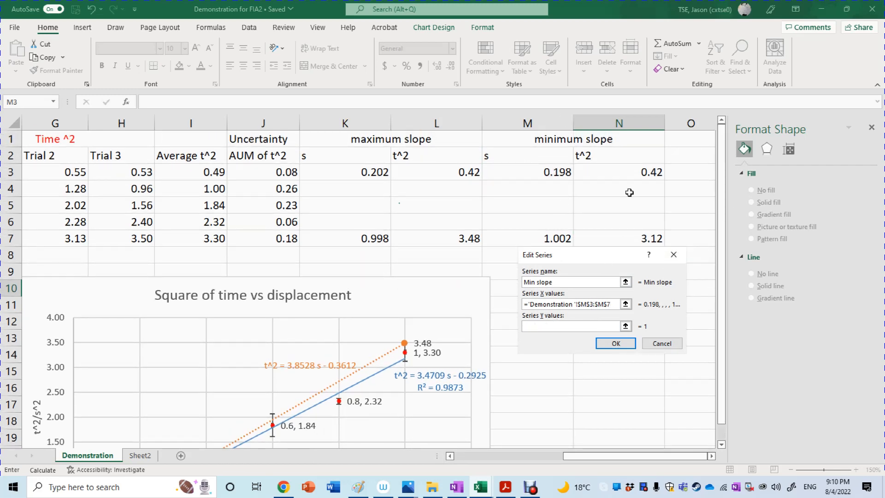
pyautogui.moveTo(632, 168); pyautogui.dragTo(632, 239)
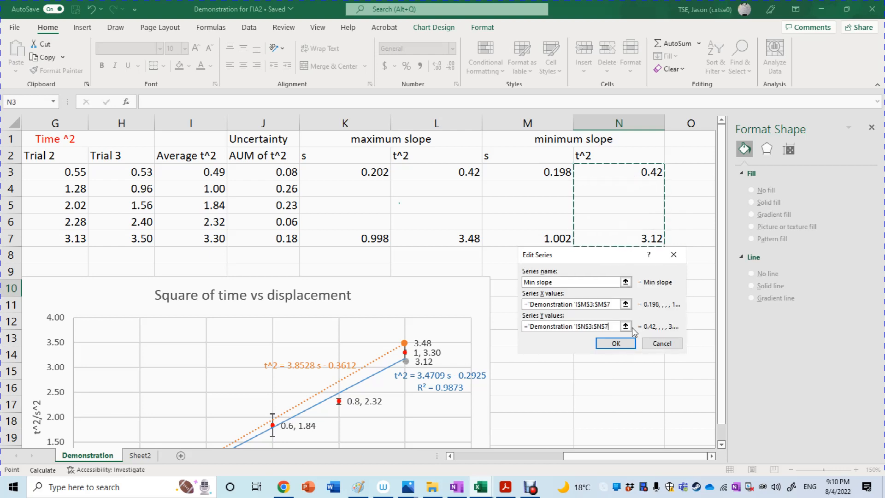
pyautogui.click(626, 343)
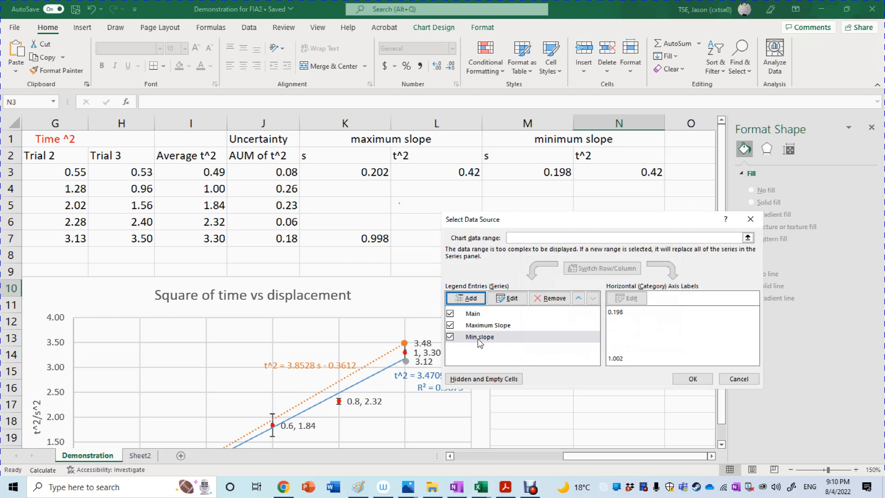
pyautogui.click(507, 298)
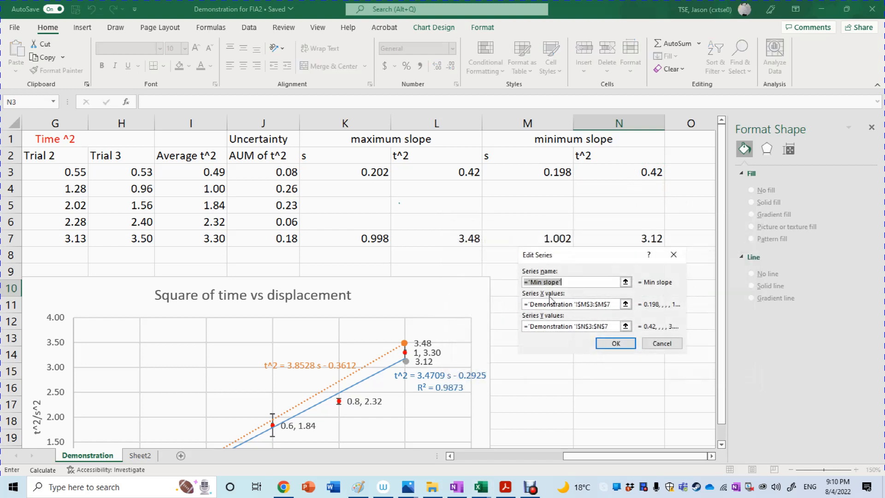
pyautogui.click(543, 282)
pyautogui.press('Right')
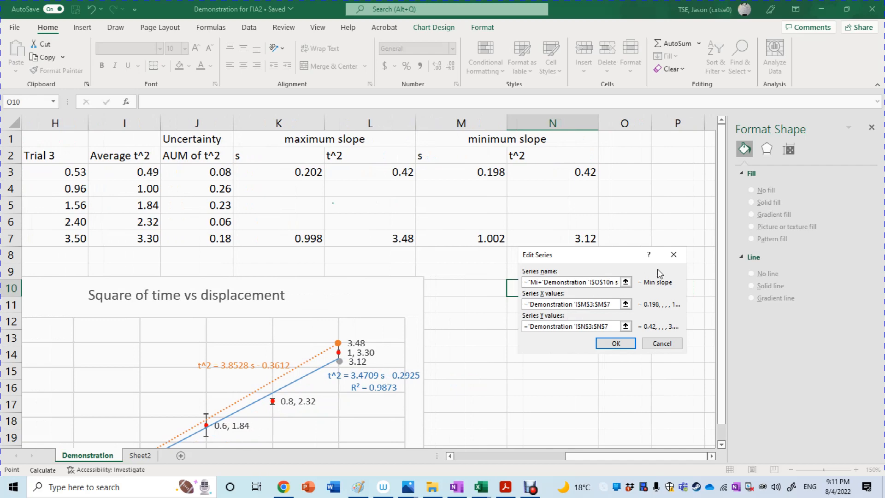
pyautogui.click(673, 255)
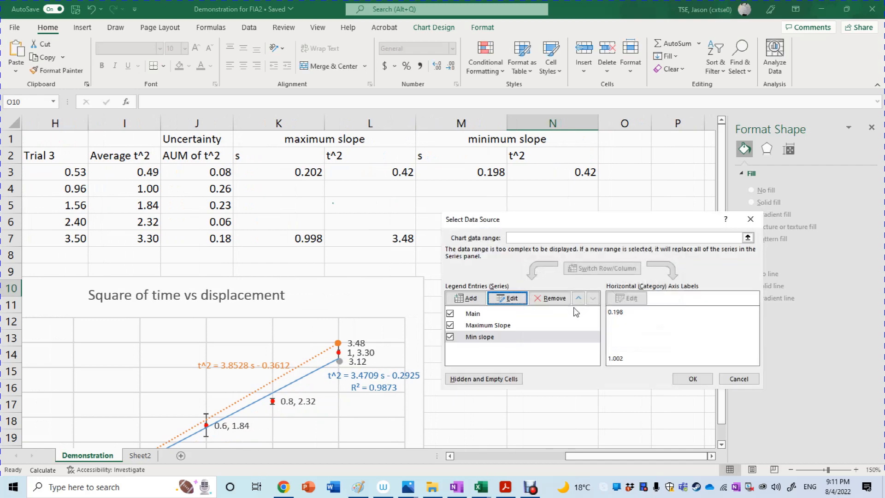
# Step: Rename the Min slope series as Minimum slope and apply the data source changes
pyautogui.click(514, 305)
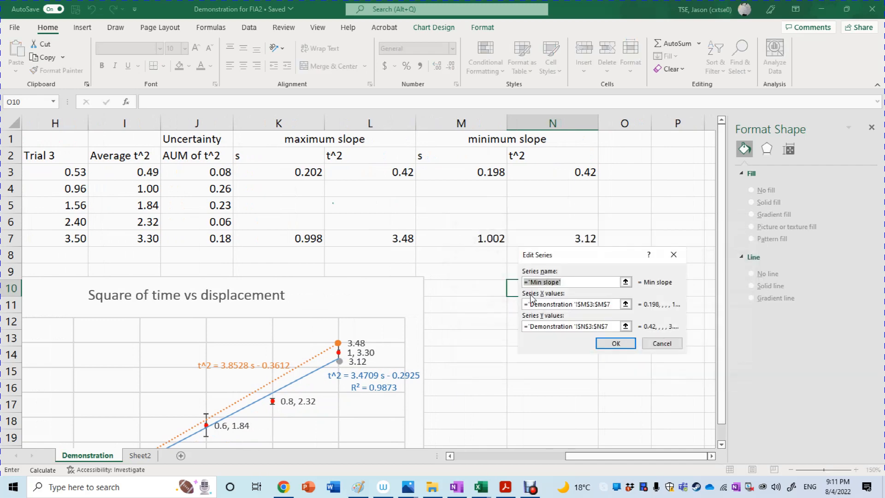
pyautogui.click(543, 283)
pyautogui.write('imum')
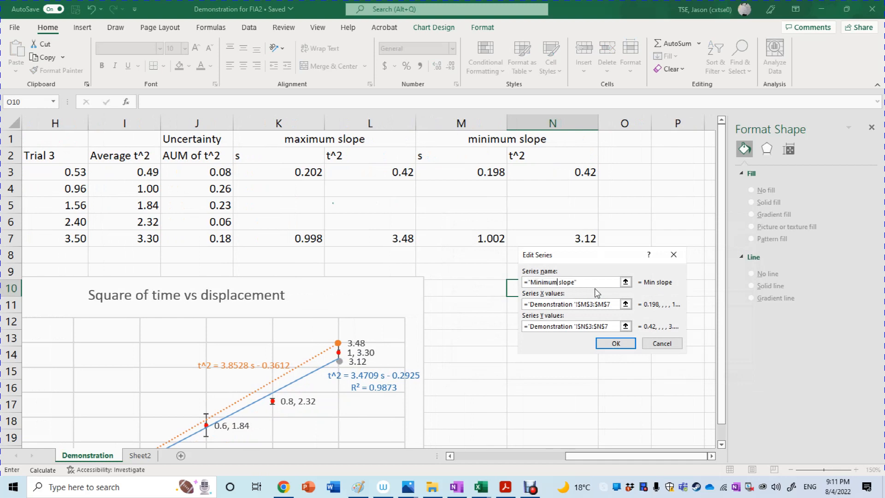
pyautogui.click(607, 342)
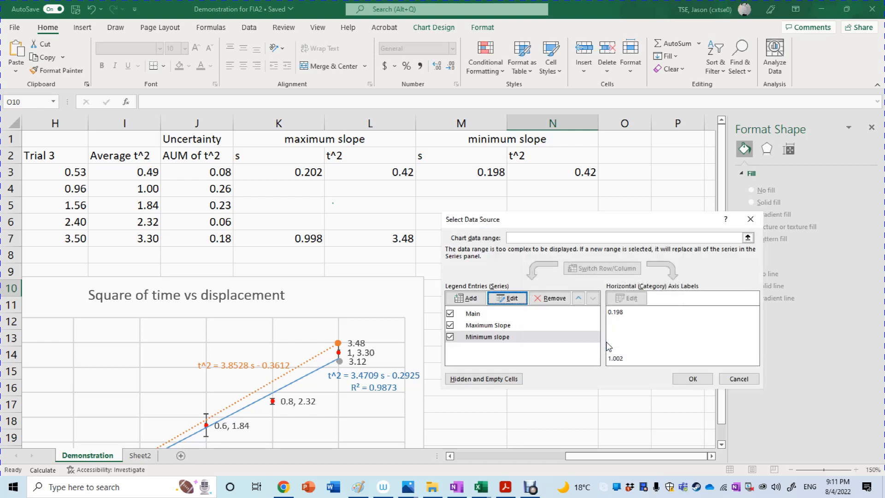
pyautogui.click(706, 387)
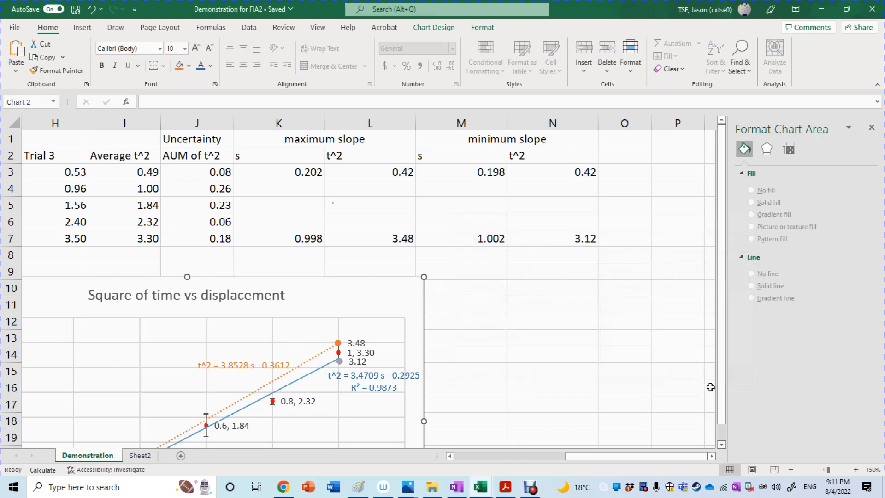
# Step: Add a linear trendline to the Minimum slope series and display its equation on the chart
pyautogui.moveTo(721, 389); pyautogui.dragTo(729, 468)
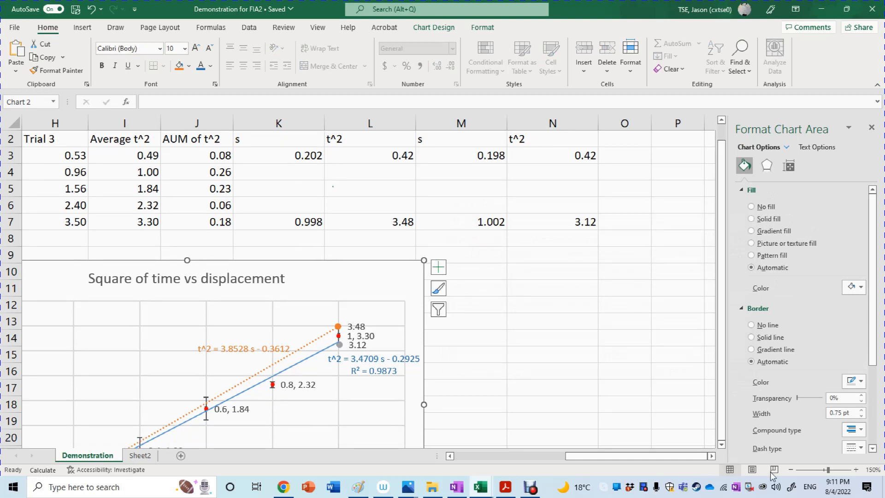
pyautogui.click(791, 470)
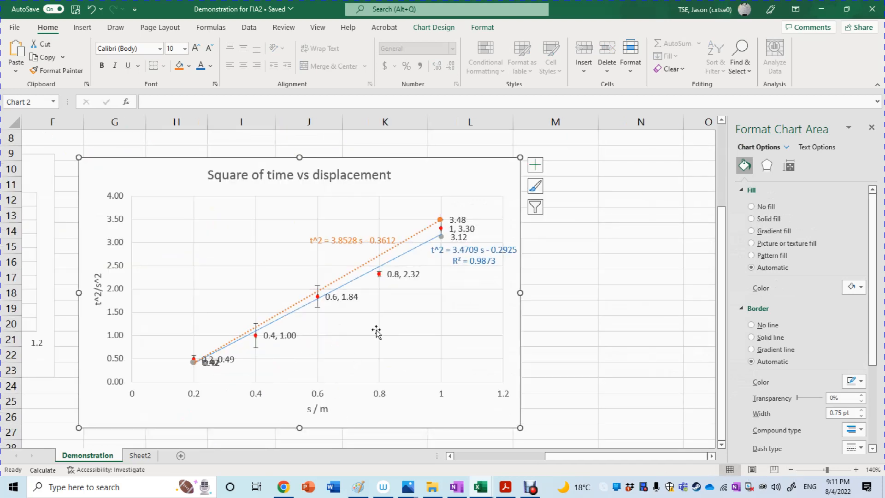
pyautogui.click(441, 237)
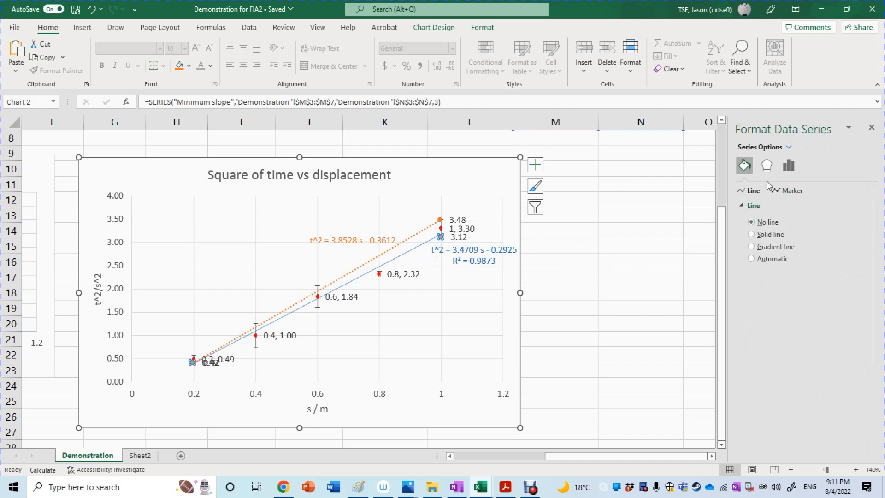
pyautogui.click(537, 166)
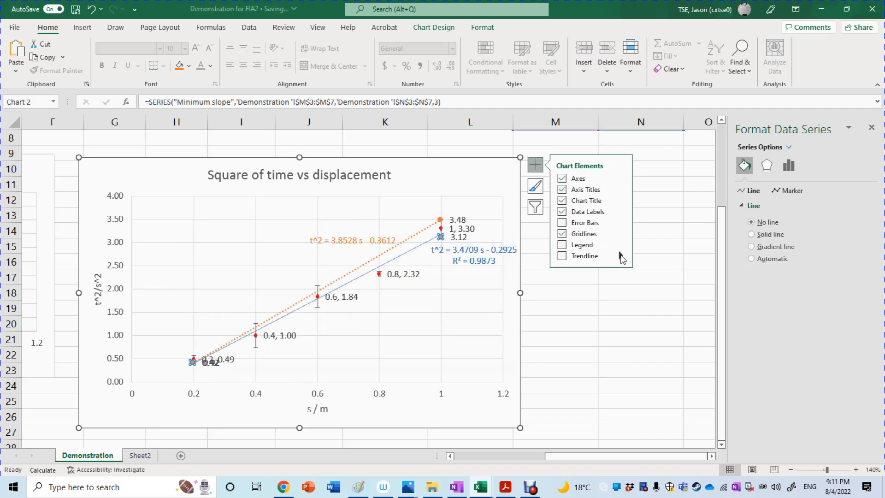
pyautogui.click(619, 255)
pyautogui.click(658, 311)
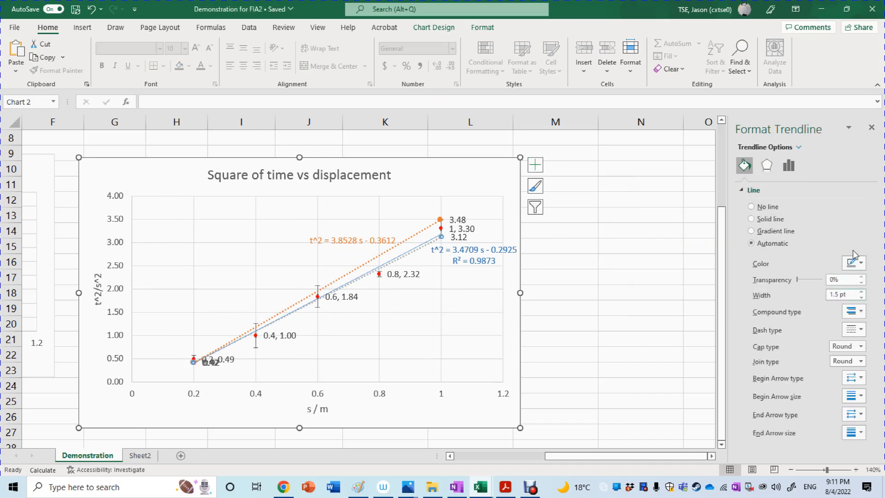
pyautogui.click(791, 166)
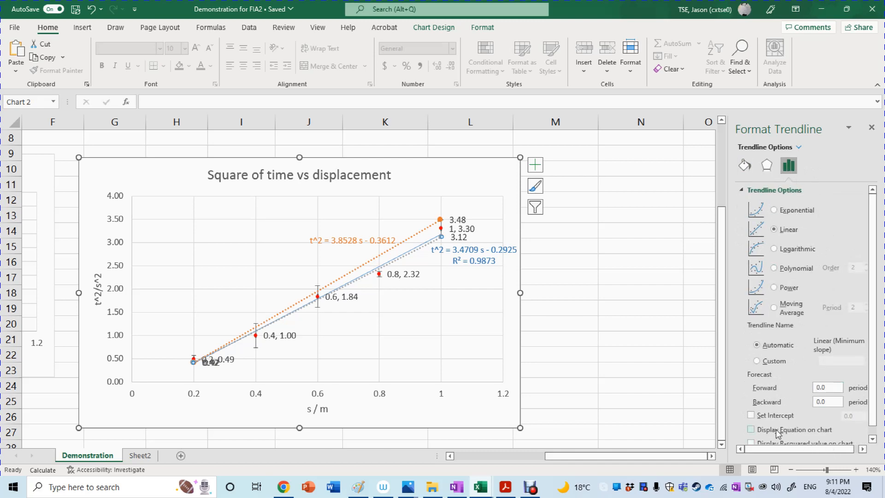
pyautogui.click(872, 437)
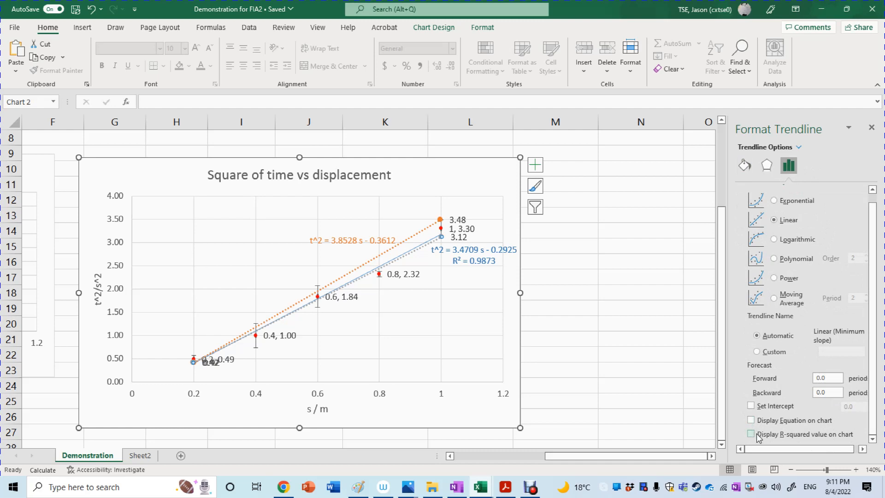
pyautogui.click(750, 420)
# Step: Format the Minimum slope trendline with the standard green color and a dash-dot line style
pyautogui.click(746, 170)
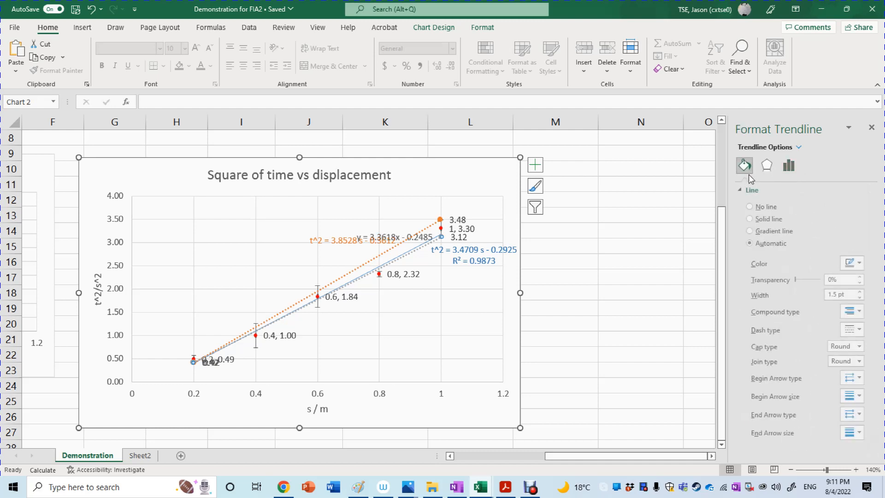
pyautogui.click(860, 263)
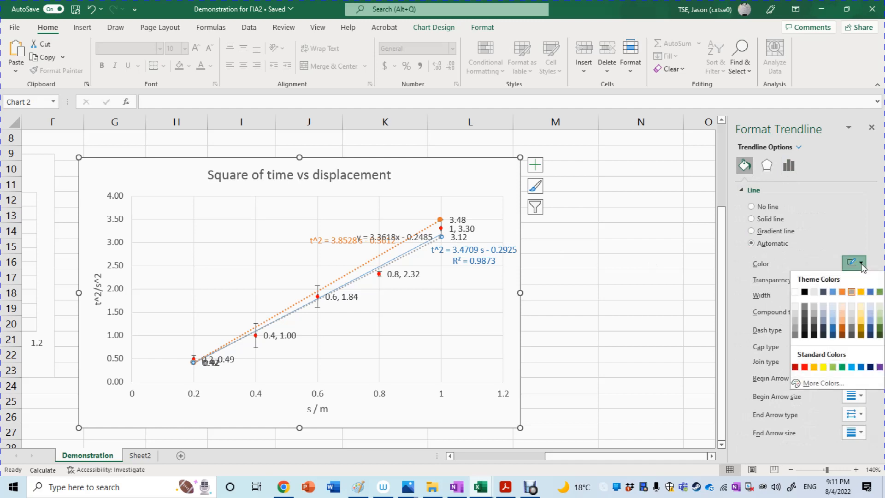
pyautogui.click(842, 367)
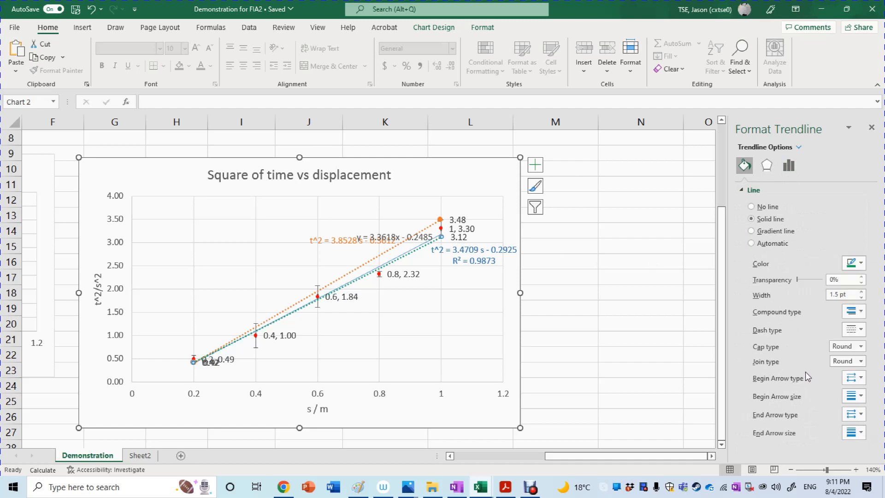
pyautogui.click(860, 312)
pyautogui.click(860, 313)
pyautogui.click(860, 329)
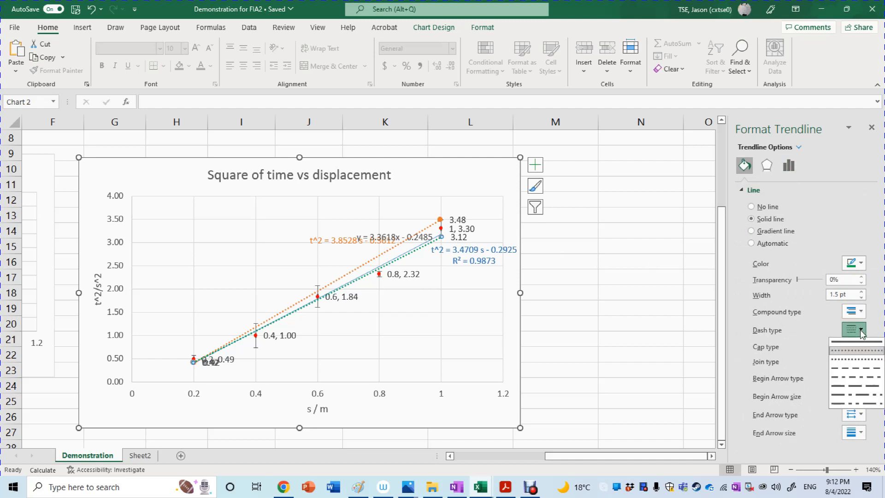
pyautogui.click(856, 376)
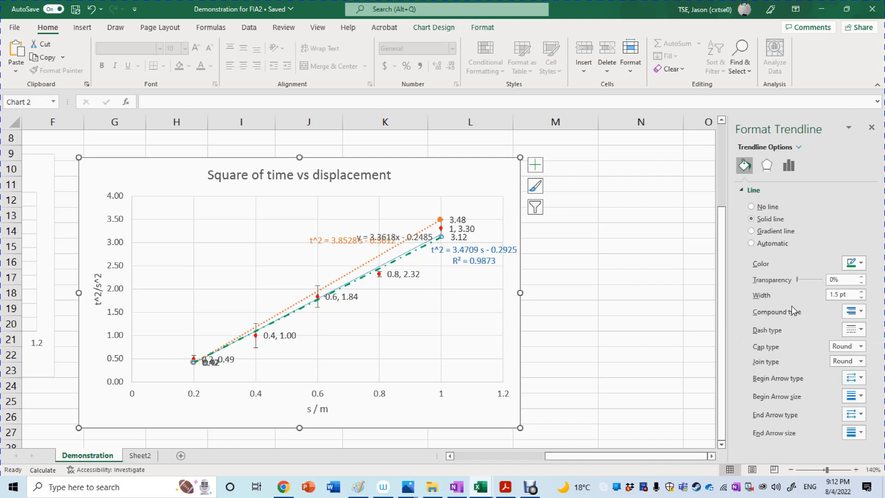
# Step: Move the Minimum slope trendline equation into the clear area below the lines and replace its y with t^2
pyautogui.moveTo(408, 242); pyautogui.dragTo(417, 293)
pyautogui.click(578, 327)
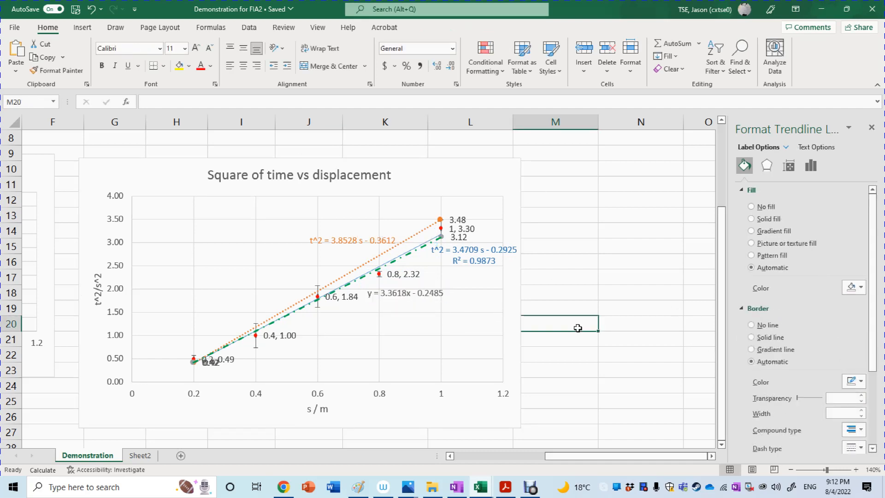
pyautogui.click(375, 290)
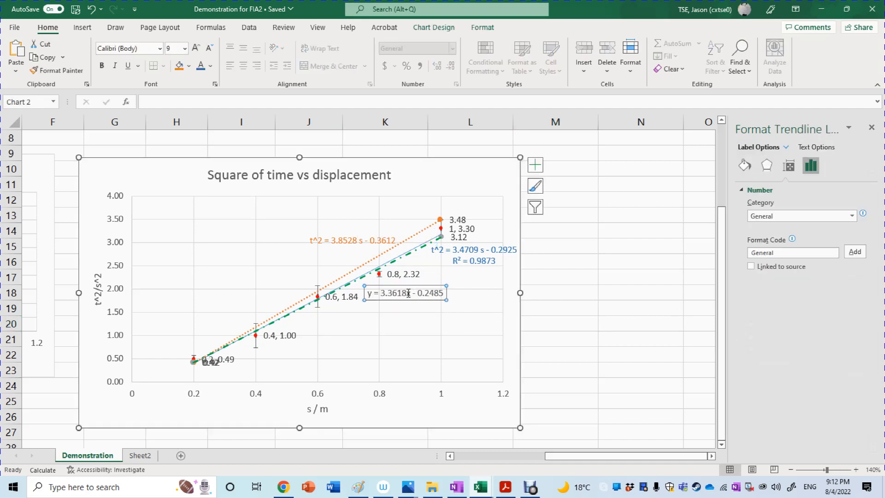
pyautogui.click(375, 290)
pyautogui.press('End')
pyautogui.press('BackSpace')
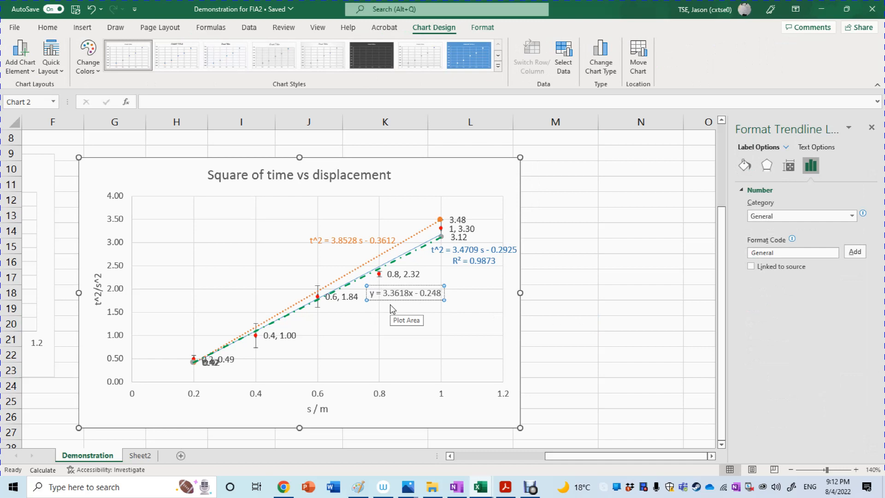
pyautogui.write('r^')
pyautogui.press('BackSpace')
pyautogui.press('BackSpace')
pyautogui.press('BackSpace')
pyautogui.write('t^2')
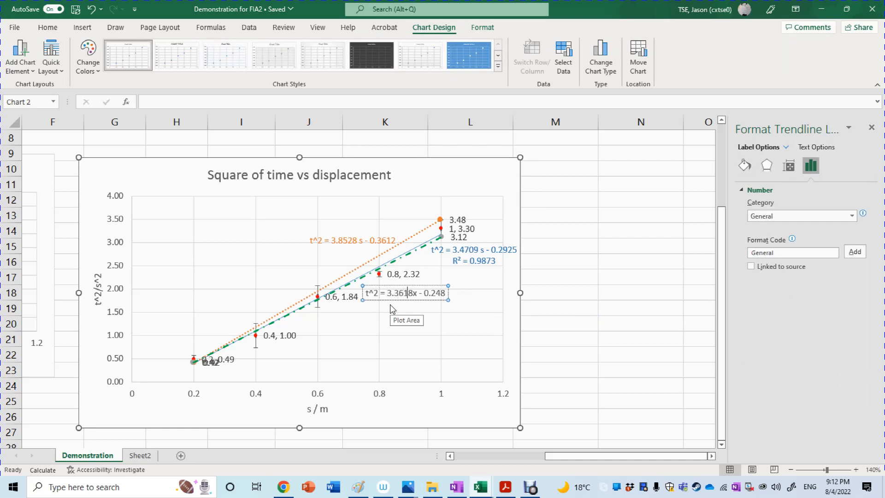
# Step: Replace x with s in the Minimum slope trendline equation and select the equation label
pyautogui.press('Right')
pyautogui.press('Right')
pyautogui.press('Right')
pyautogui.press('BackSpace')
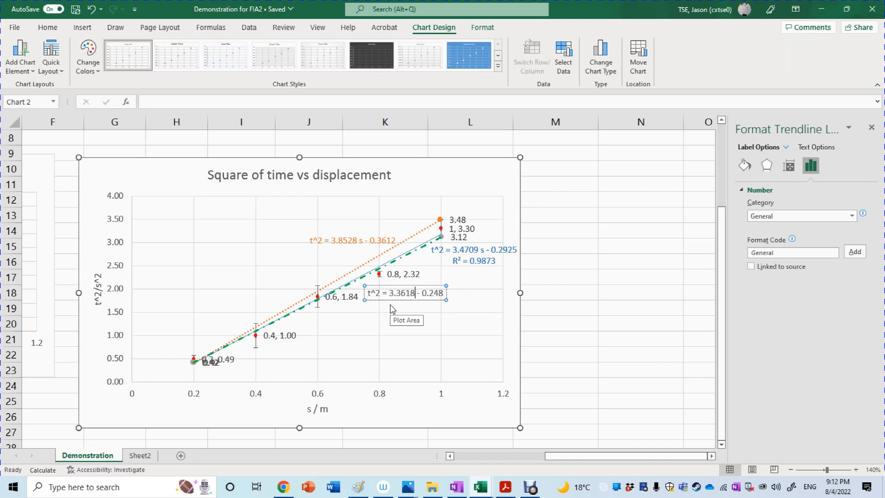
pyautogui.write('s')
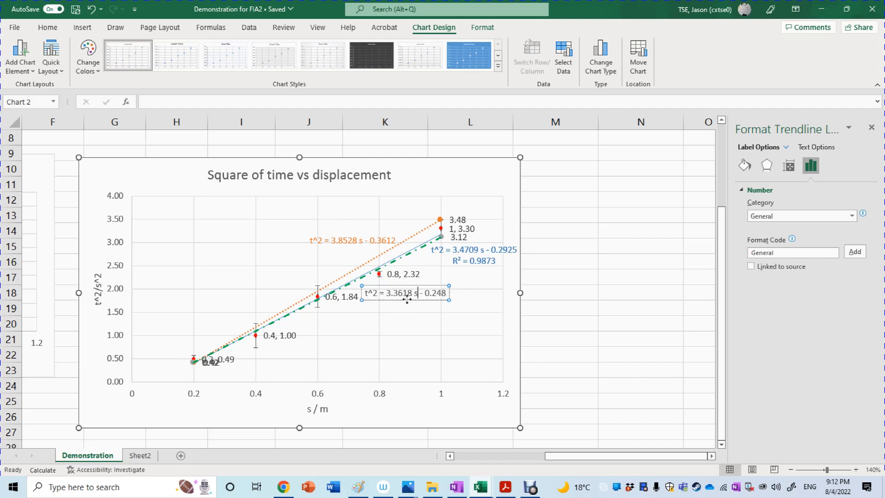
pyautogui.click(396, 289)
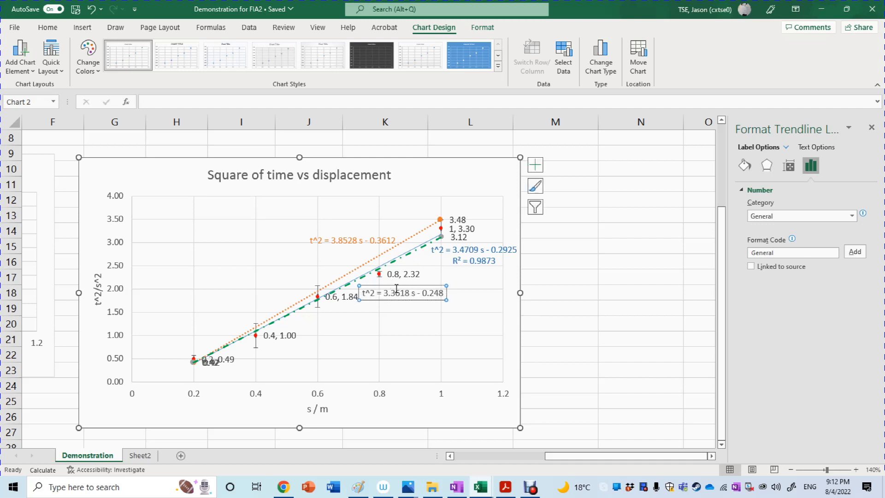
# Step: Color the Minimum slope trendline equation standard green to match its line, and deselect the chart
pyautogui.click(48, 27)
pyautogui.click(210, 65)
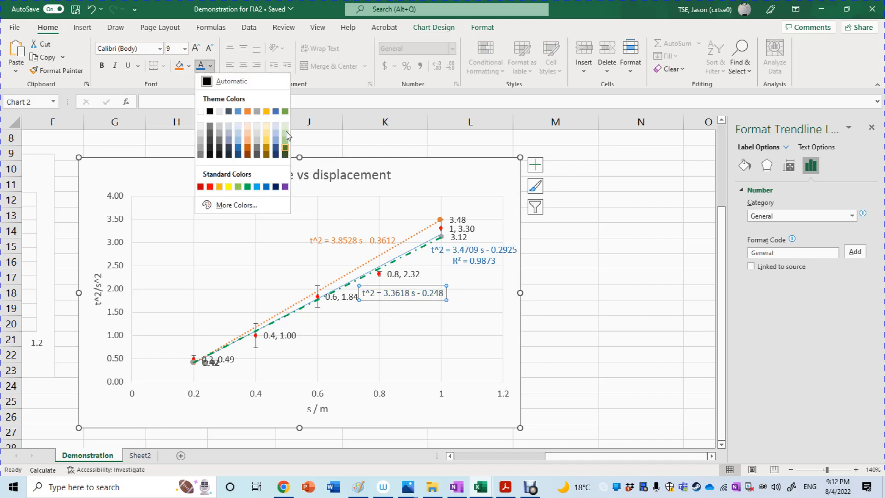
pyautogui.click(283, 112)
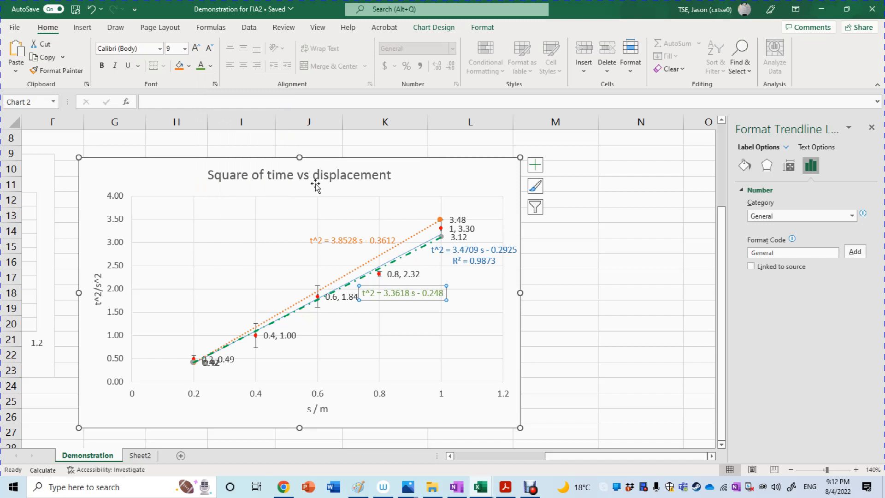
pyautogui.click(211, 70)
pyautogui.click(247, 187)
pyautogui.click(638, 311)
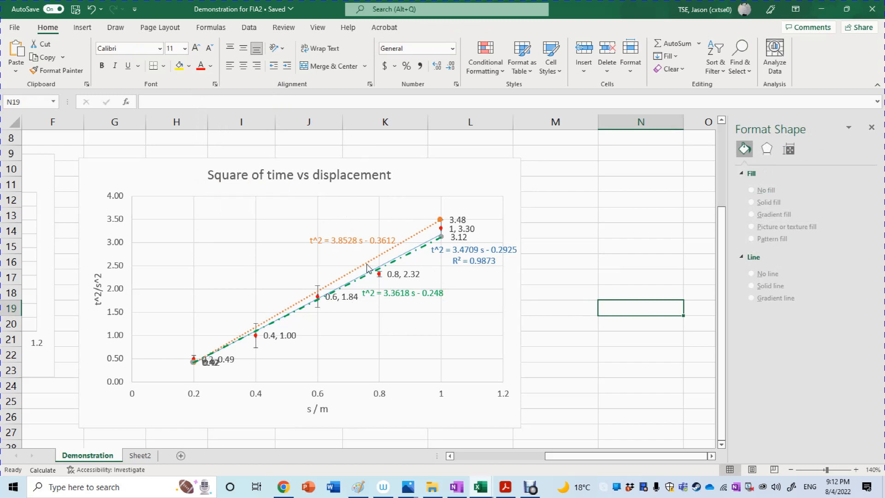
# Step: Add a legend to the Square of time vs displacement chart
pyautogui.click(856, 470)
pyautogui.click(856, 470)
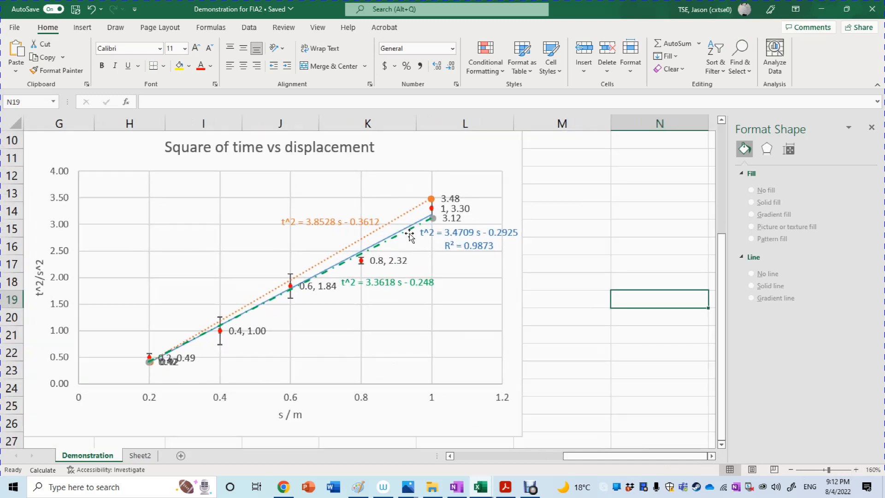
pyautogui.click(522, 249)
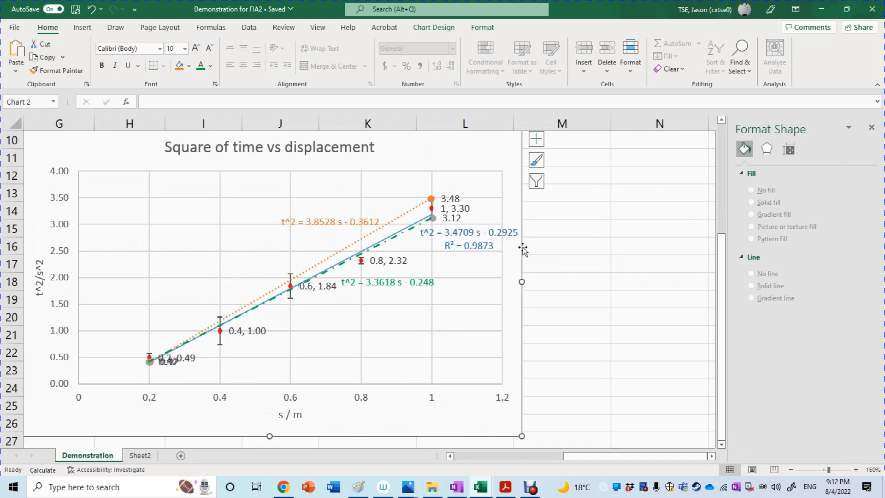
pyautogui.click(536, 138)
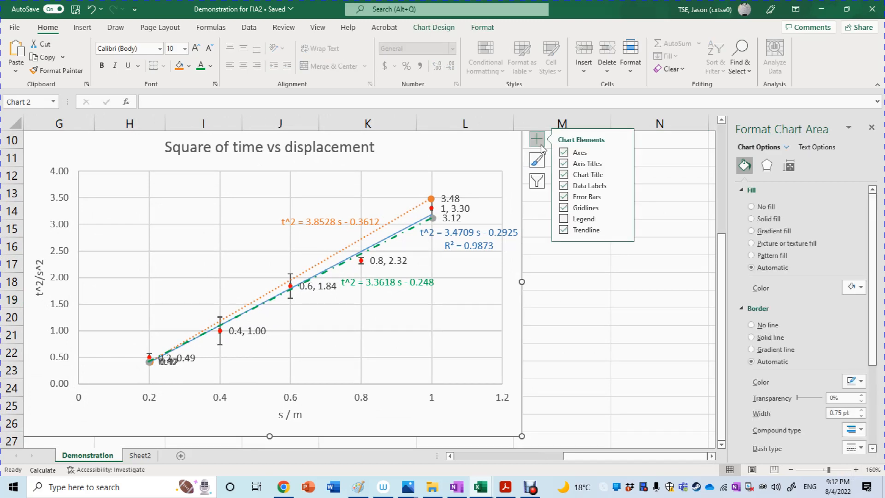
pyautogui.click(596, 222)
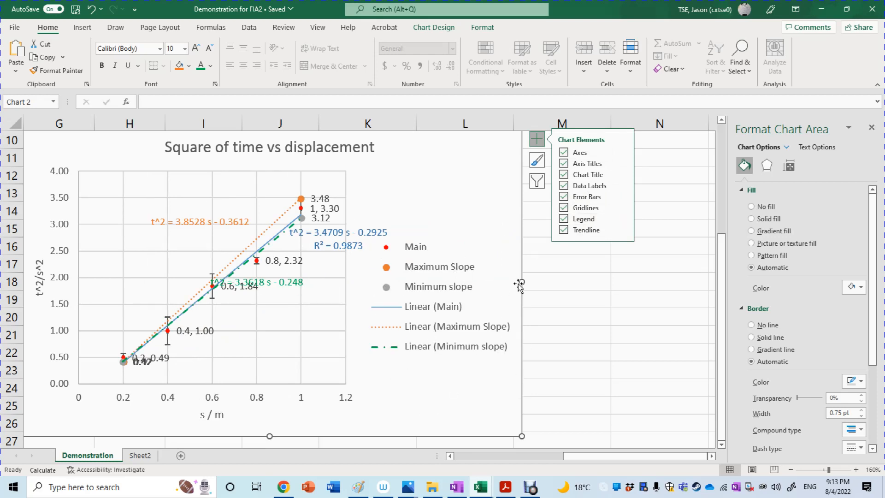
# Step: Enlarge the chart by widening it into column N and extending its lower edge past row 30, with its upper edge moved slightly down
pyautogui.moveTo(522, 281); pyautogui.dragTo(651, 290)
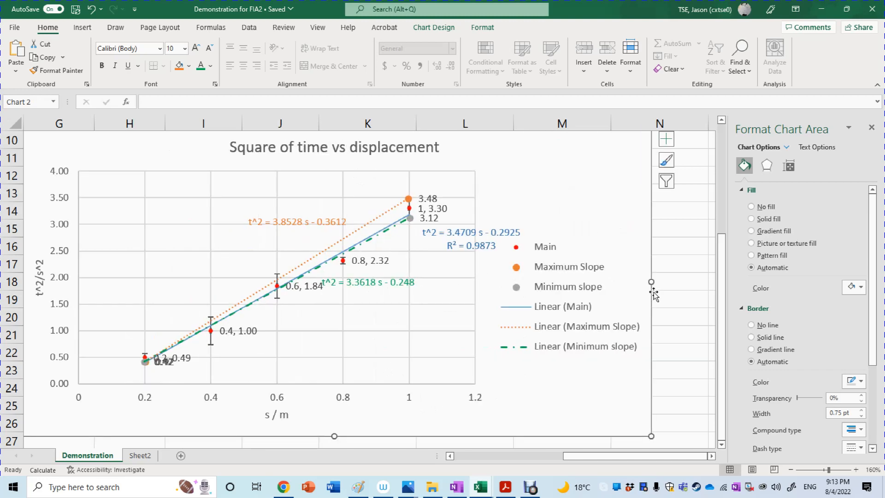
pyautogui.moveTo(724, 314); pyautogui.dragTo(727, 332)
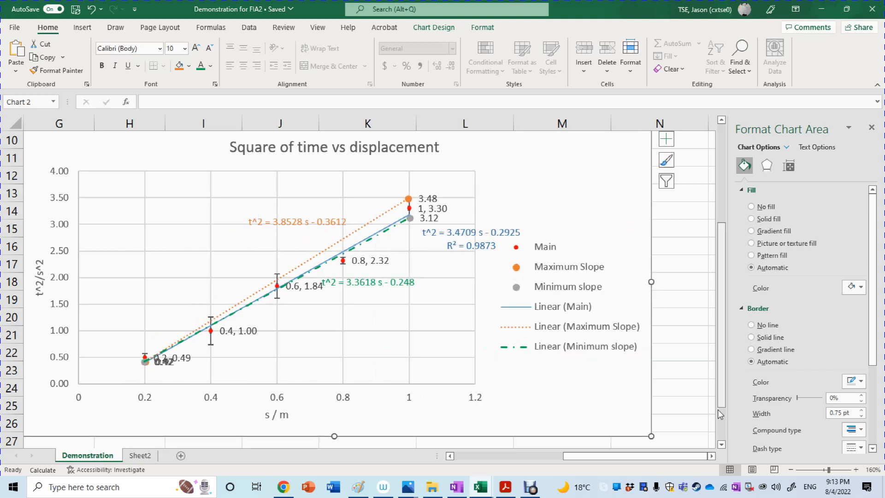
pyautogui.click(722, 445)
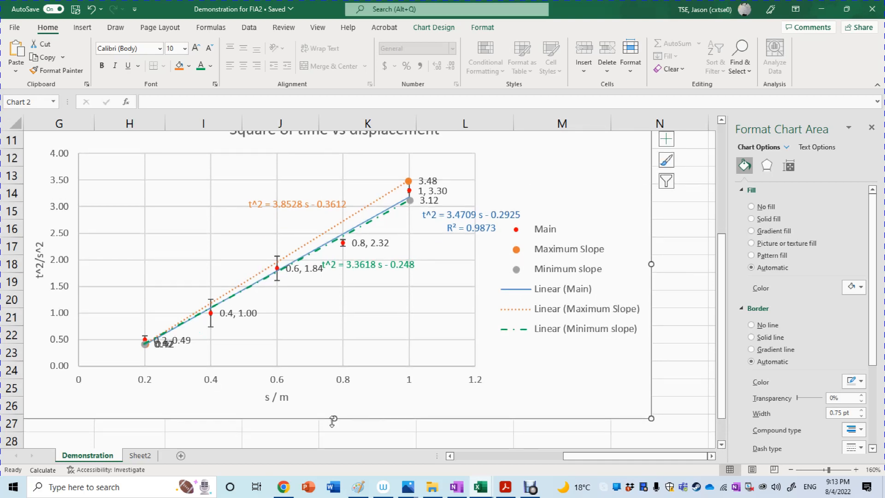
pyautogui.moveTo(334, 418); pyautogui.dragTo(338, 466)
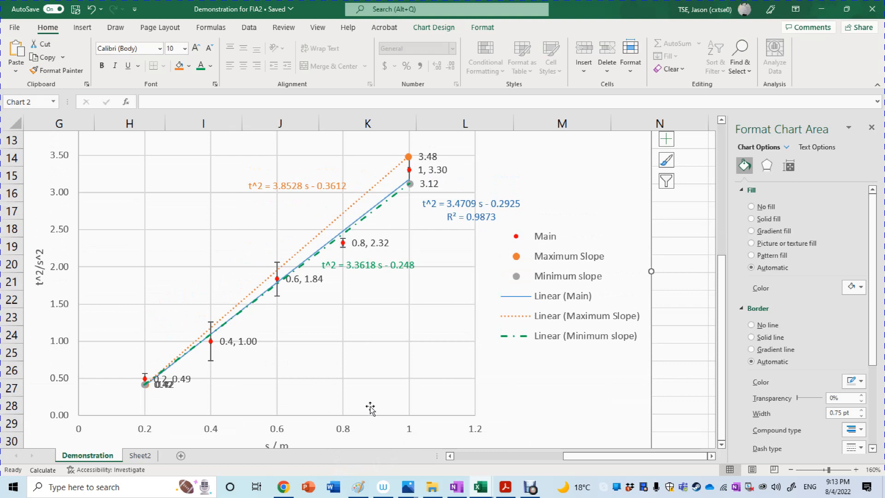
pyautogui.moveTo(721, 406); pyautogui.dragTo(722, 411)
pyautogui.moveTo(724, 259); pyautogui.dragTo(721, 204)
pyautogui.moveTo(328, 177); pyautogui.dragTo(329, 203)
pyautogui.moveTo(719, 312); pyautogui.dragTo(730, 359)
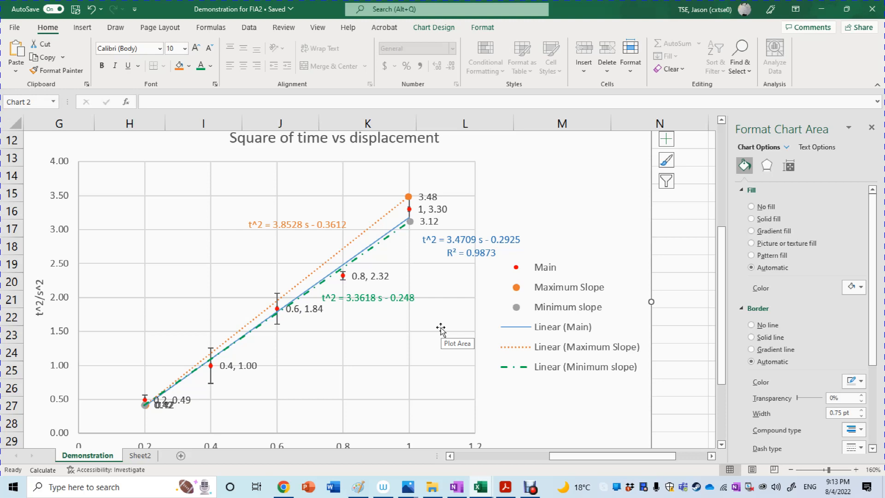
pyautogui.click(531, 491)
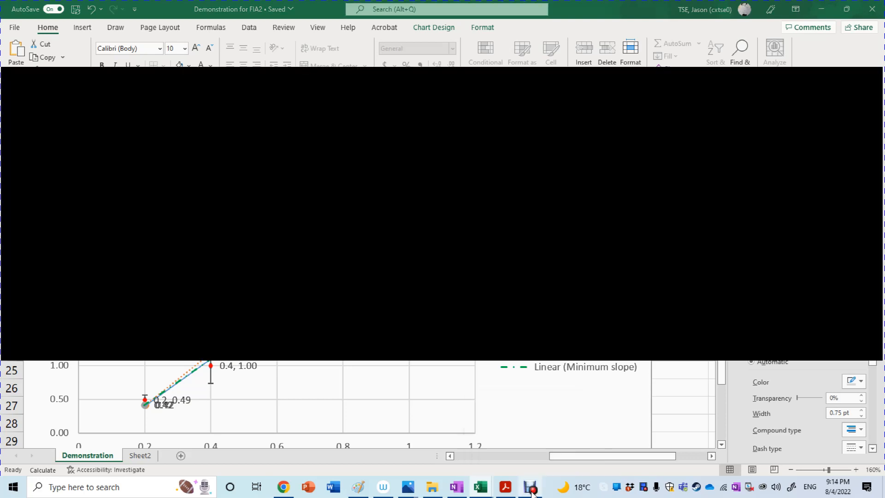